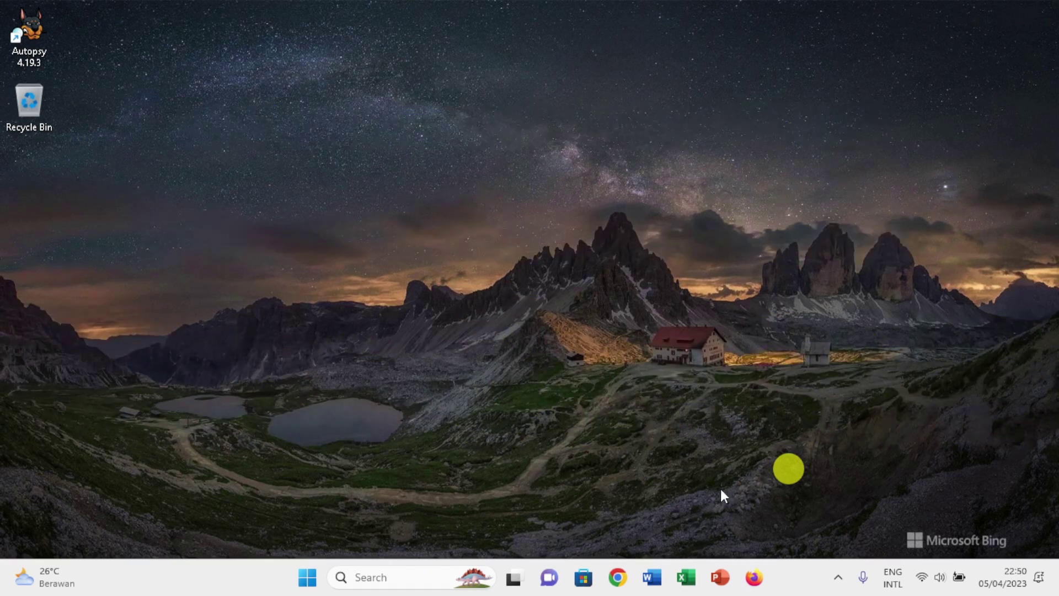
Launch Excel and open the recent workbook 'lulus dengan beberapa syarat'
left_click(688, 579)
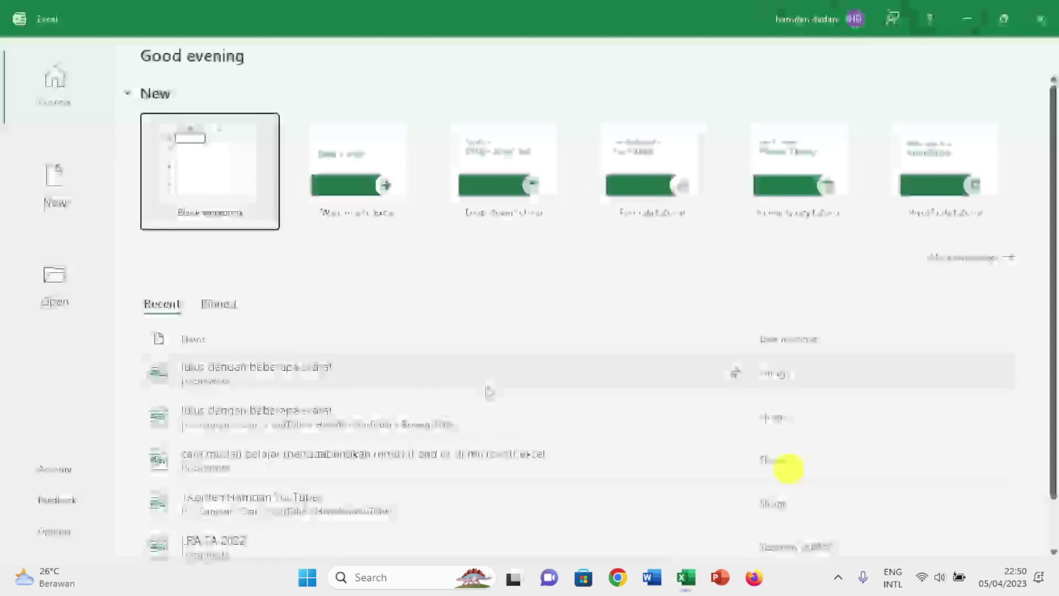
left_click(340, 383)
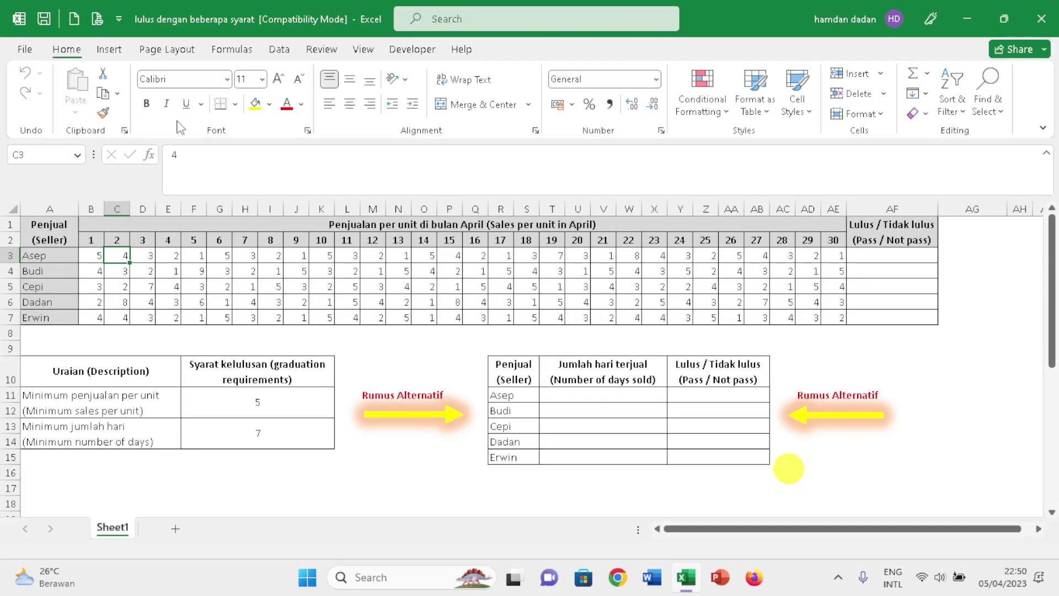
left_click(63, 238)
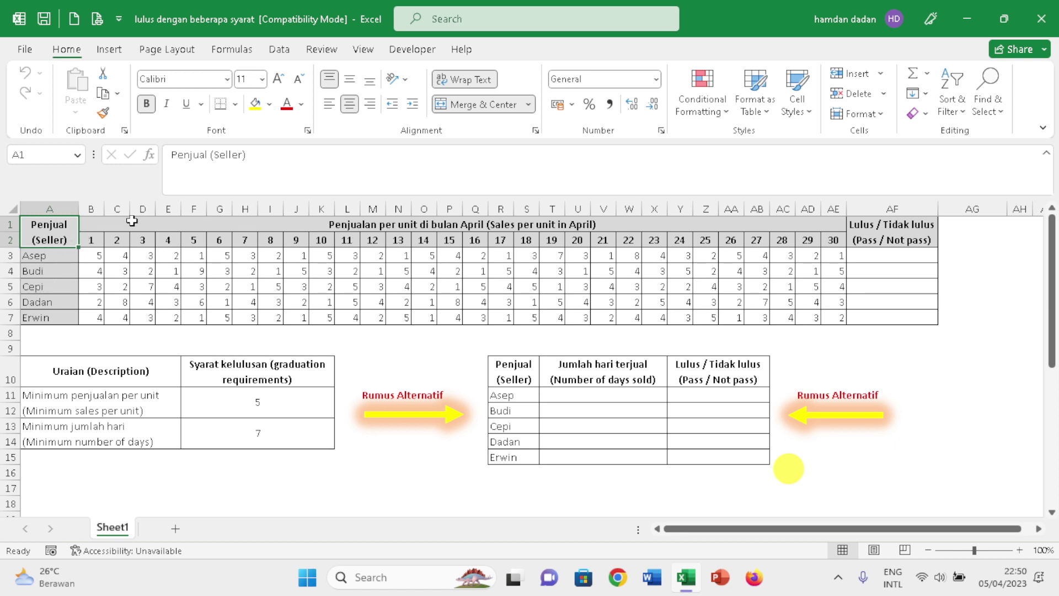
left_click(89, 222)
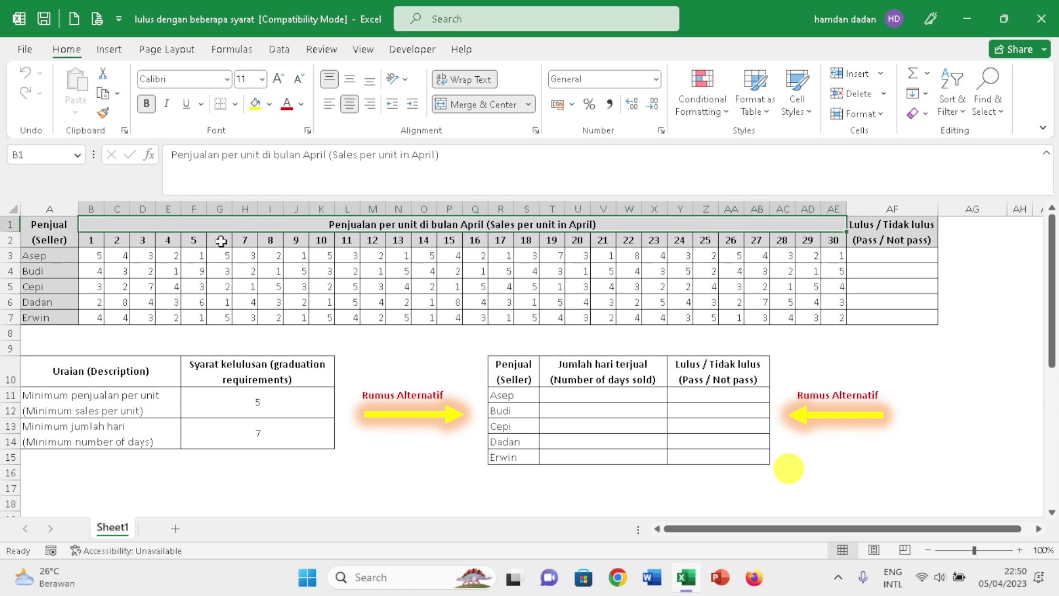
left_click(888, 235)
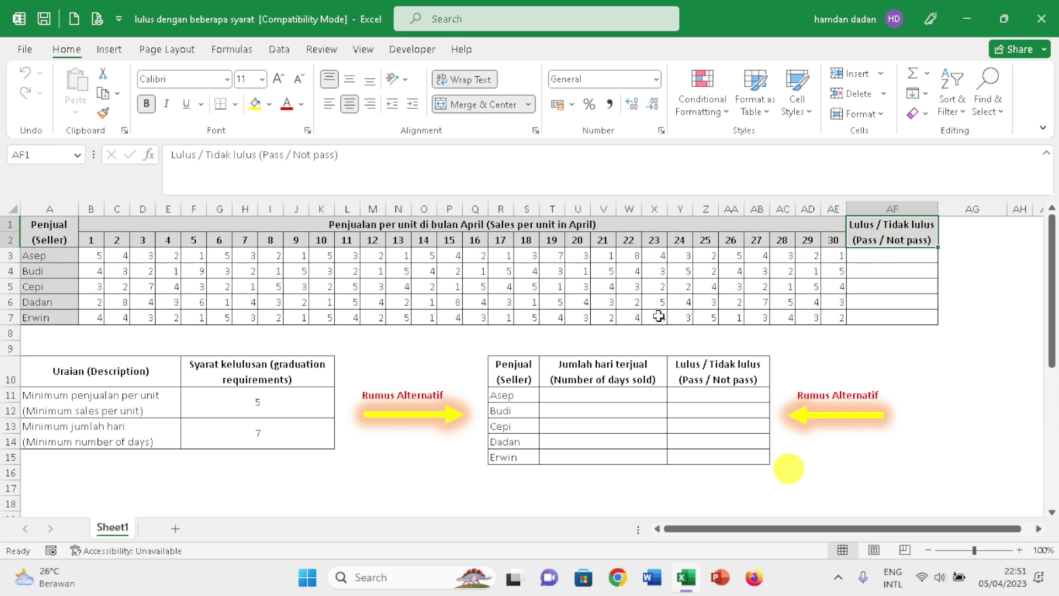
left_click(48, 230)
left_click(53, 256)
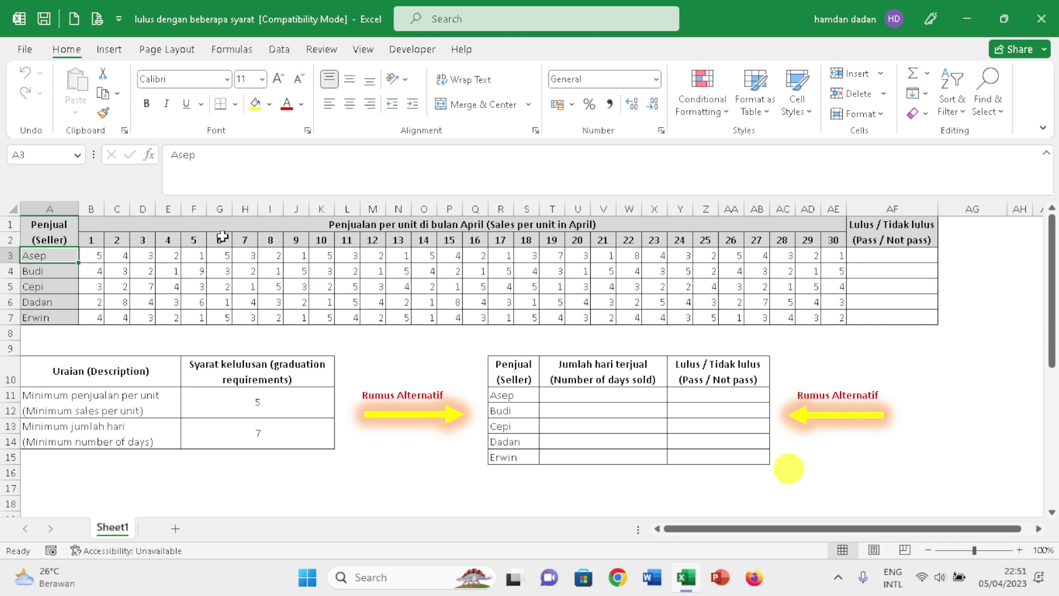
left_click(266, 227)
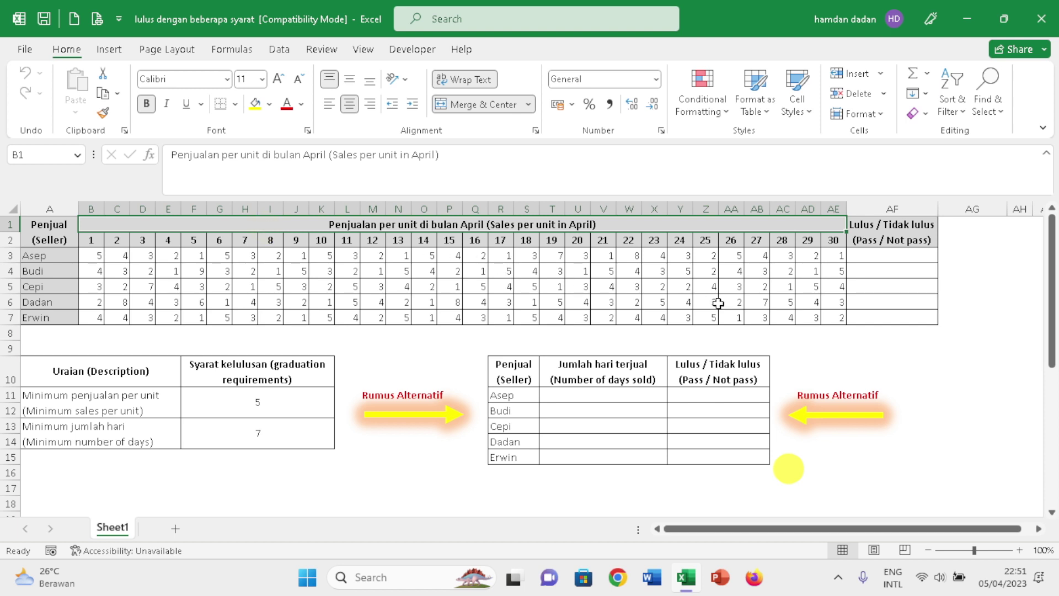
left_click(97, 256)
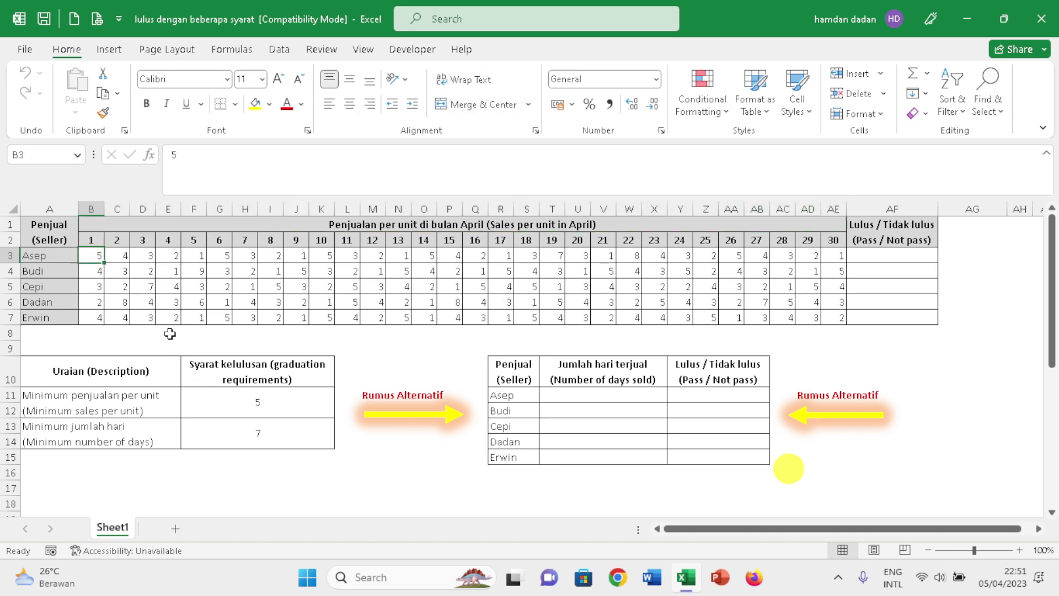
left_click(122, 255)
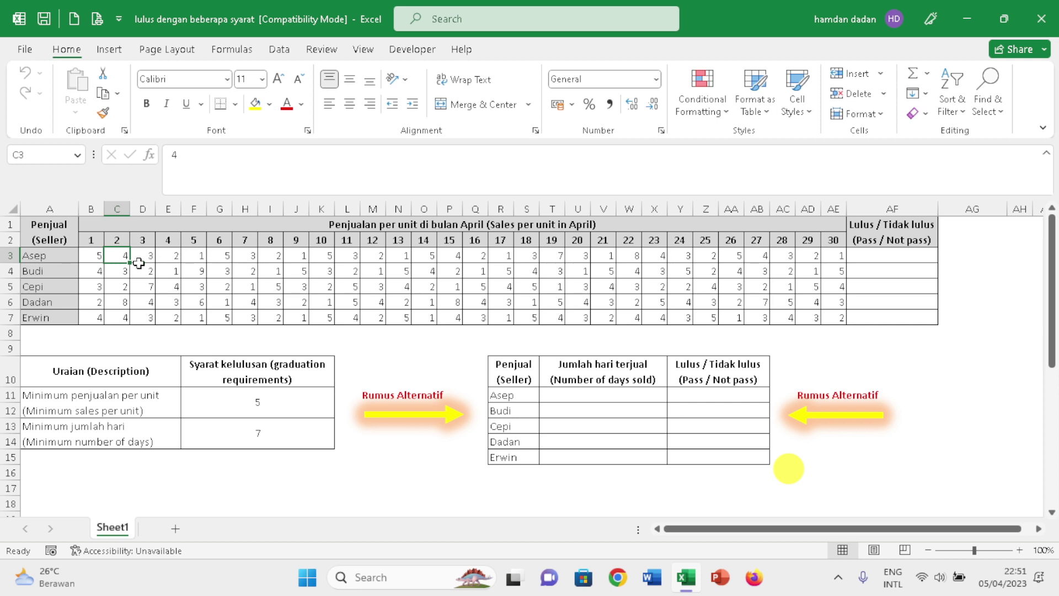
left_click_drag(84, 262, 838, 255)
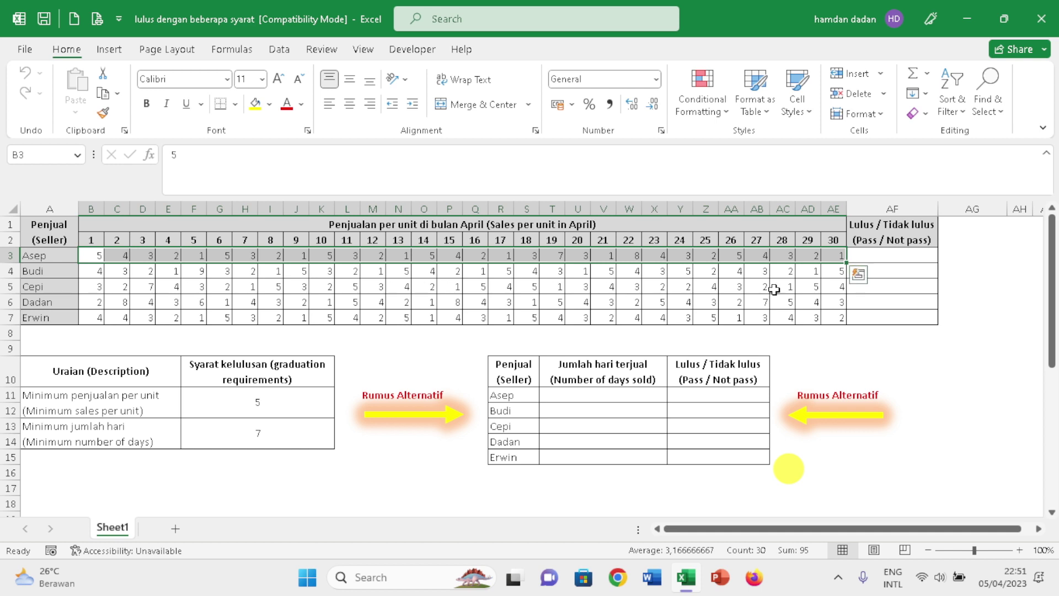
left_click(102, 380)
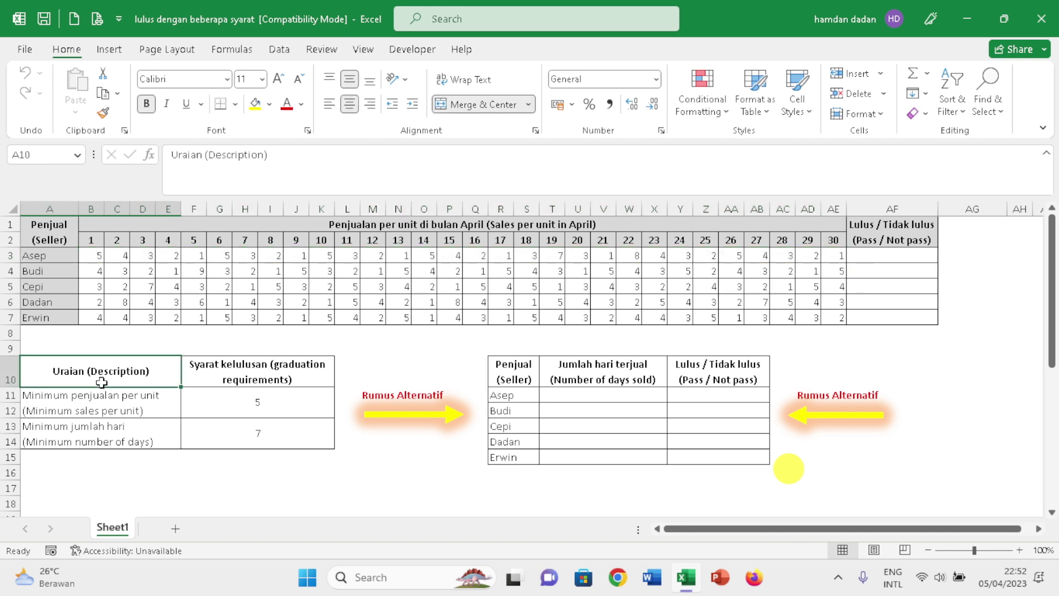
left_click(142, 399)
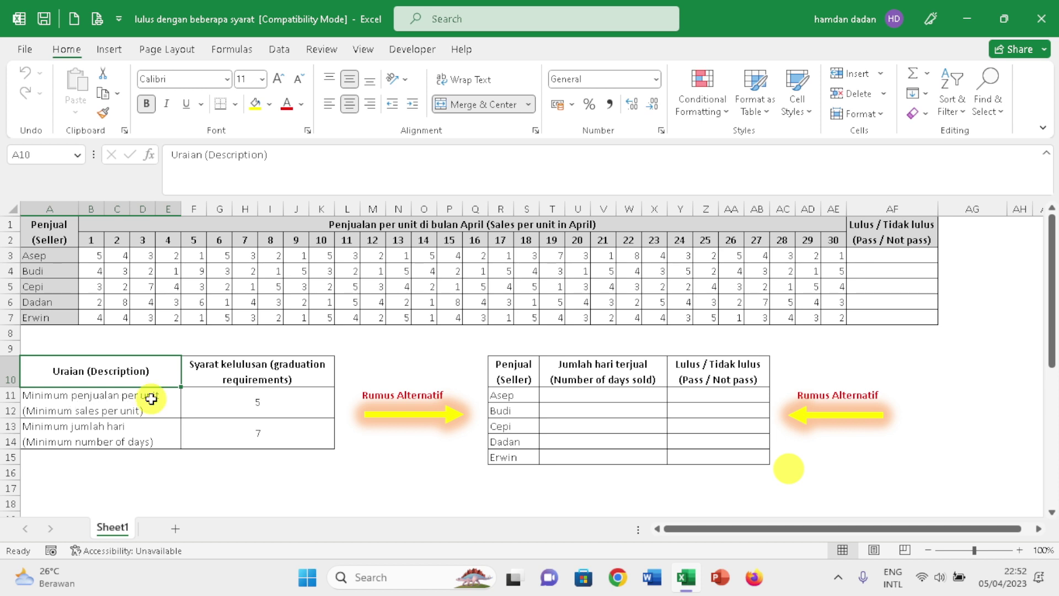
left_click(229, 398)
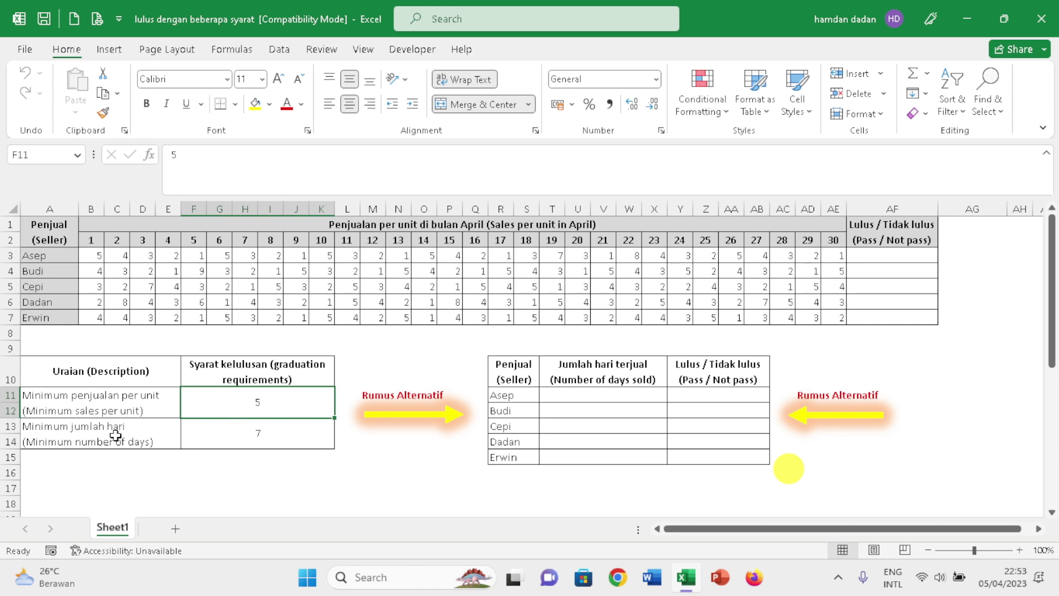
left_click(255, 432)
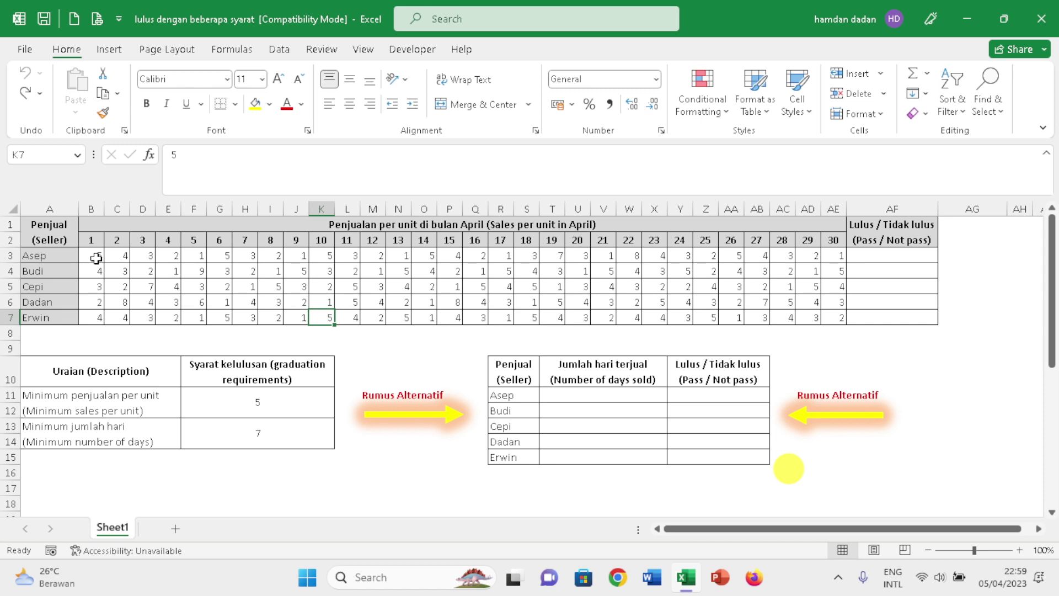
left_click(96, 258)
For B3:AE7, create a new rule formatting cell values greater than or equal to 5
left_click_drag(96, 258, 832, 318)
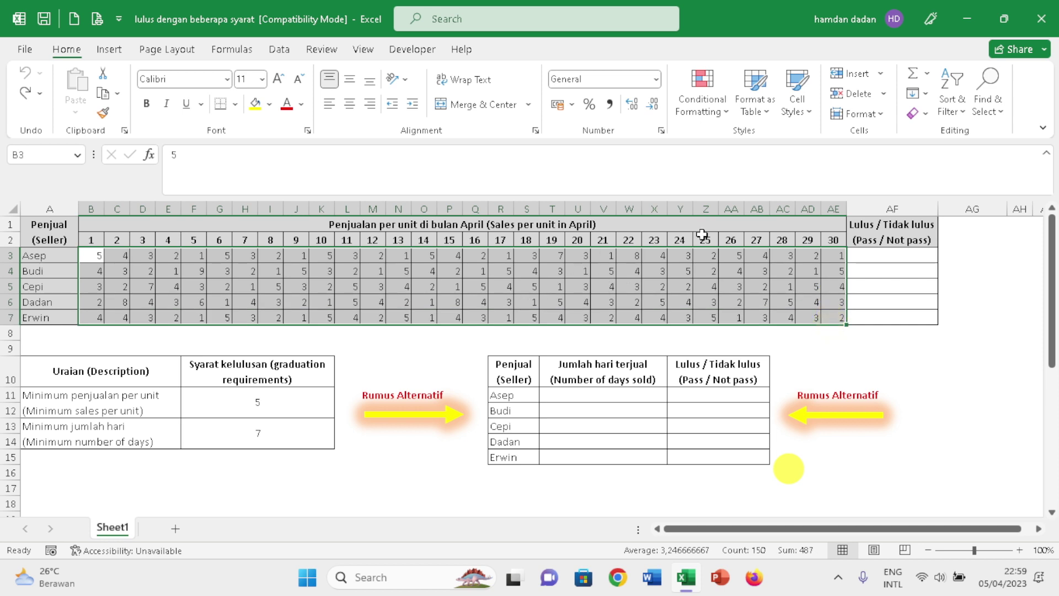
left_click(727, 117)
mouse_move(735, 295)
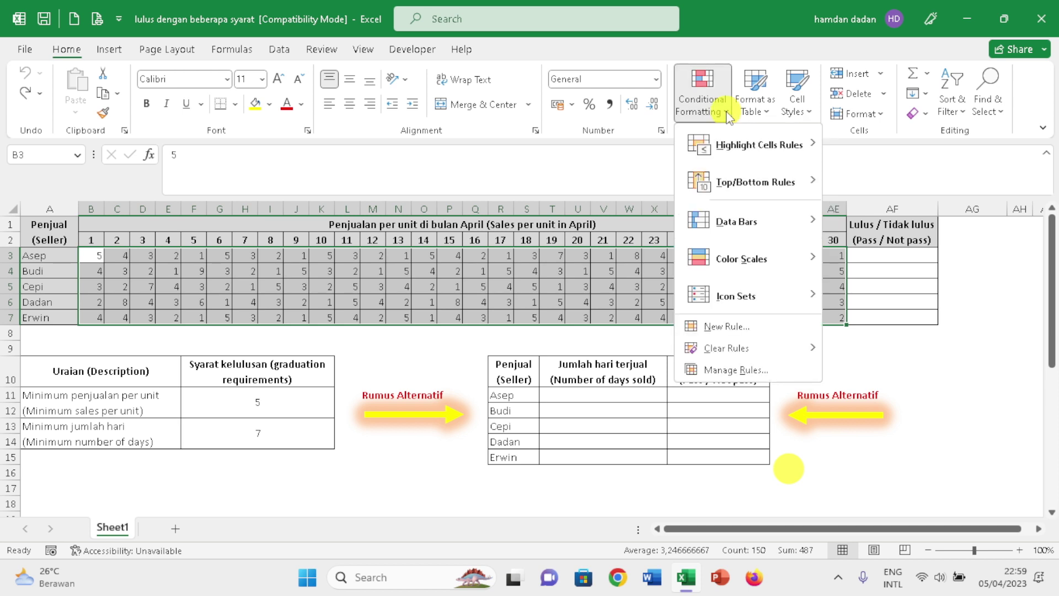
left_click(727, 326)
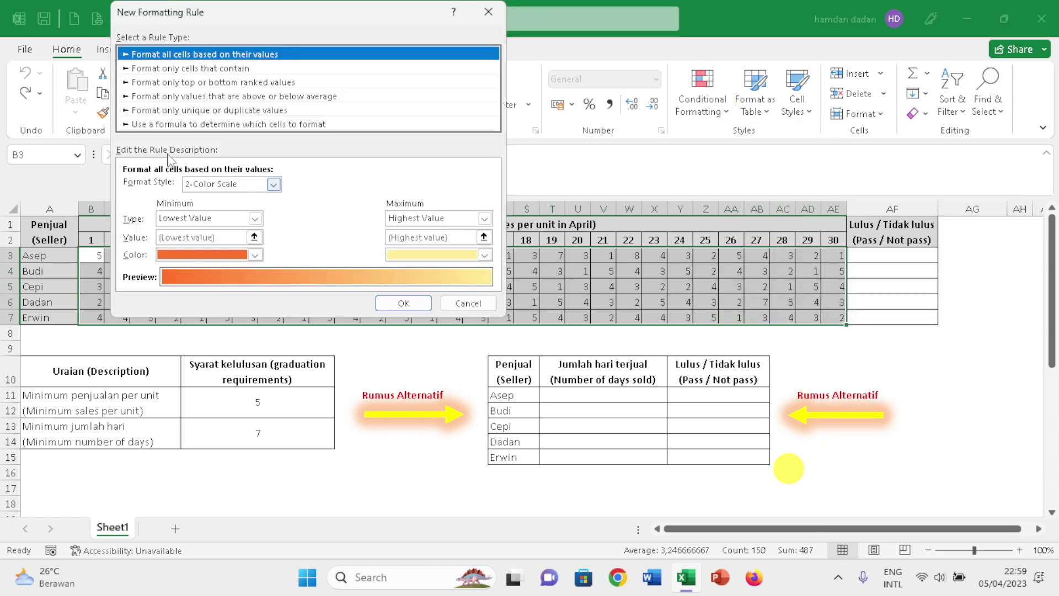
left_click(220, 68)
left_click(202, 187)
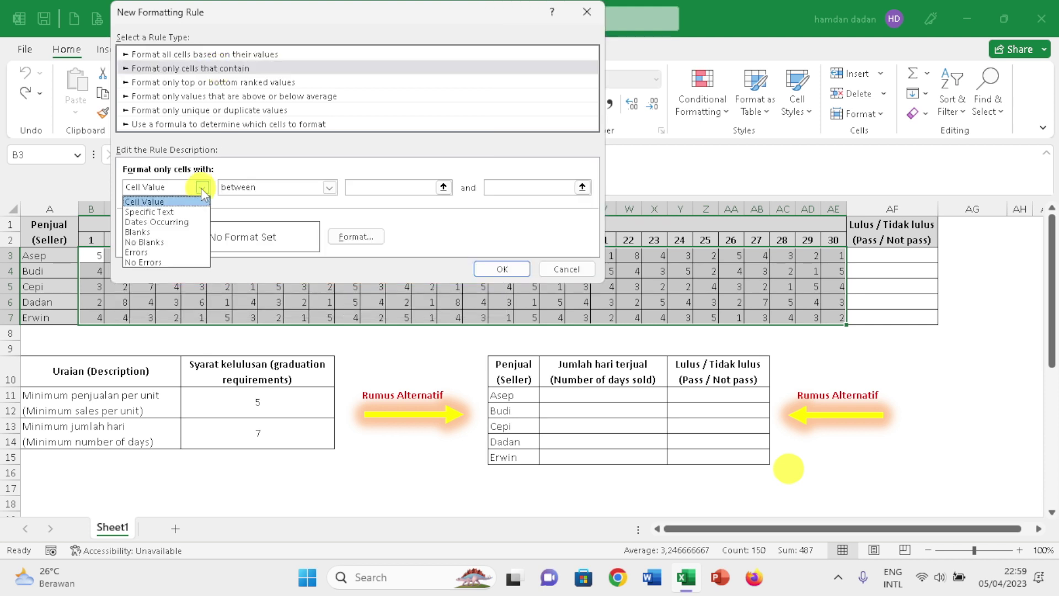
left_click(166, 202)
left_click(327, 188)
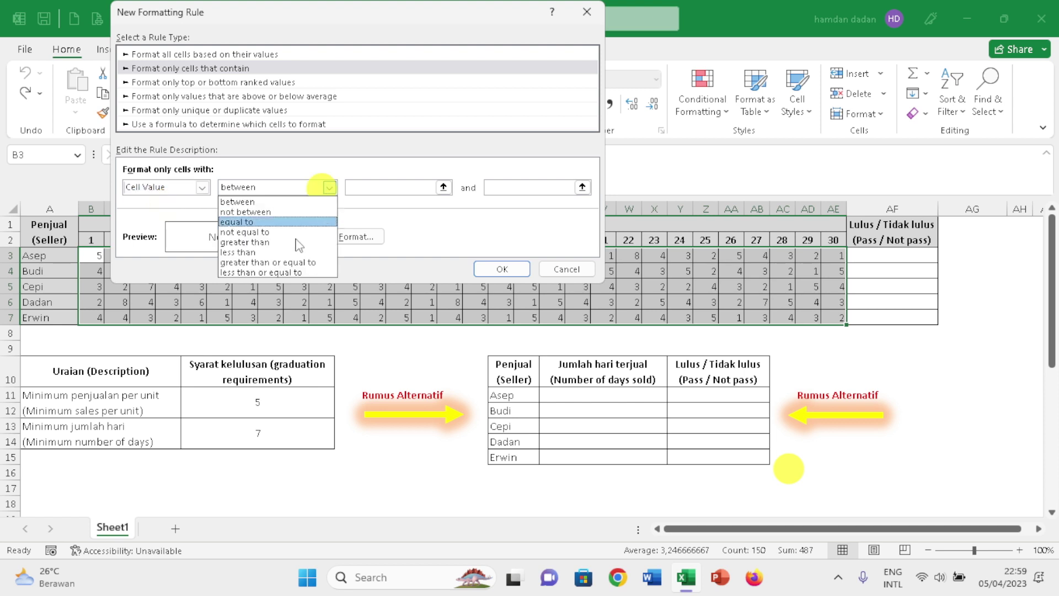
left_click(284, 263)
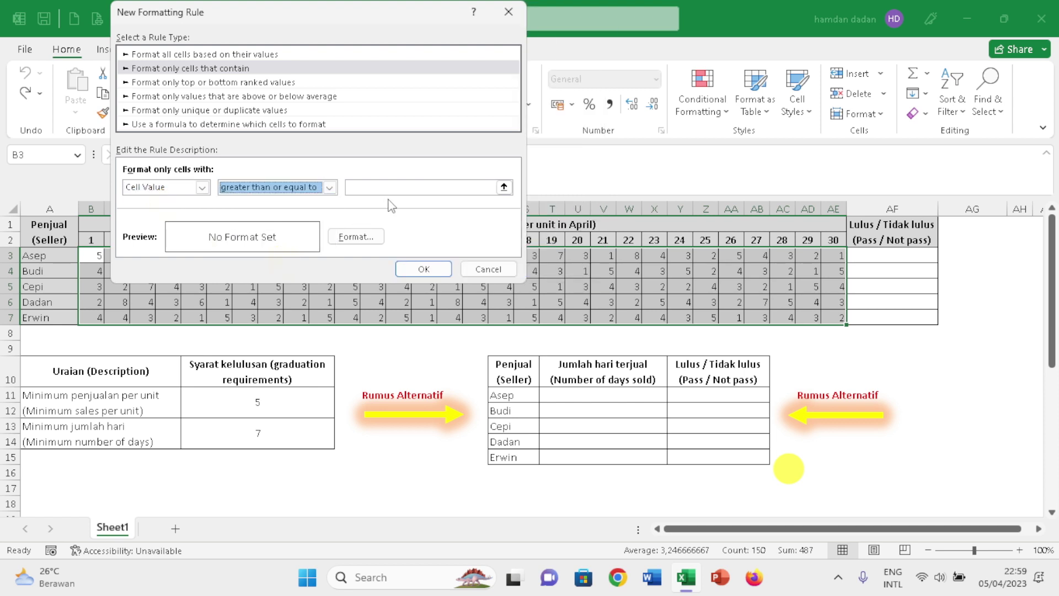
left_click(416, 187)
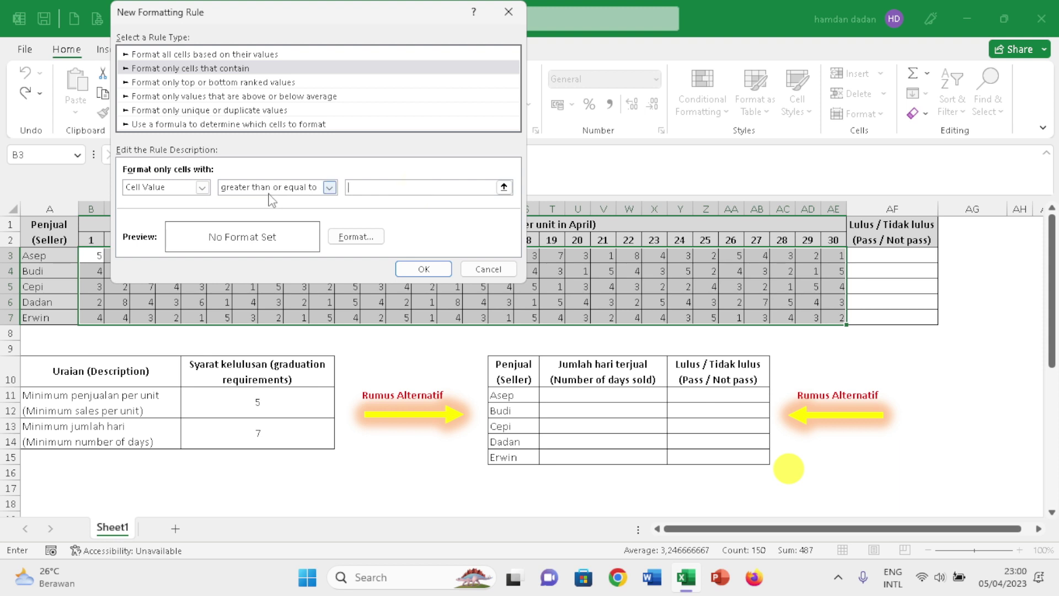
type("5")
Give the rule a magenta fill from More Colors and apply it
left_click(371, 243)
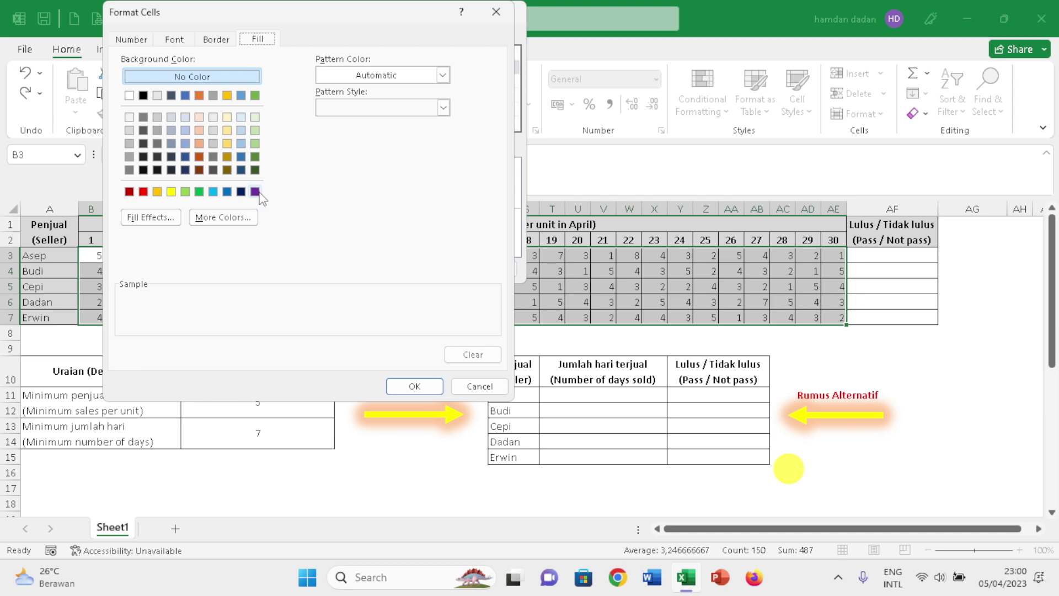
left_click(217, 224)
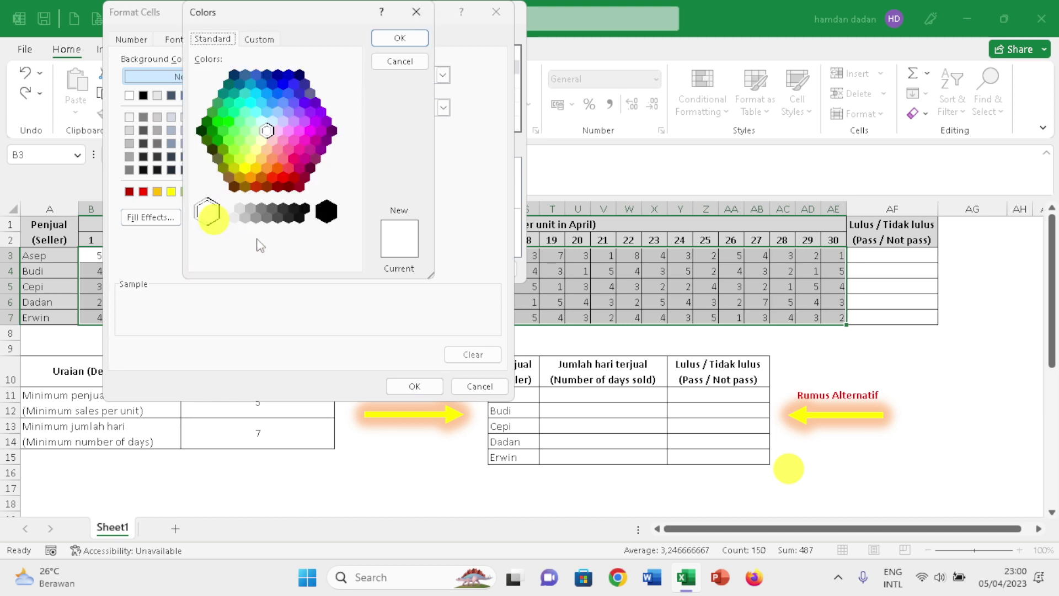
left_click(310, 131)
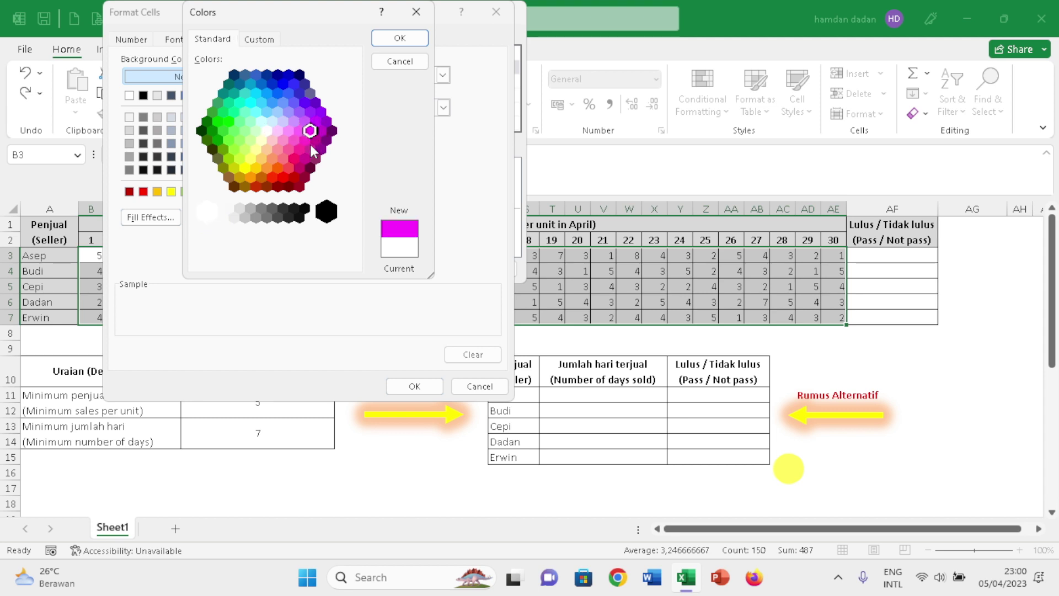
left_click(394, 39)
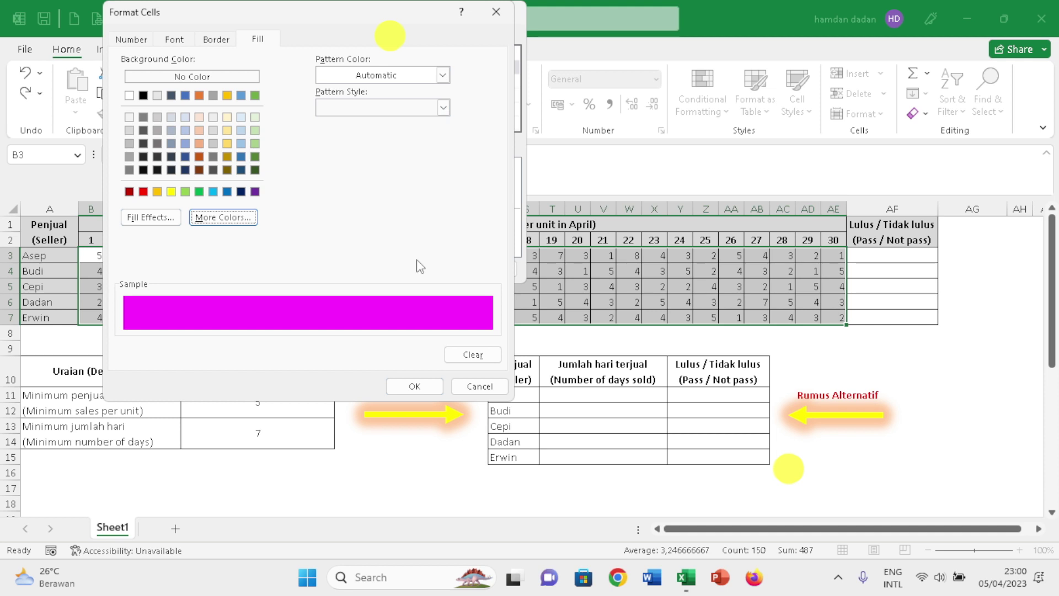
left_click(420, 387)
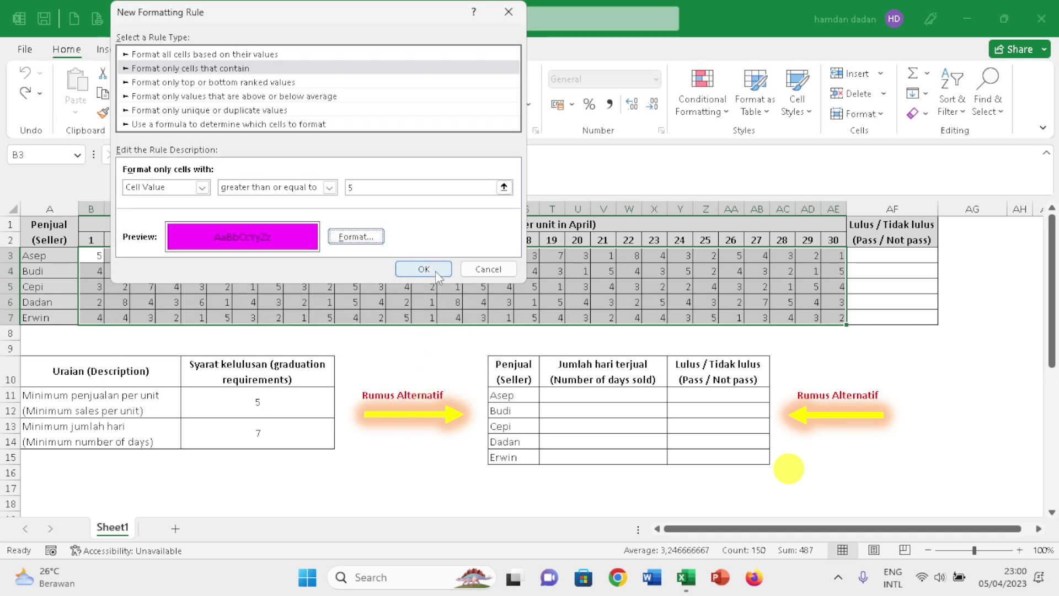
left_click(435, 270)
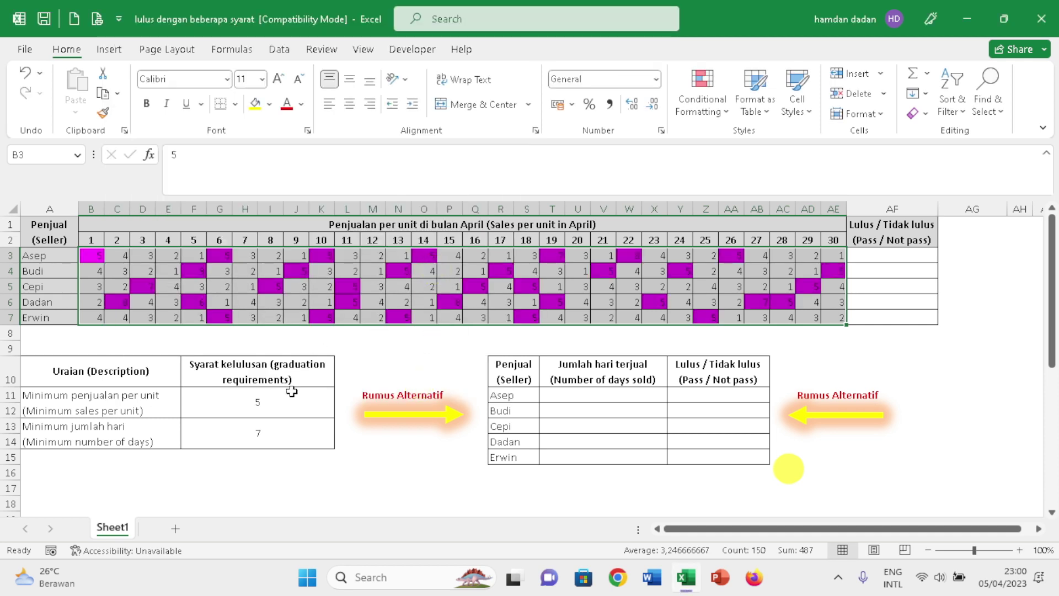
left_click(419, 354)
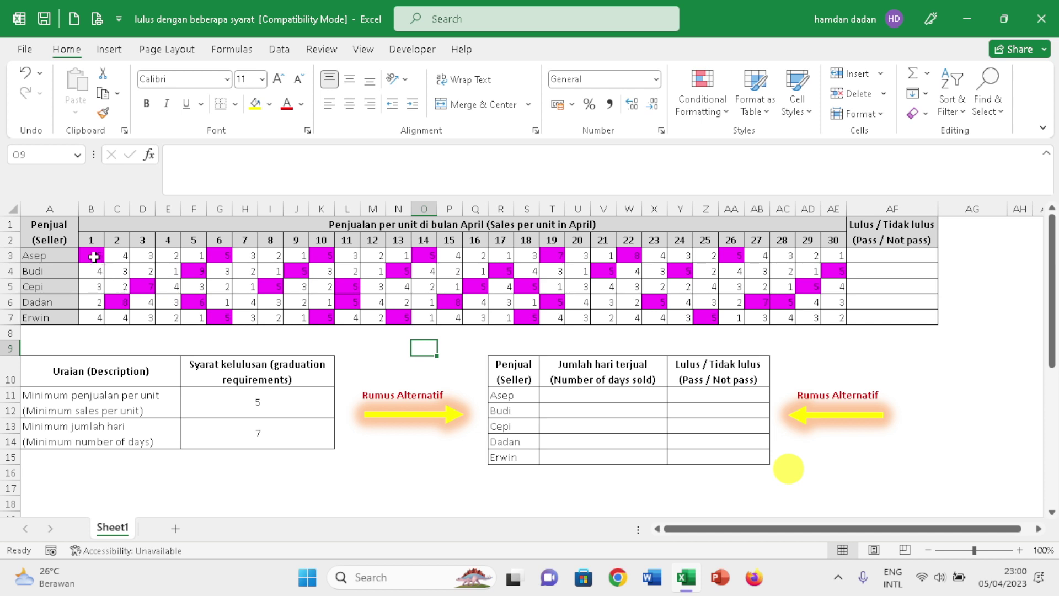
left_click(91, 255)
left_click(219, 255)
left_click(321, 253)
left_click(422, 254)
left_click(552, 254)
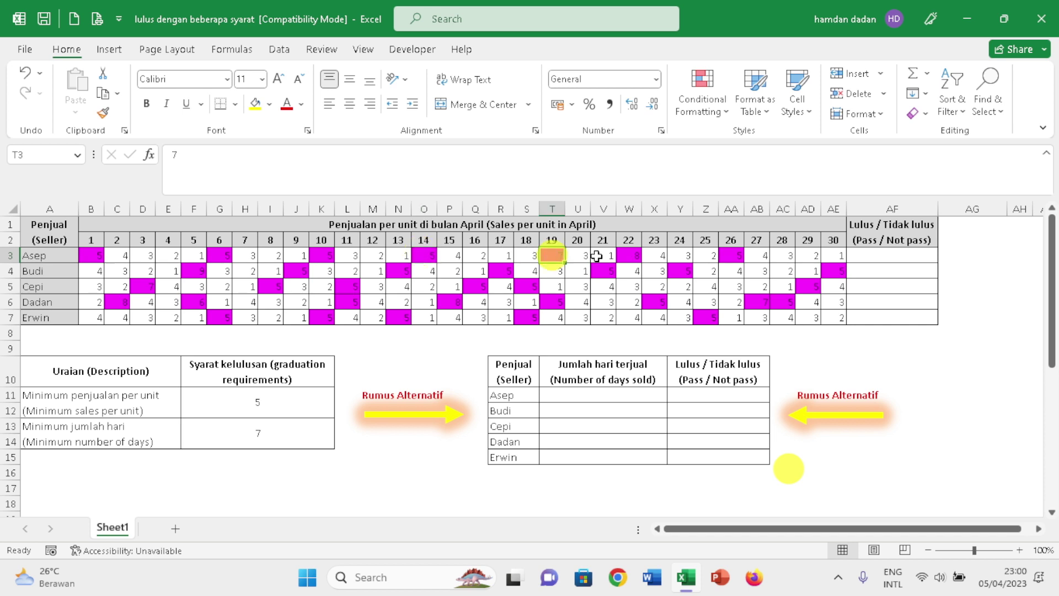
left_click(629, 255)
left_click(739, 255)
left_click(783, 287)
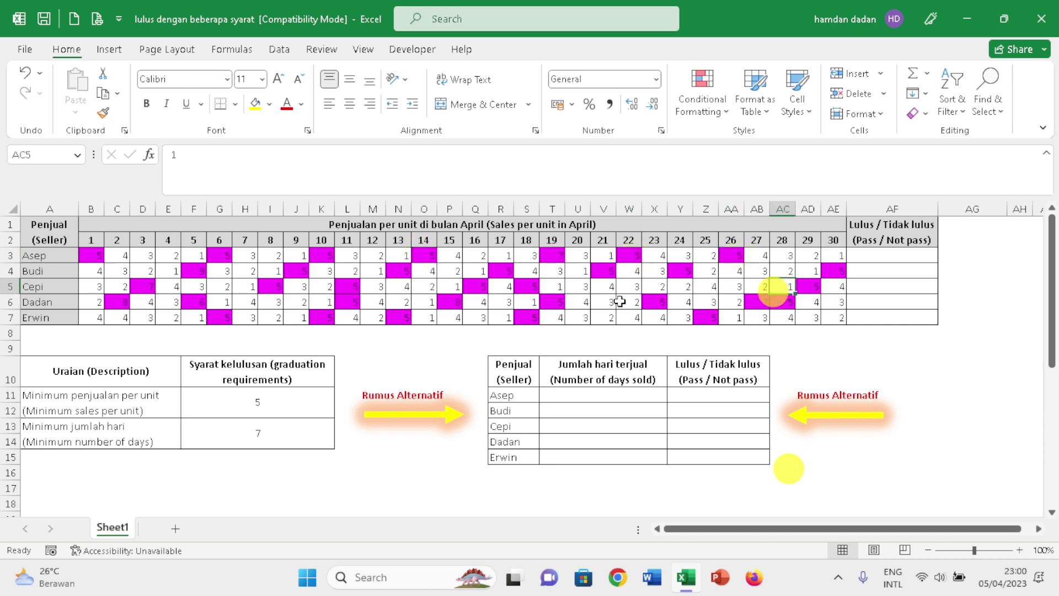
left_click(168, 302)
left_click(185, 302)
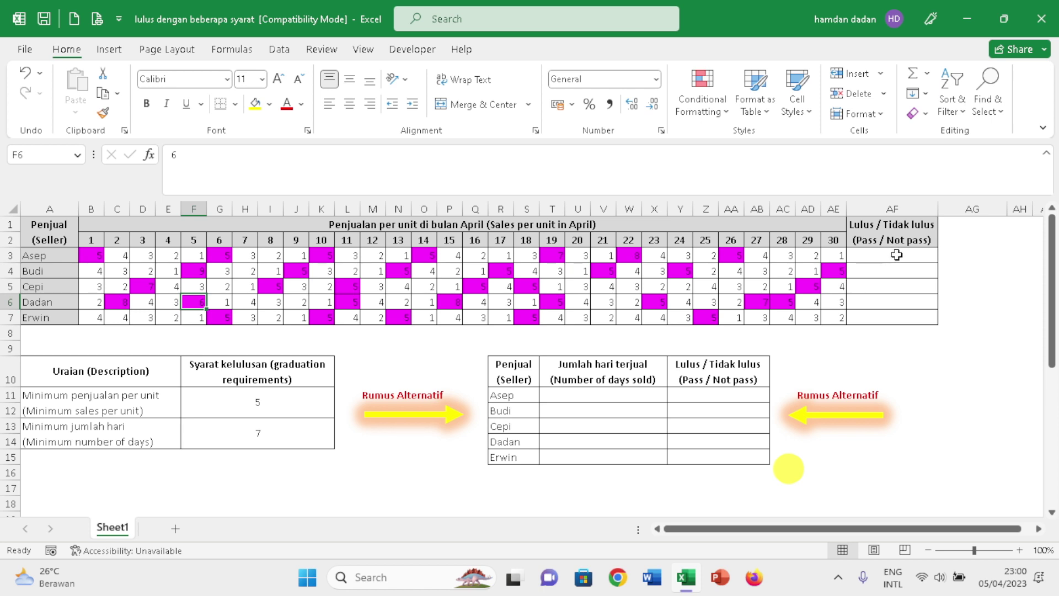
left_click_drag(896, 255, 905, 315)
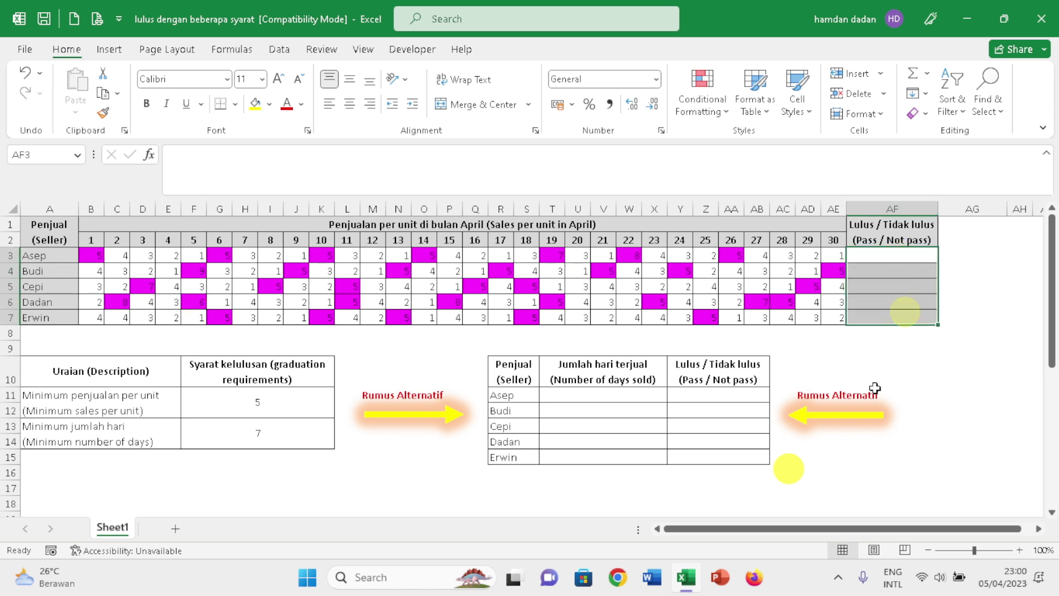
left_click(584, 411)
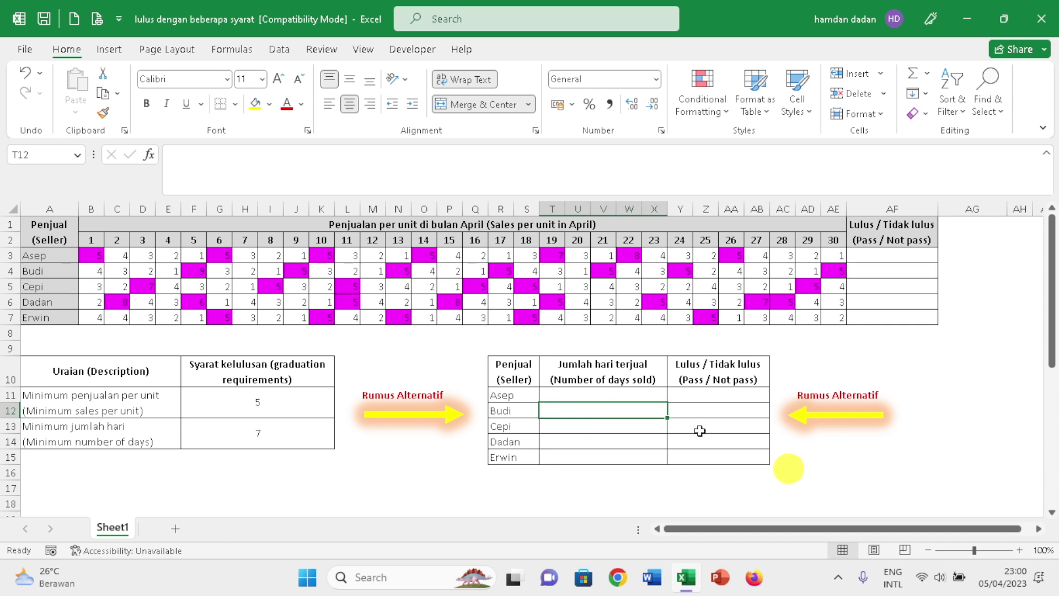
key("Up")
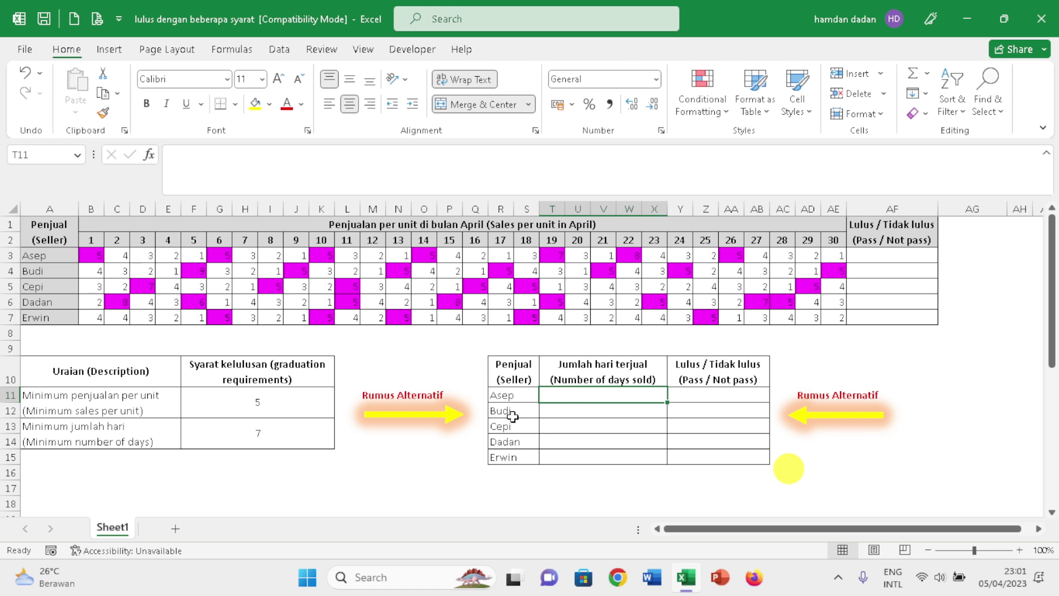
left_click(95, 270)
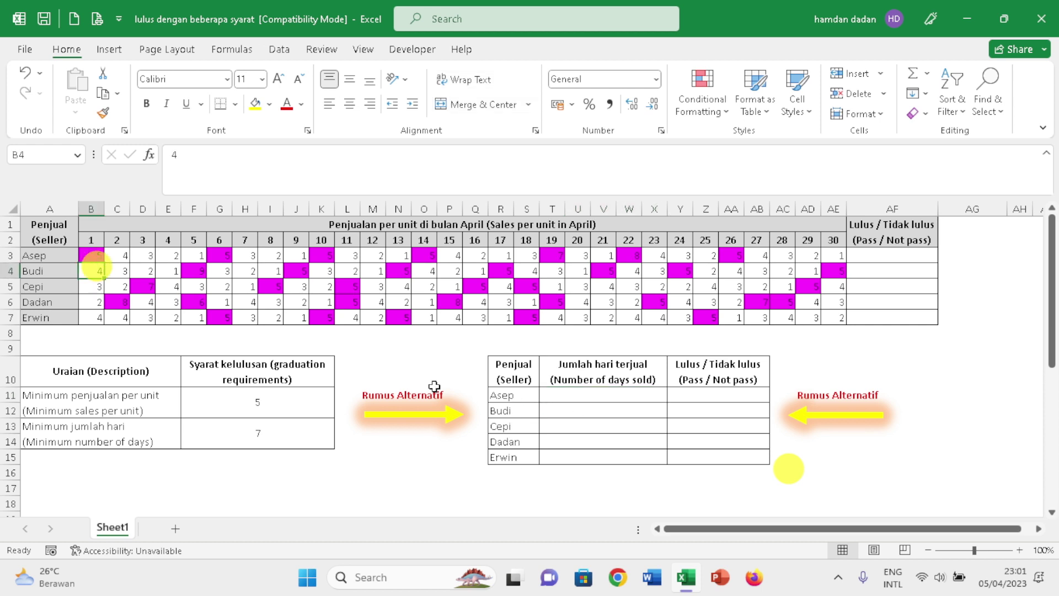
left_click(613, 395)
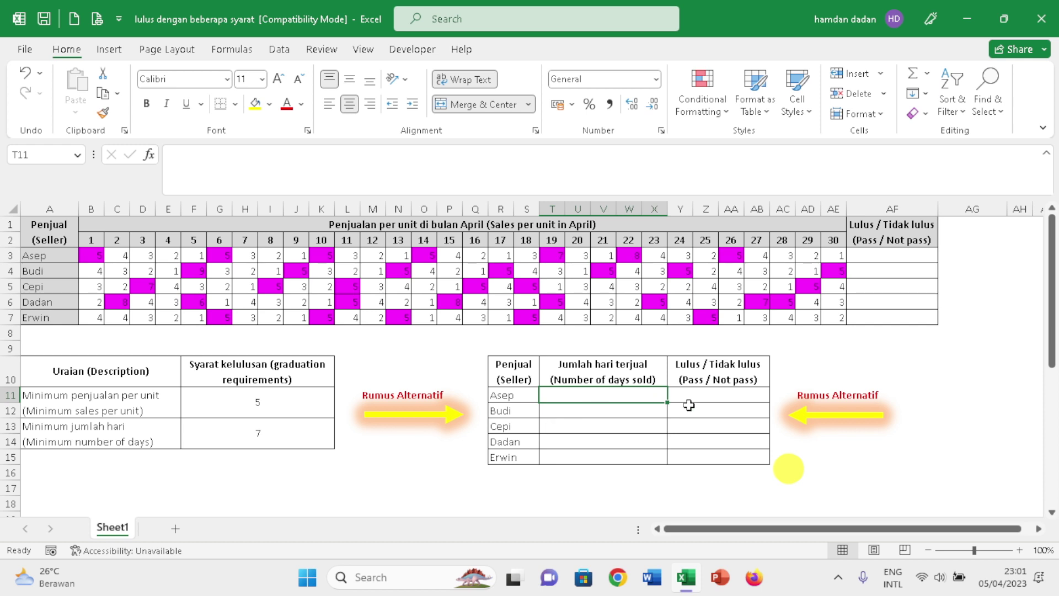
type("=count")
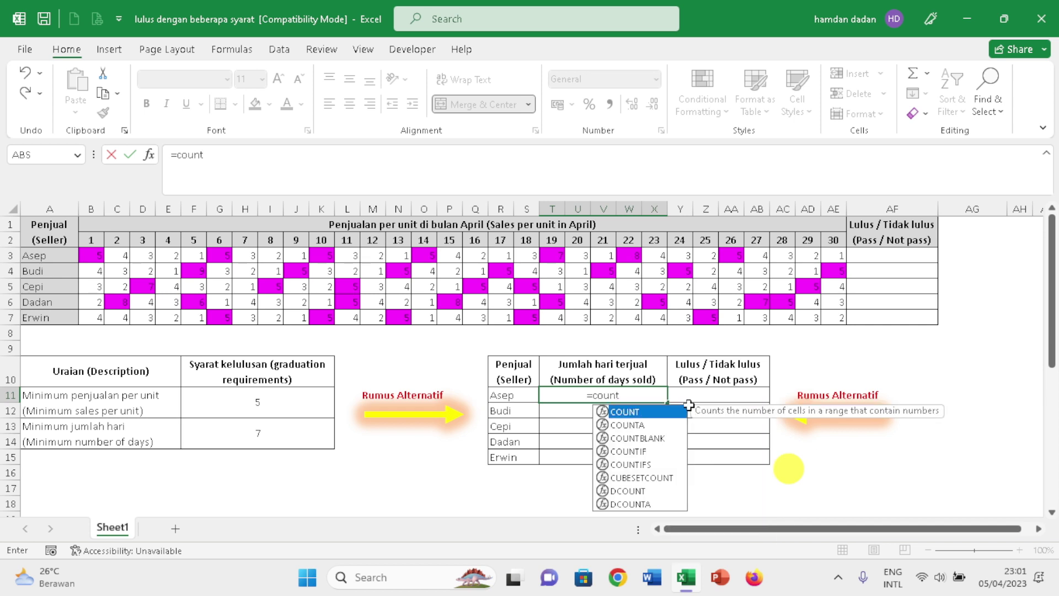
type("if")
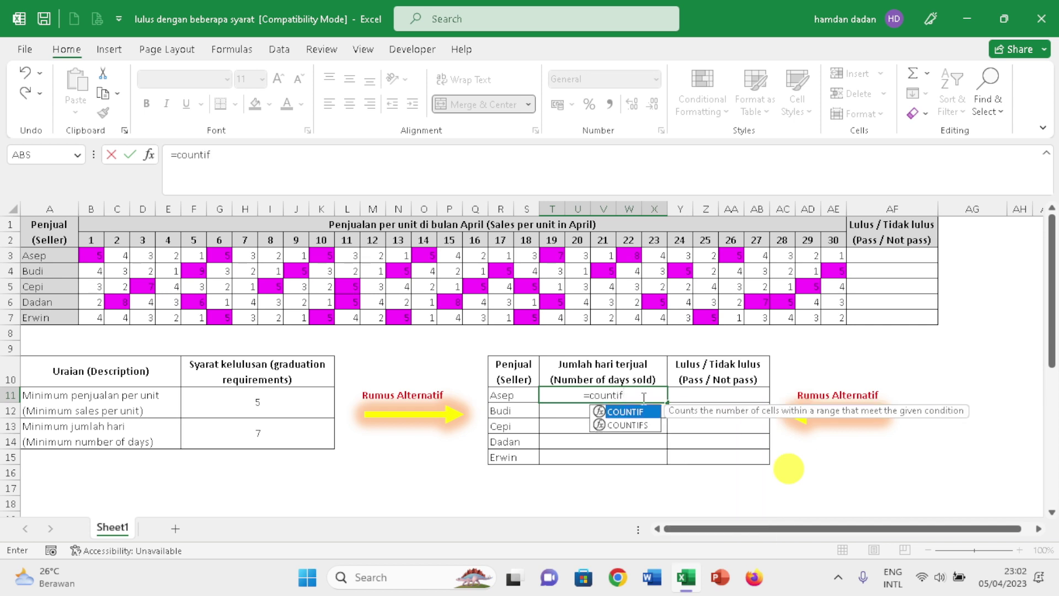
type("(")
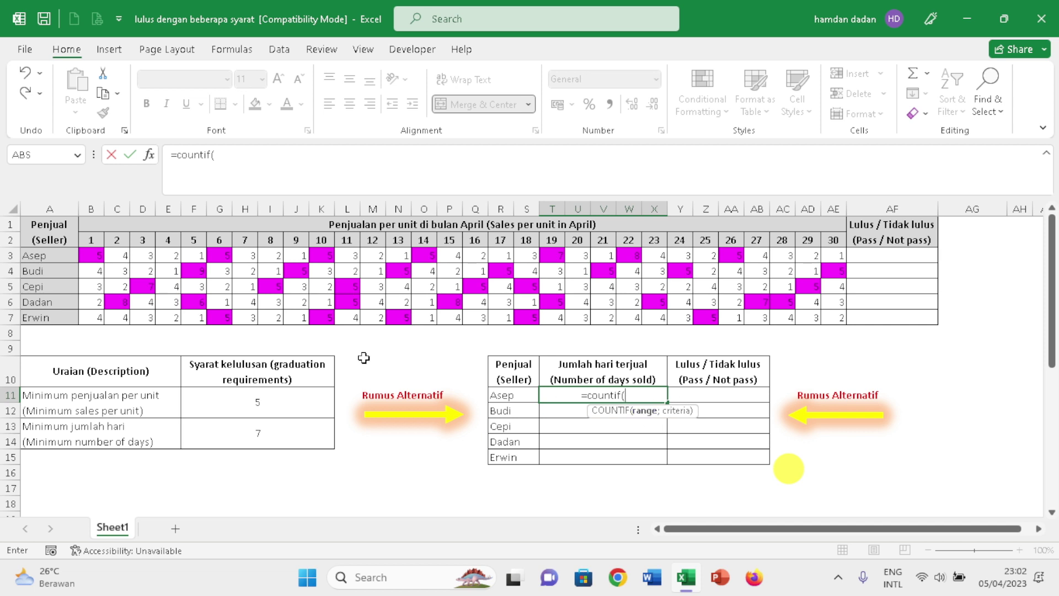
Enter =COUNTIF(B3:AE3;">=5") in T11, giving 7 days for Asep
mouse_move(88, 255)
left_mouse_down()
mouse_move(688, 263)
mouse_move(832, 254)
left_mouse_up()
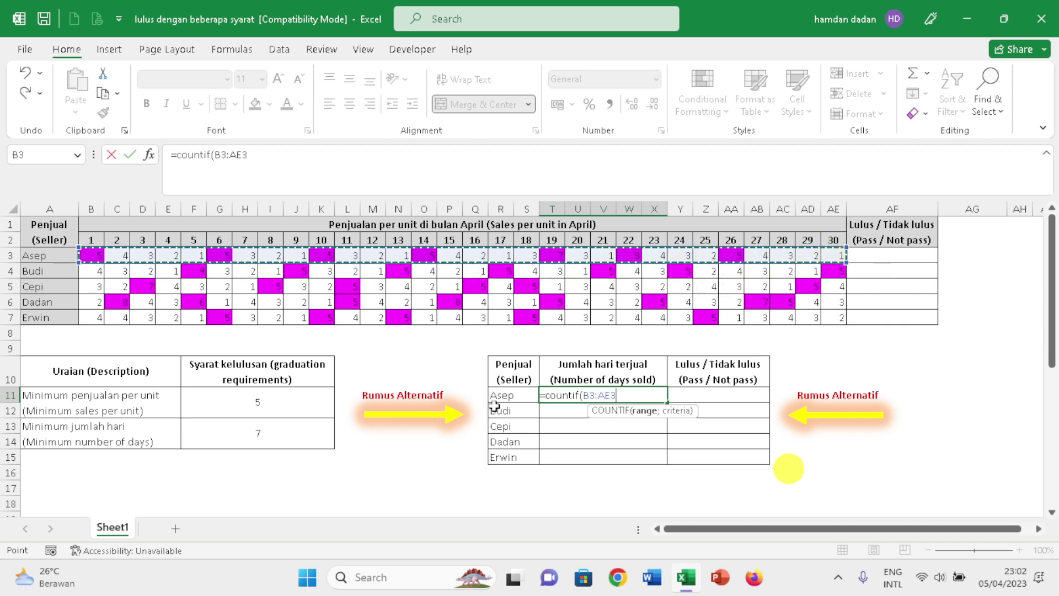
left_click(669, 418)
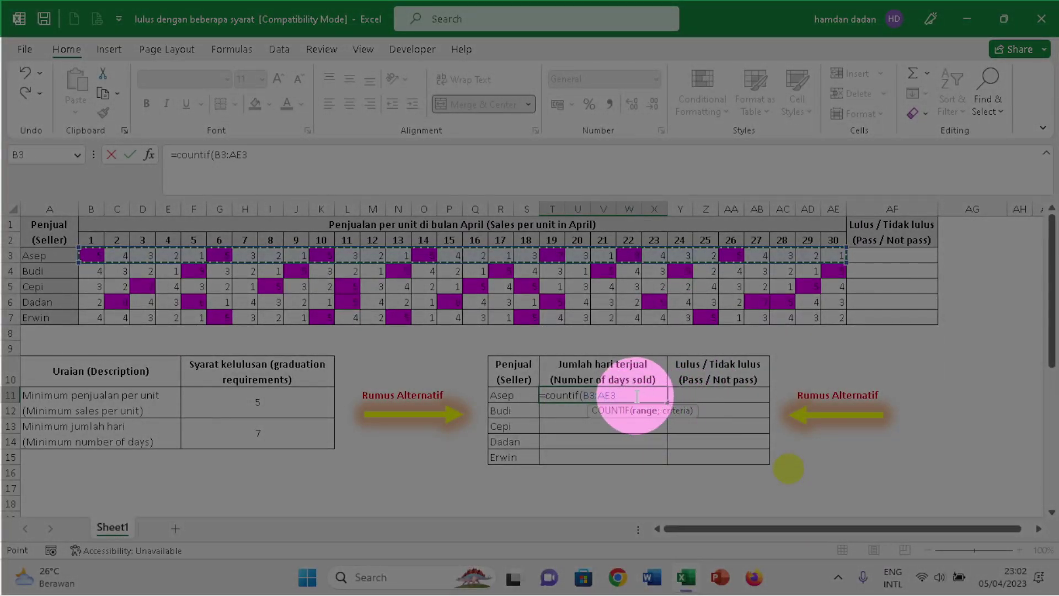
left_click_drag(672, 411, 630, 411)
type(";\">=5")
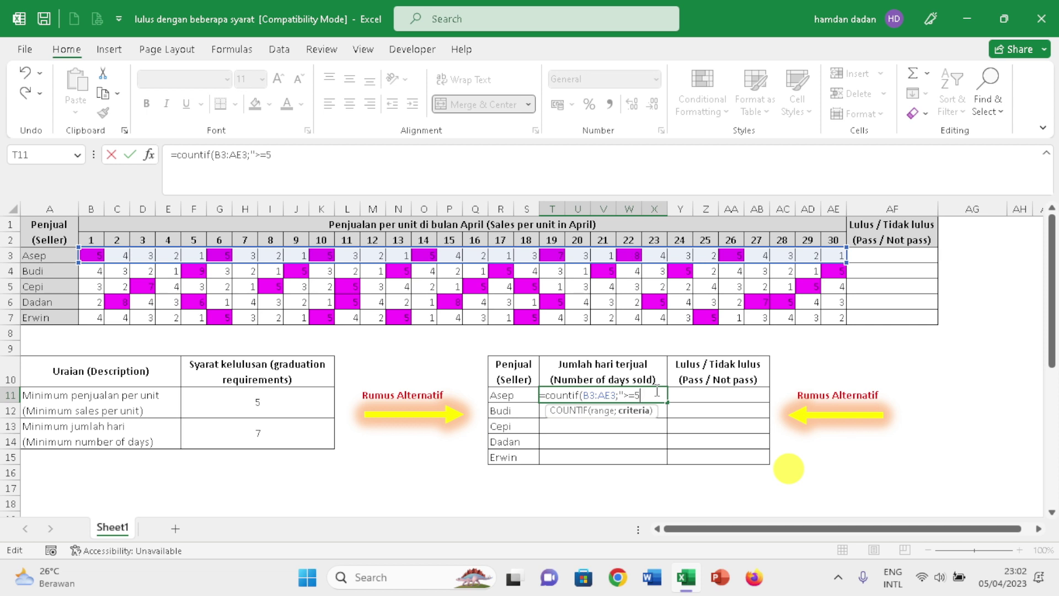
type("\")")
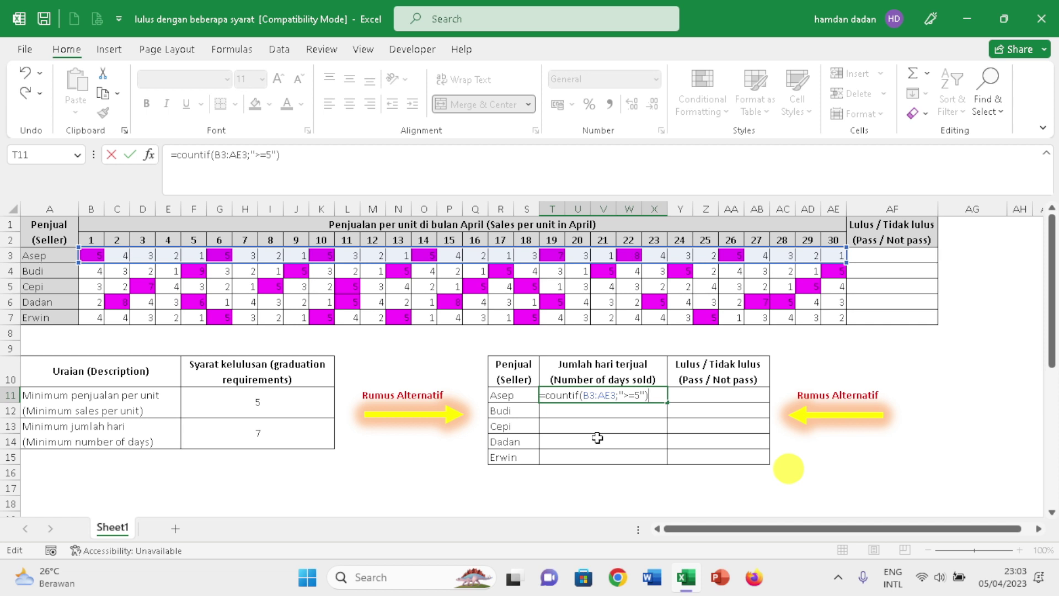
key("Return")
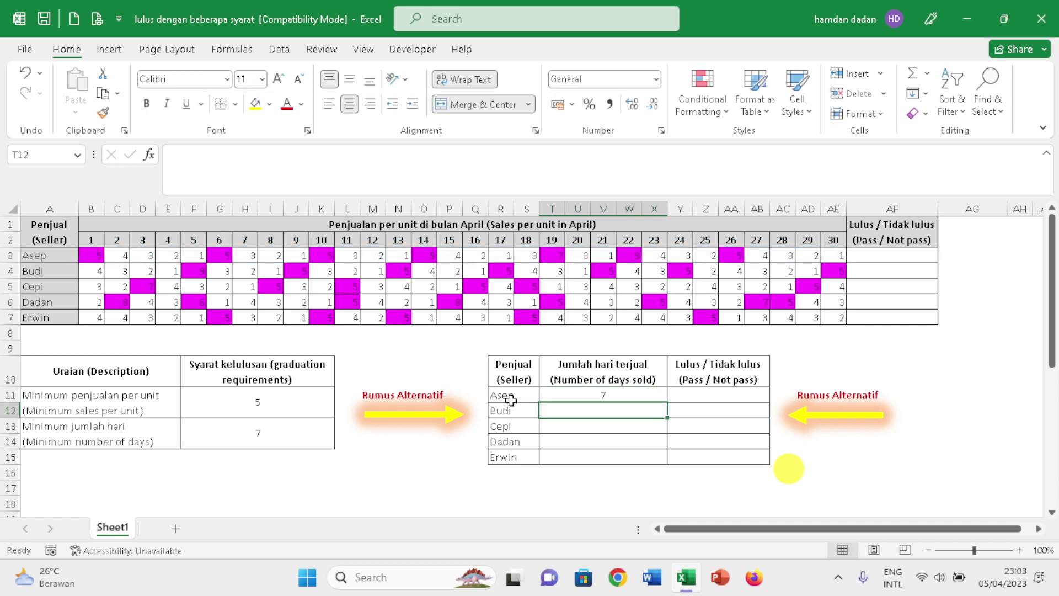
left_click(609, 395)
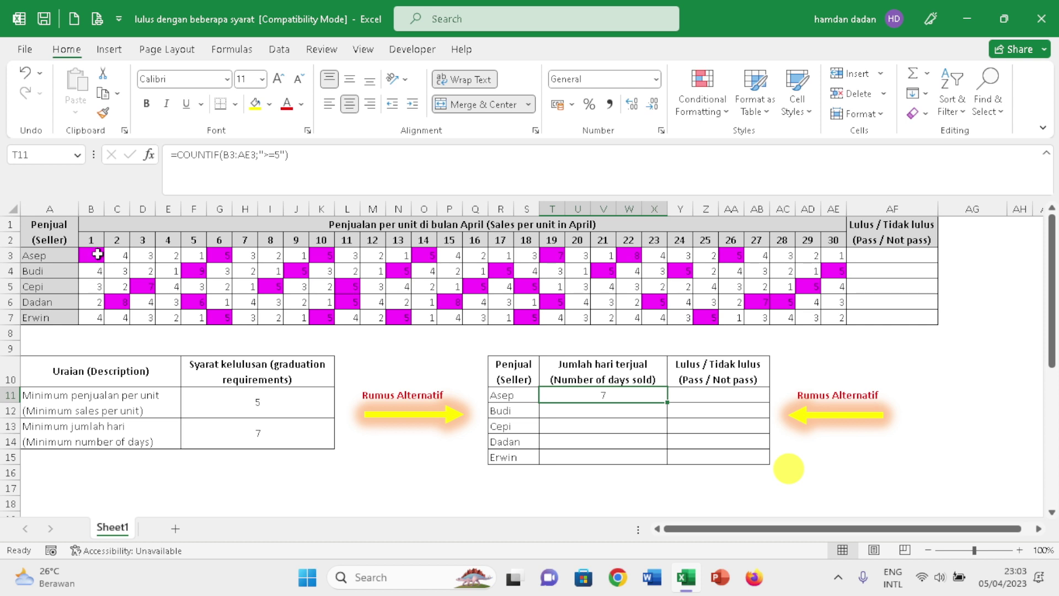
Point out Asep's days with at least 5 units sold in row 3
left_click(97, 254)
left_click(219, 255)
left_click(322, 255)
left_click(424, 255)
left_click(552, 255)
left_click(629, 255)
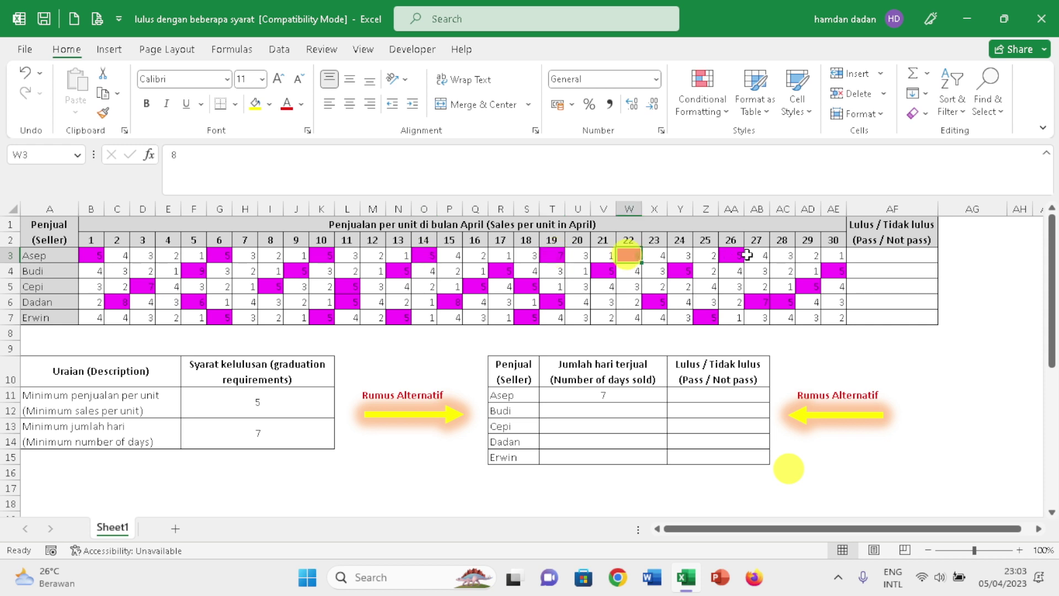
Copy T11's COUNTIF down to T15 and check Budi 7, Cepi 6, Dadan 8, Erwin 5
left_click(617, 399)
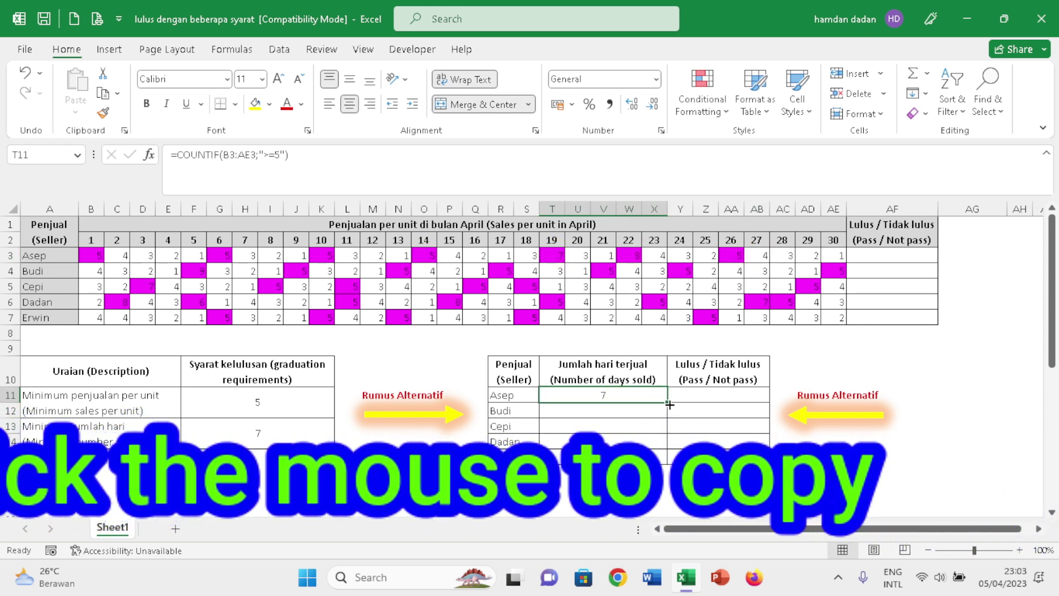
double_click(670, 404)
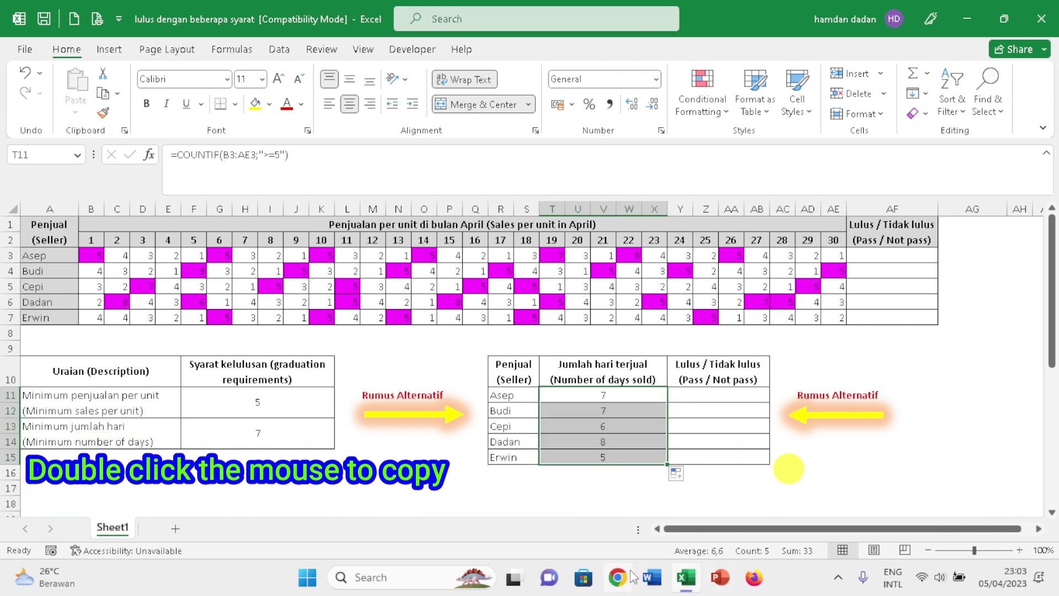
left_click(512, 411)
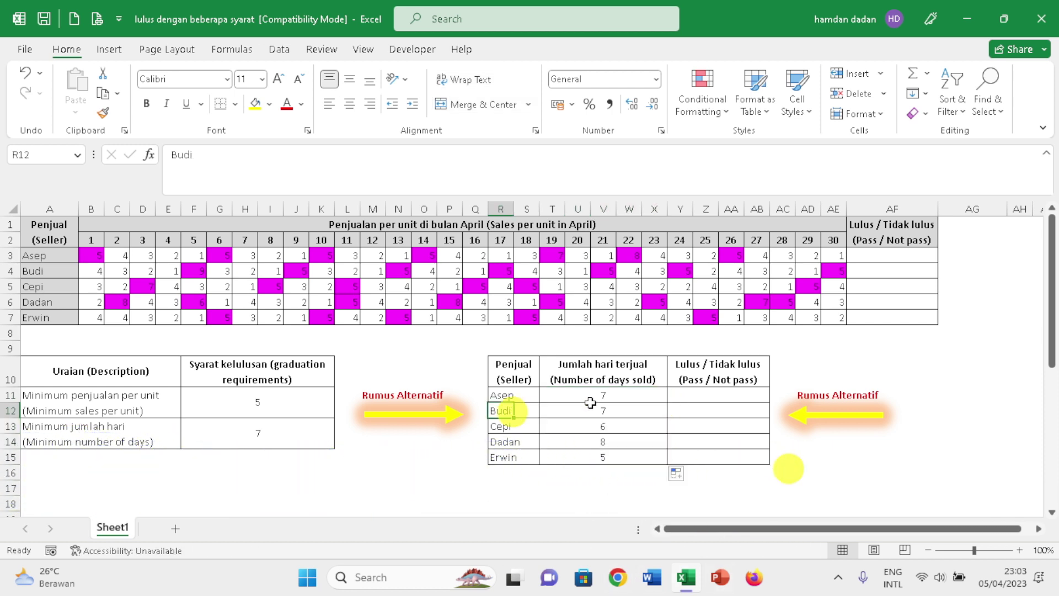
left_click(591, 405)
left_click(524, 427)
left_click(599, 426)
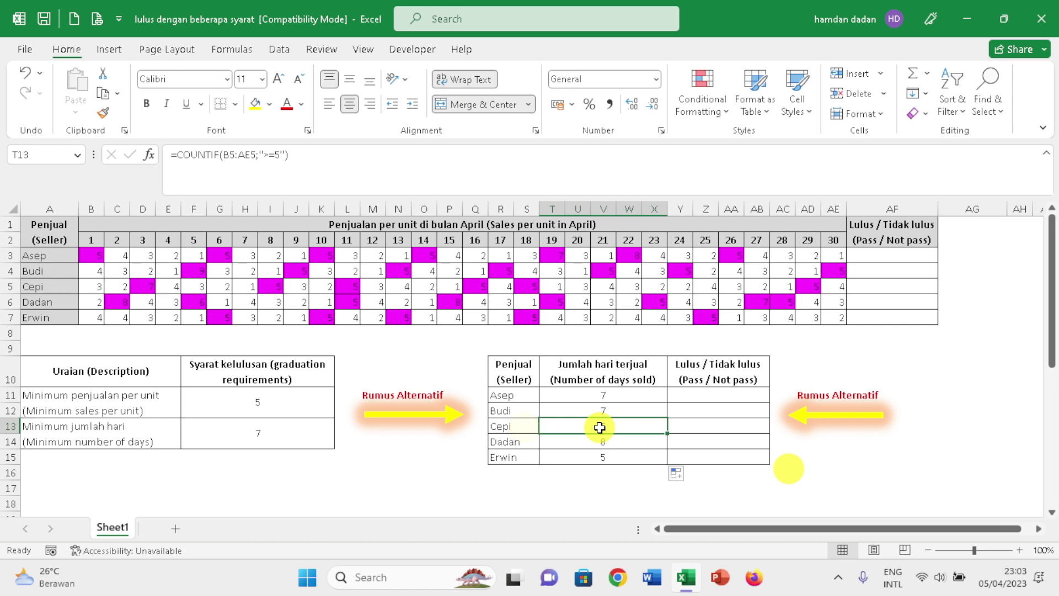
left_click(502, 442)
left_click(616, 444)
Select Asep's pass/not-pass cell in the summary table
left_click(530, 456)
left_click(603, 458)
left_click(717, 396)
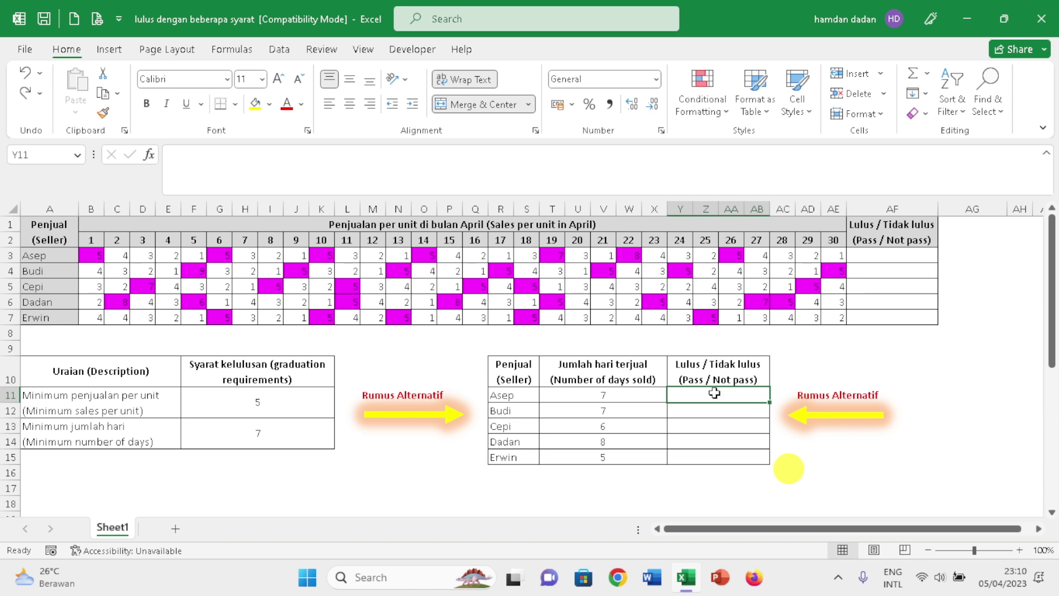
For the five pass/not-pass cells, create a rule matching specific text containing 'Lulus (Pass)'
left_click_drag(714, 393, 720, 455)
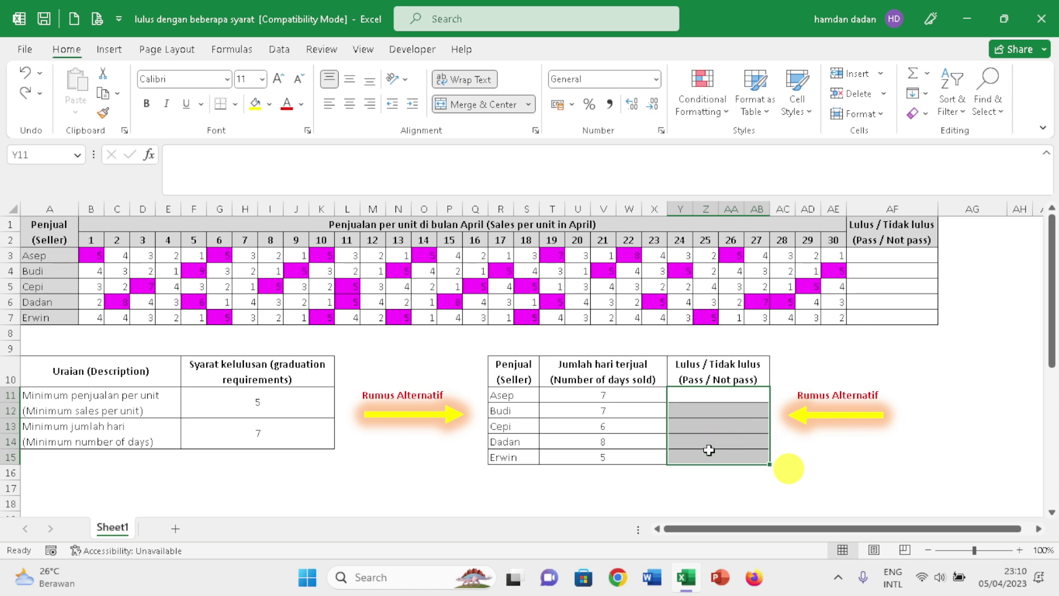
left_click(723, 110)
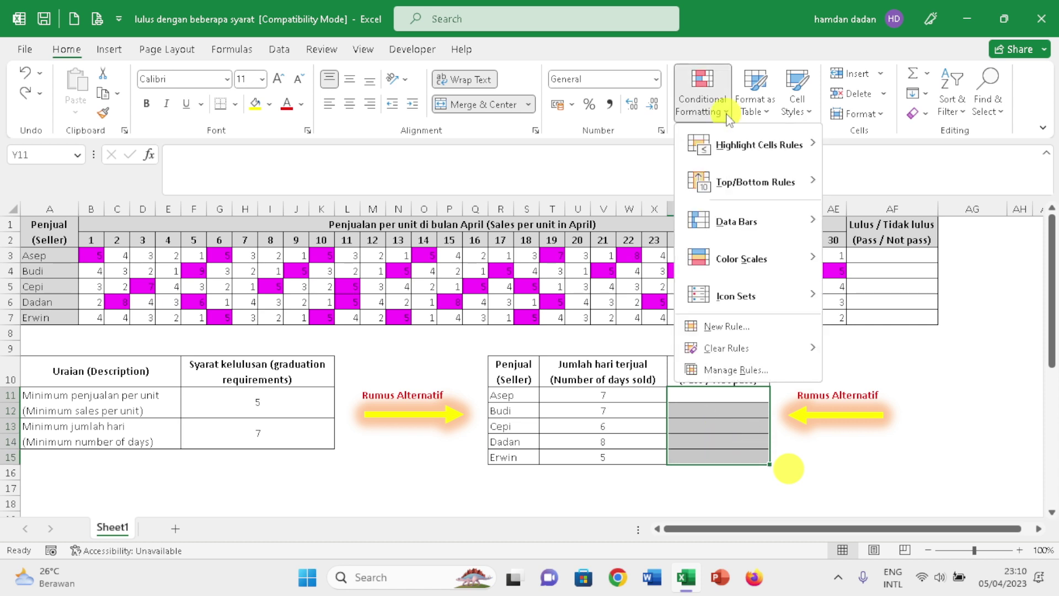
left_click(727, 326)
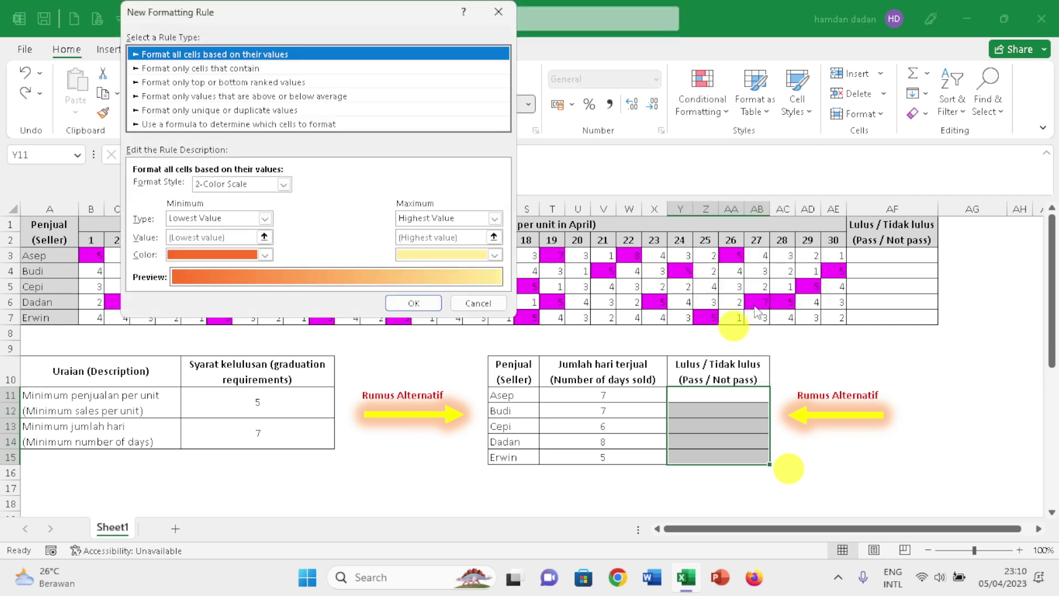
left_click(184, 69)
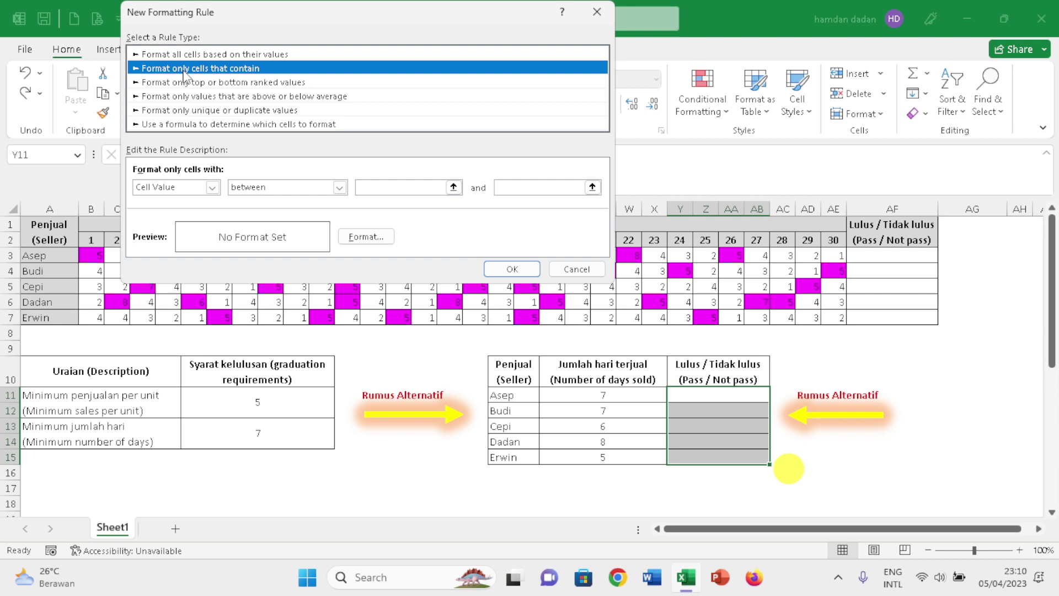
left_click(213, 188)
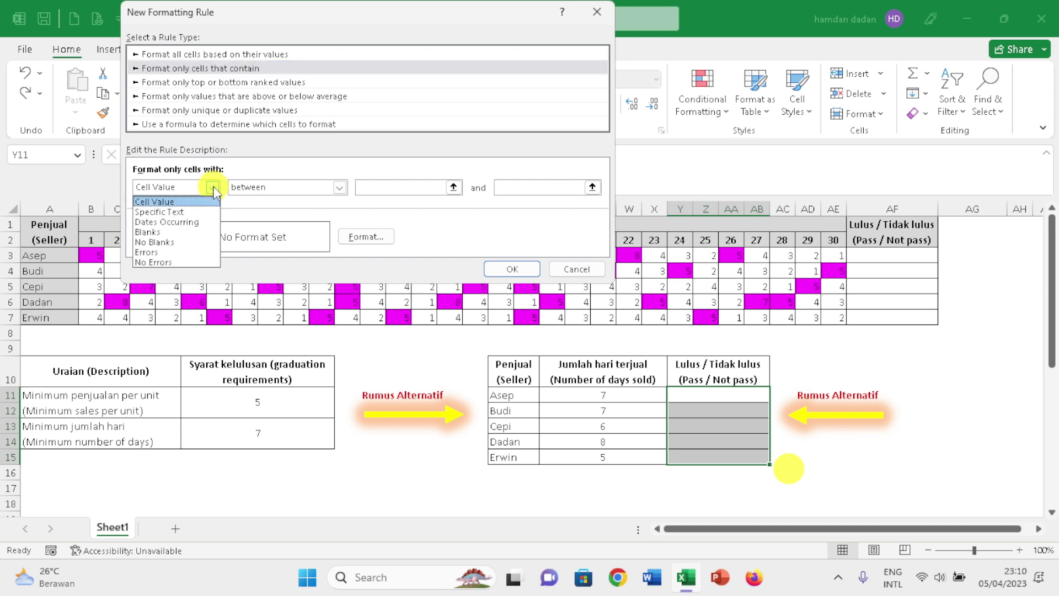
left_click(196, 209)
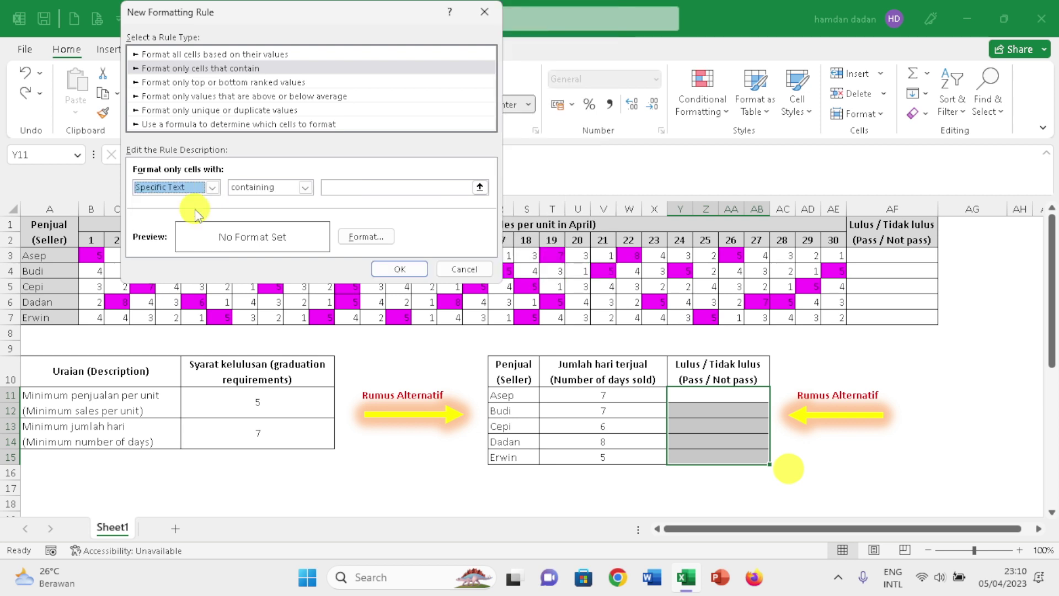
left_click(361, 185)
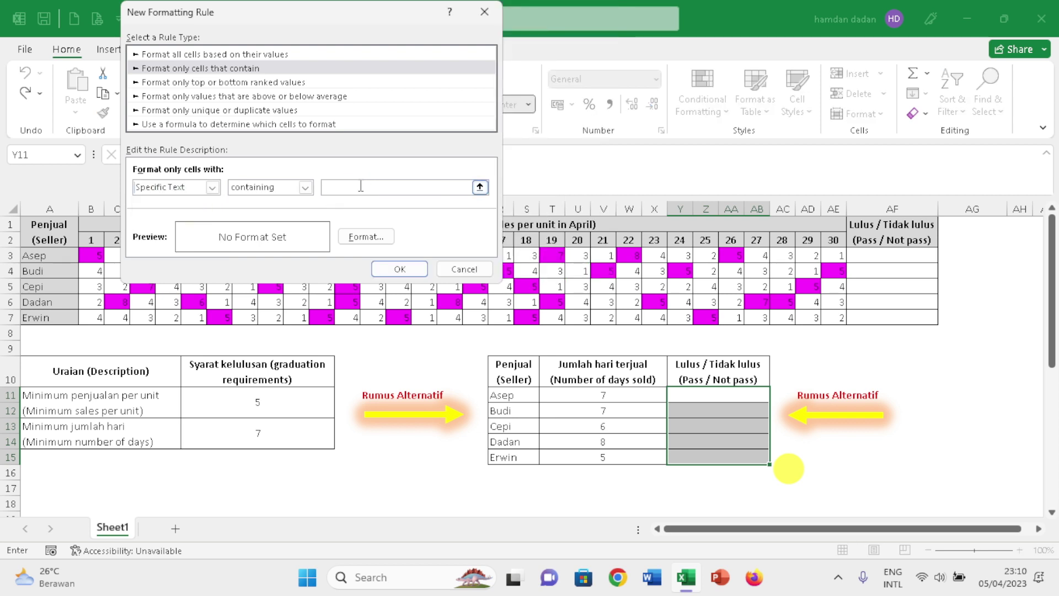
type("Lulu")
type("(Pass")
Give the 'Lulus (Pass)' rule a light green fill from More Colors and save it
left_click(365, 237)
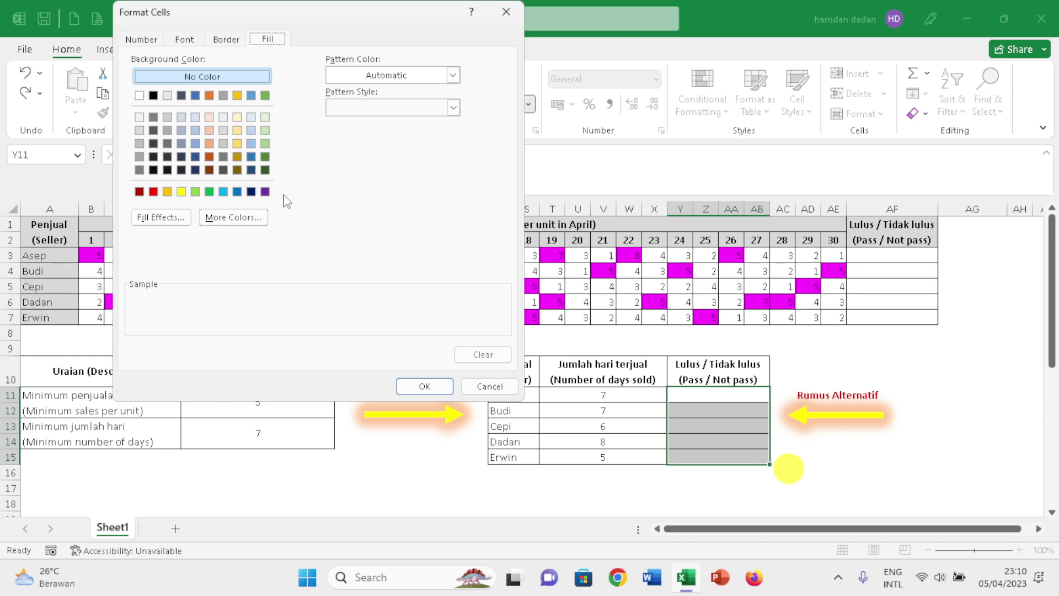
left_click(240, 221)
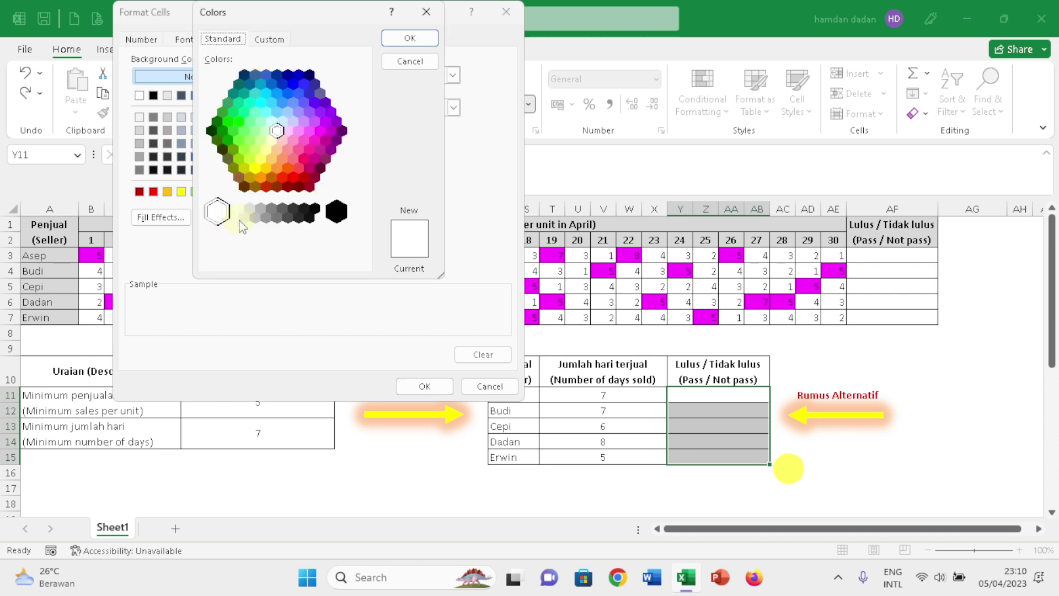
left_click(240, 140)
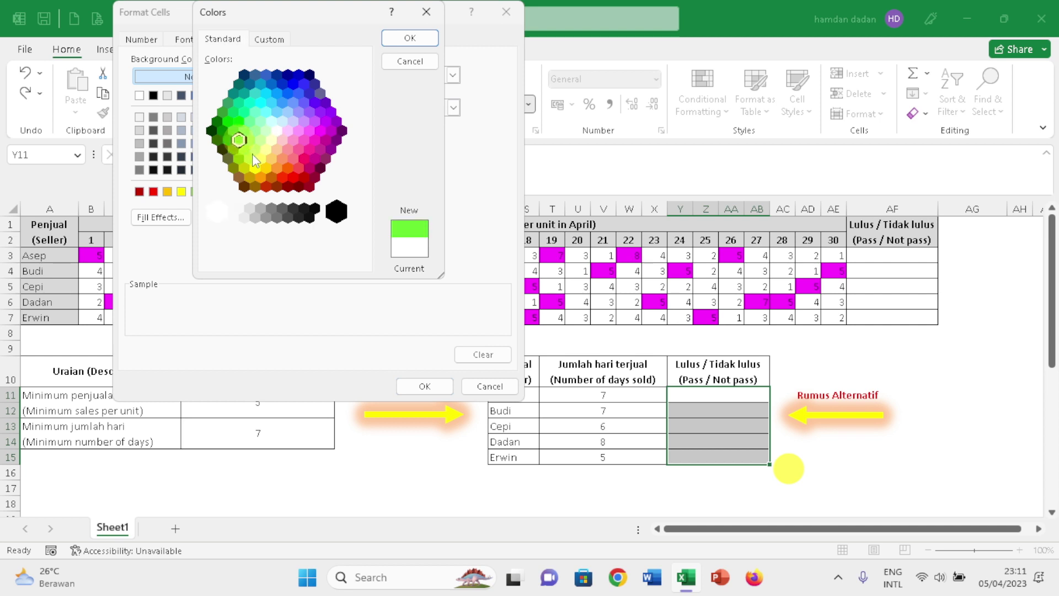
left_click(398, 40)
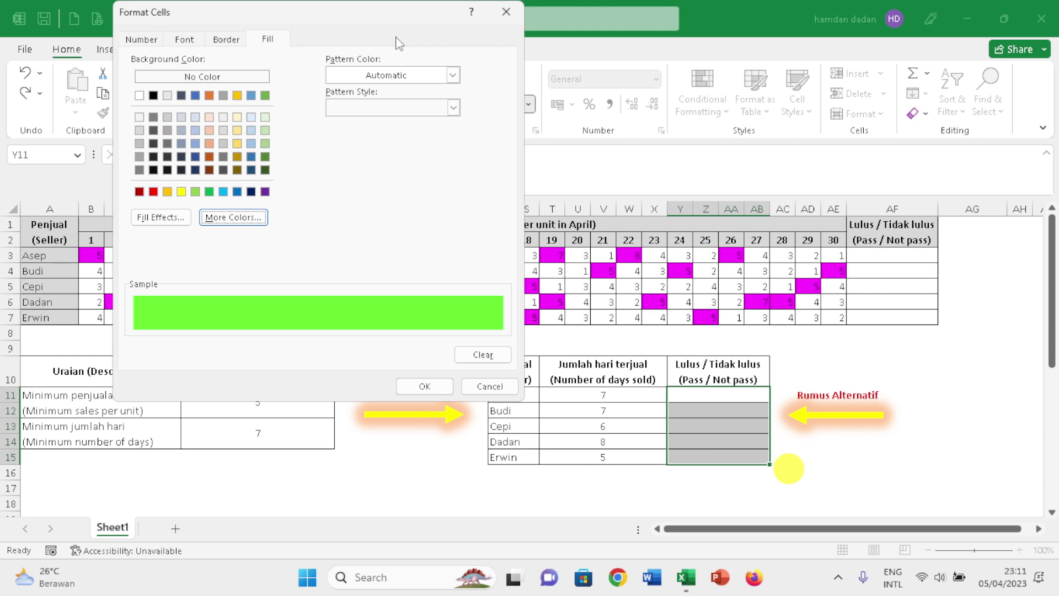
left_click(430, 388)
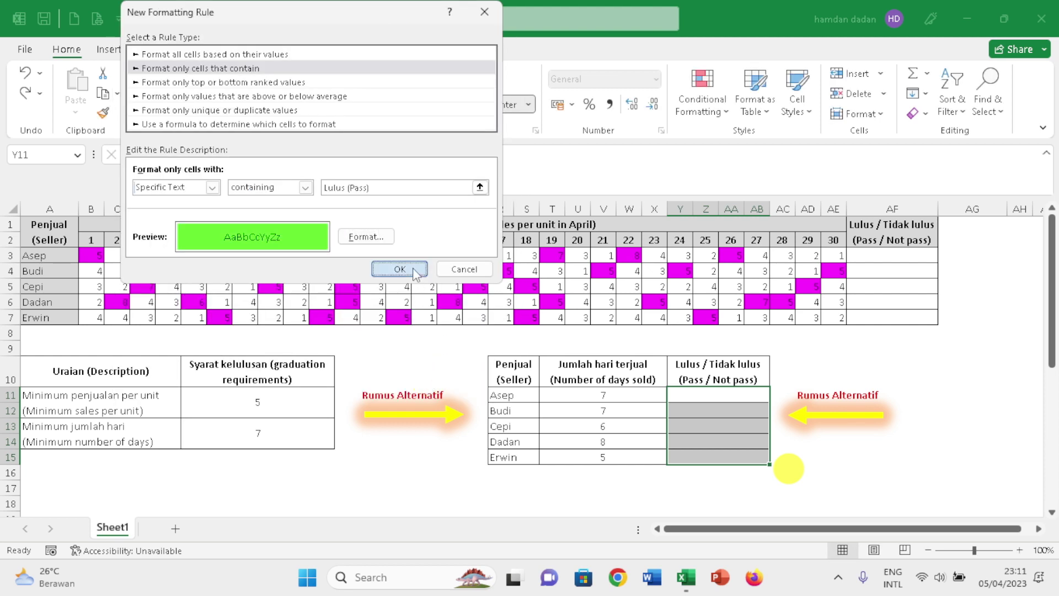
left_click(405, 268)
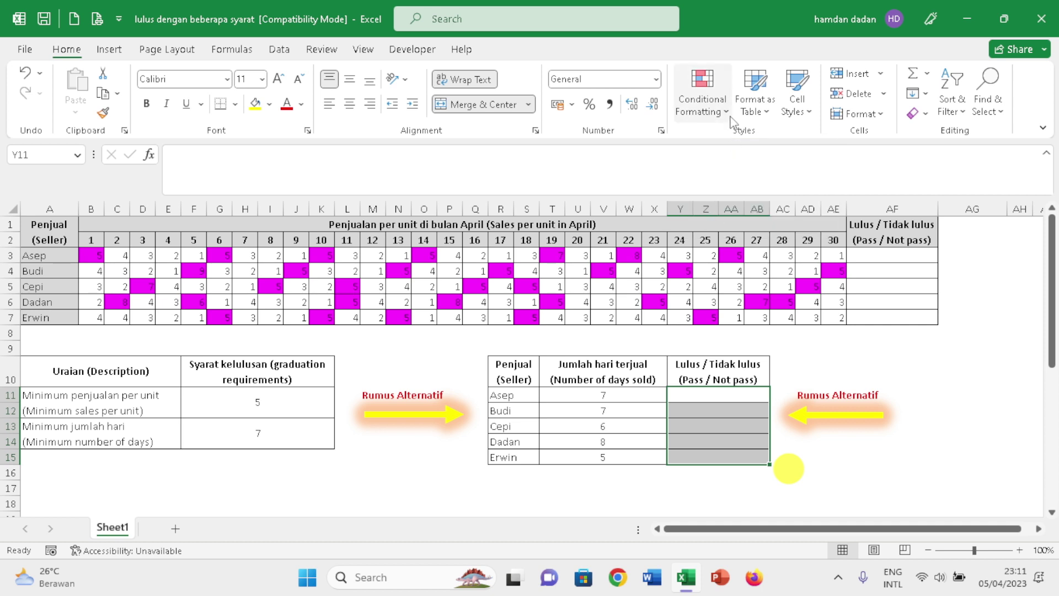
From Manage Rules, start a rule matching specific text containing 'Tidak Lulus (Not pass)'
left_click(729, 108)
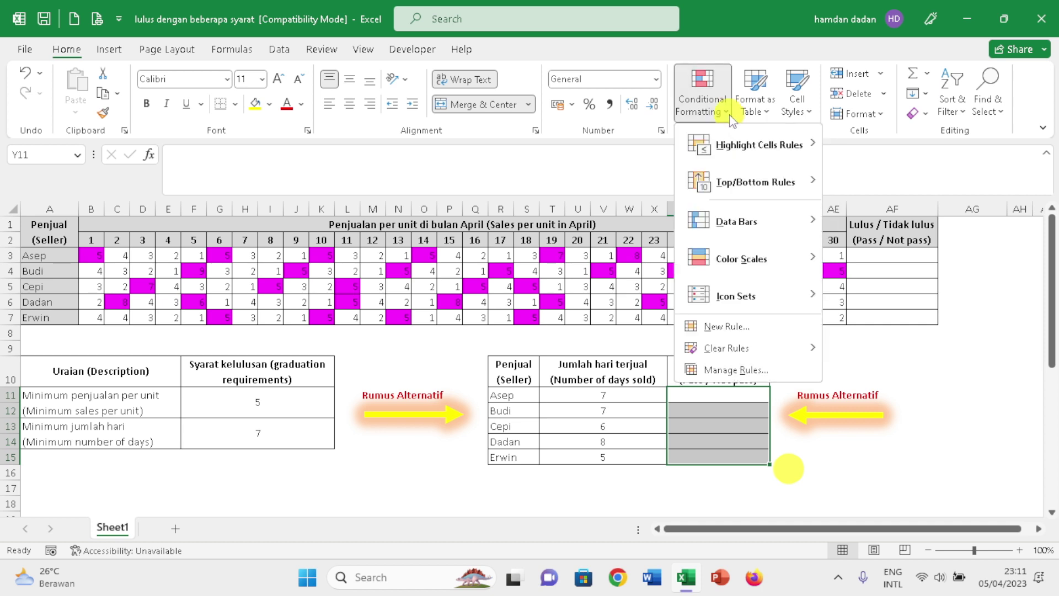
left_click(723, 370)
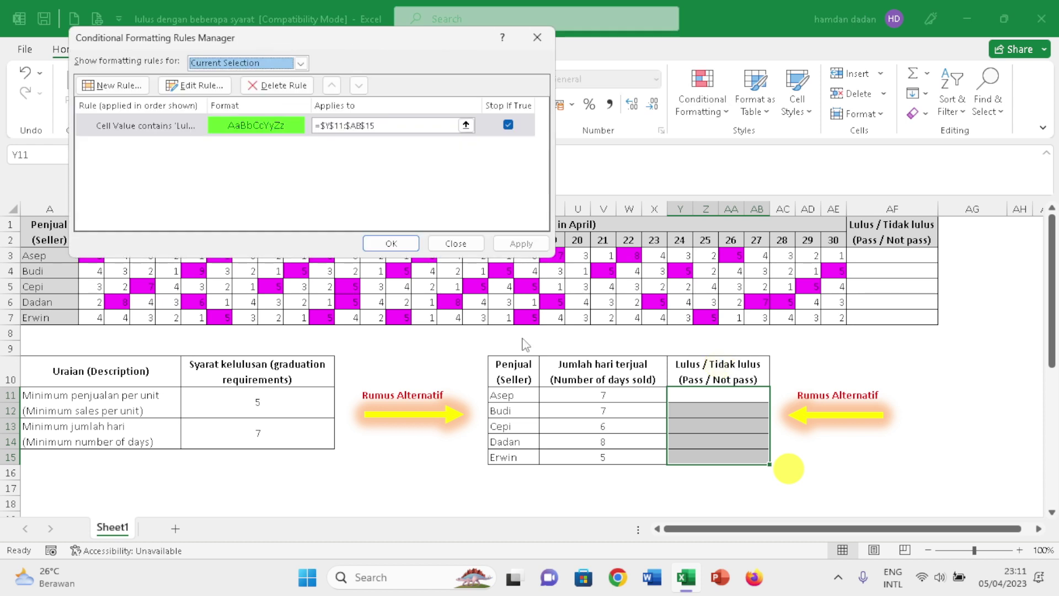
left_click(120, 88)
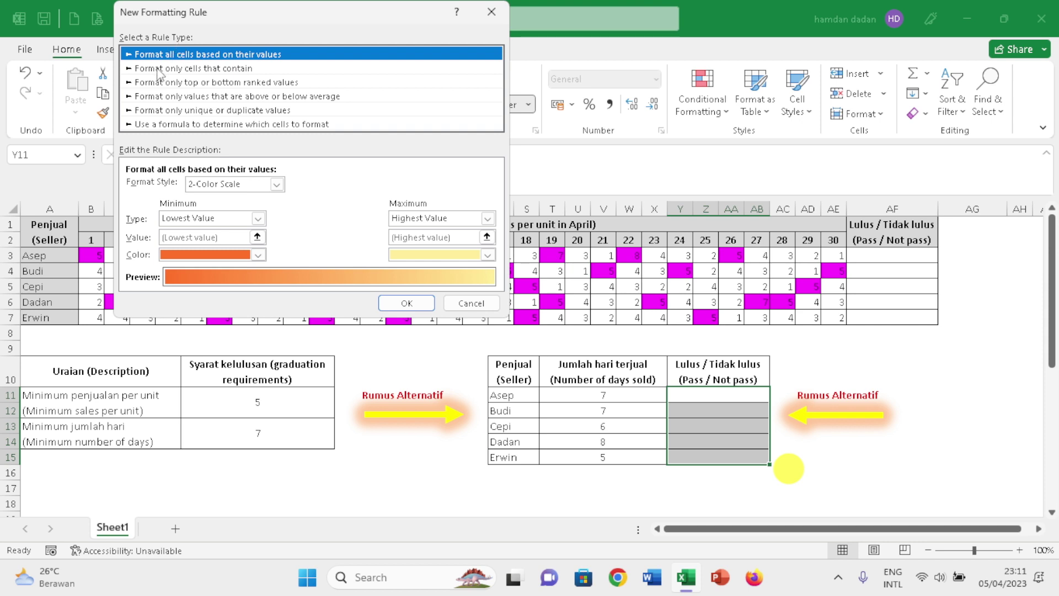
left_click(159, 69)
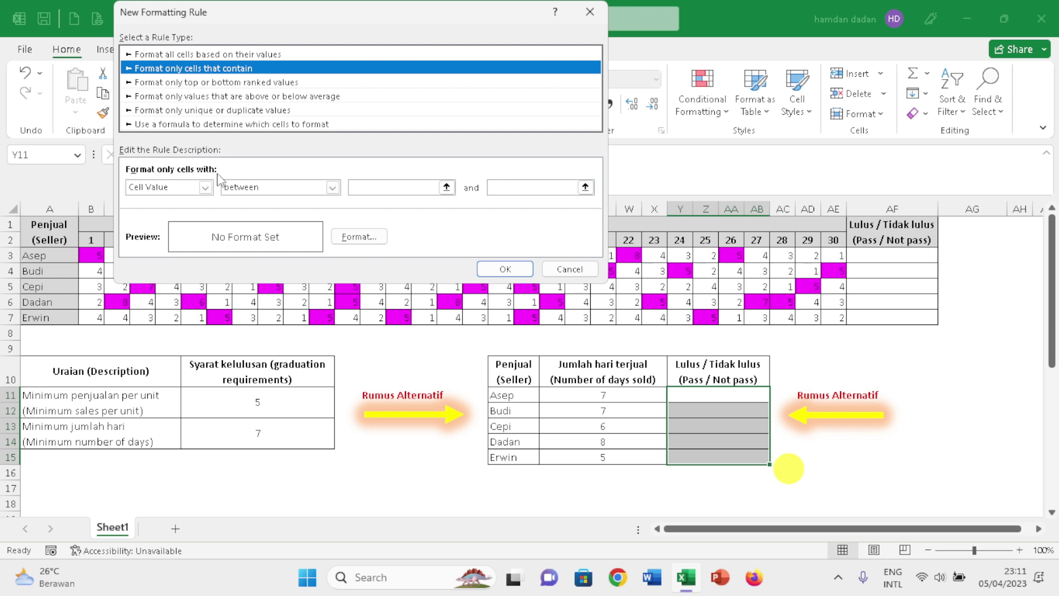
left_click(206, 187)
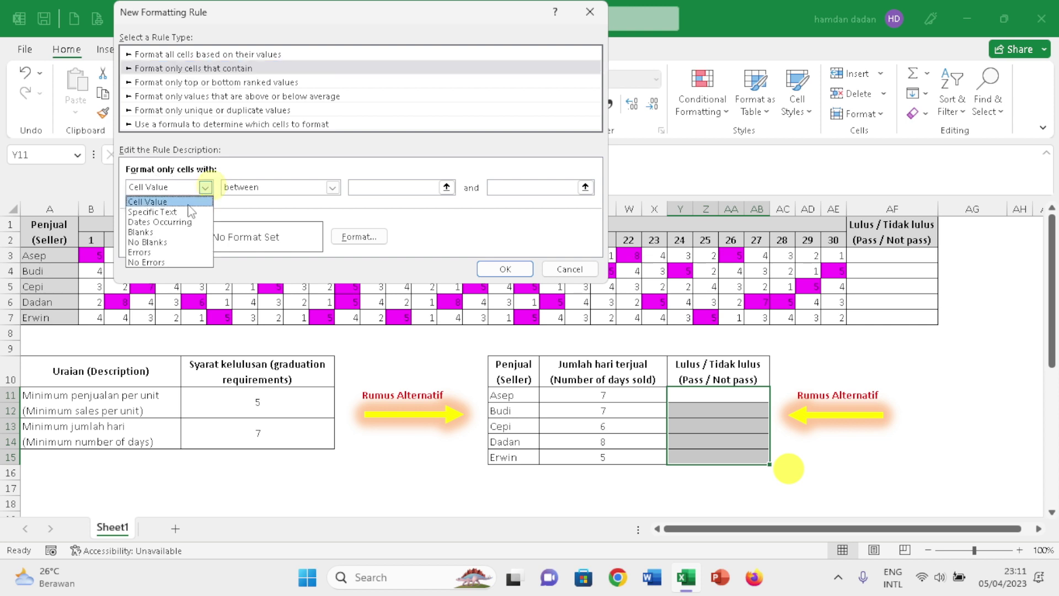
left_click(182, 212)
left_click(328, 188)
type("Tidak Lulus (")
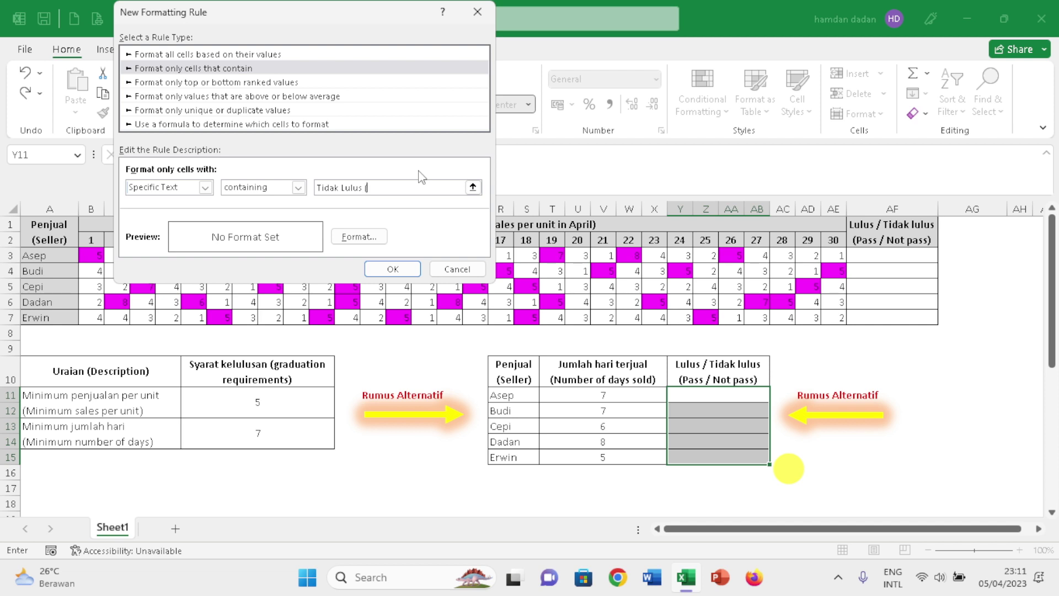
type("Not")
type(" pass")
Give the not-pass rule a red fill, then apply both rules to Y11:AB15
left_click(368, 236)
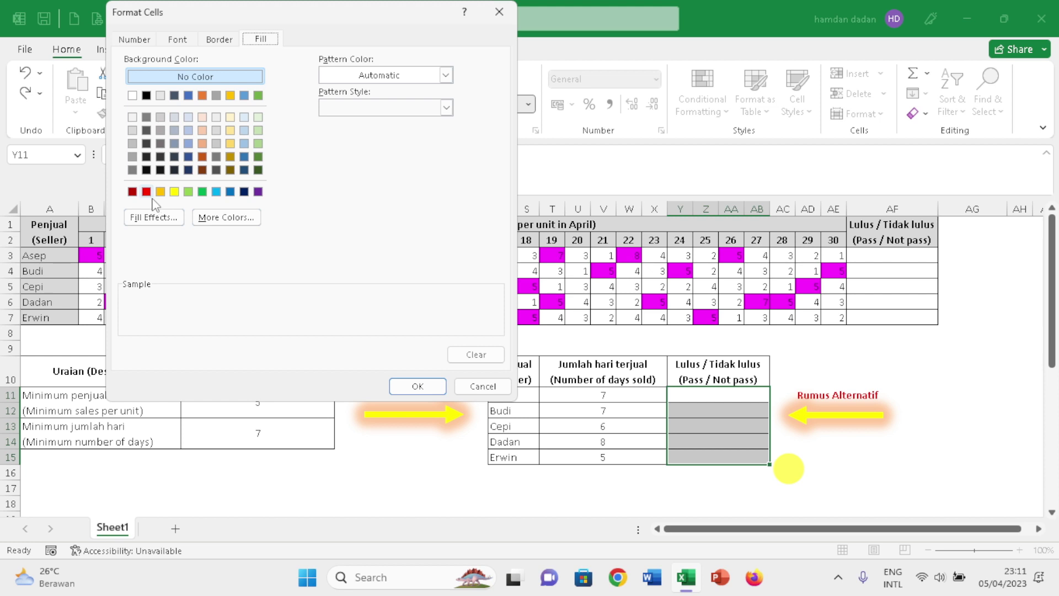
left_click(146, 192)
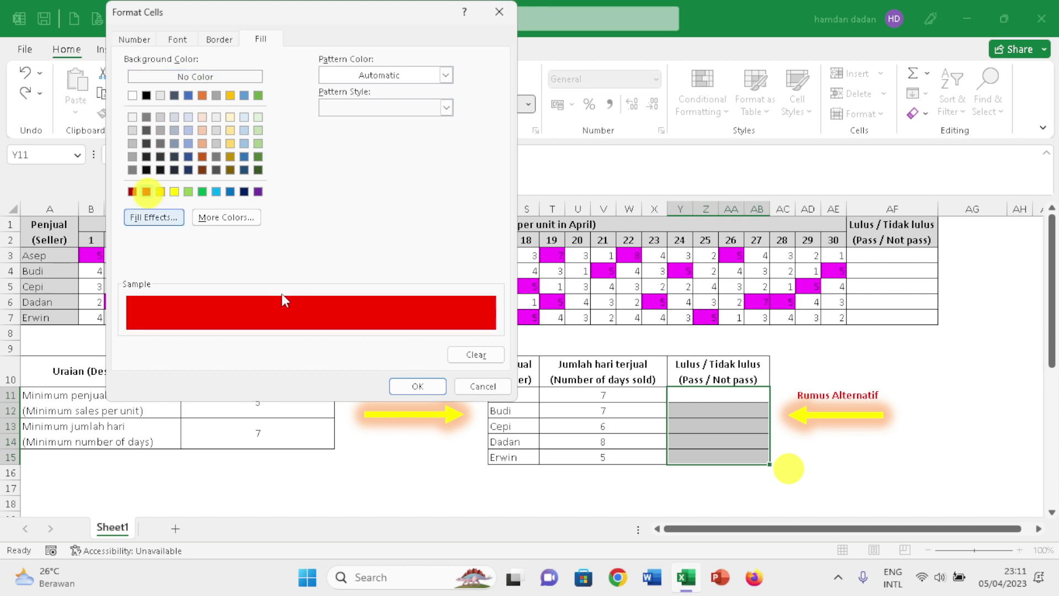
left_click(428, 392)
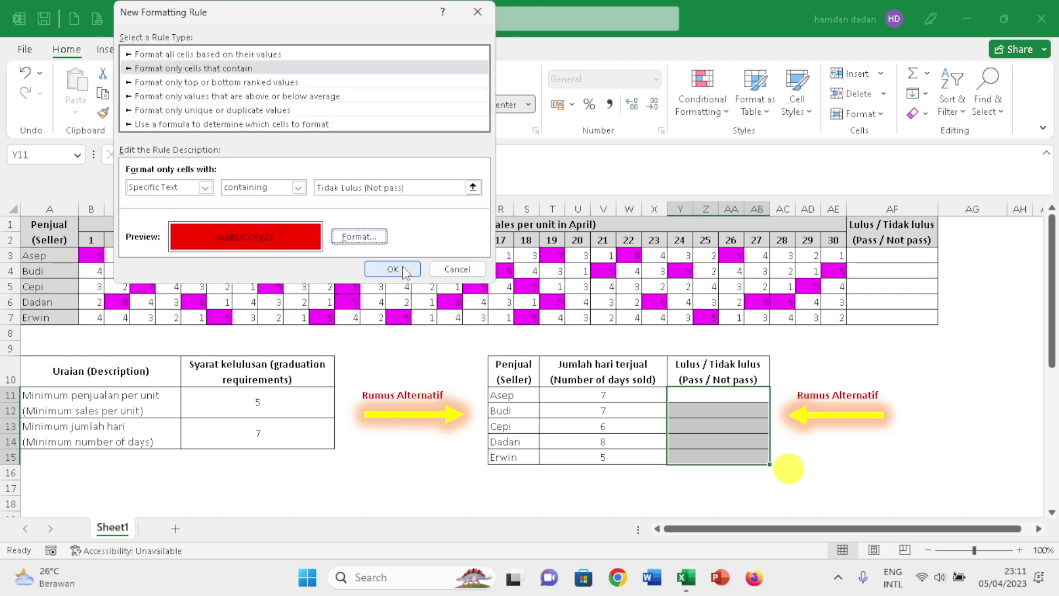
left_click(402, 269)
left_click(510, 248)
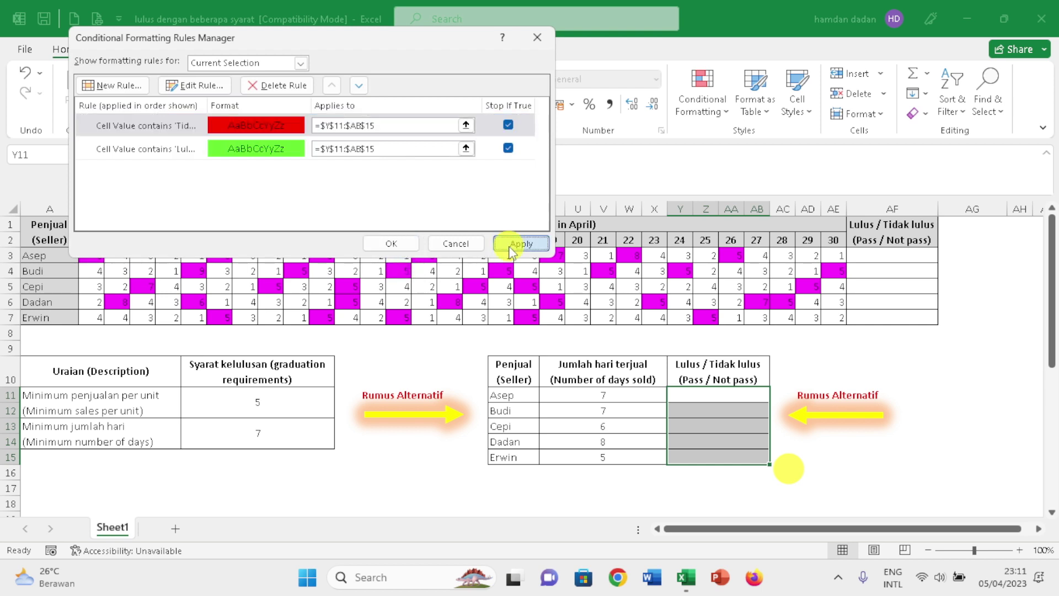
left_click(392, 244)
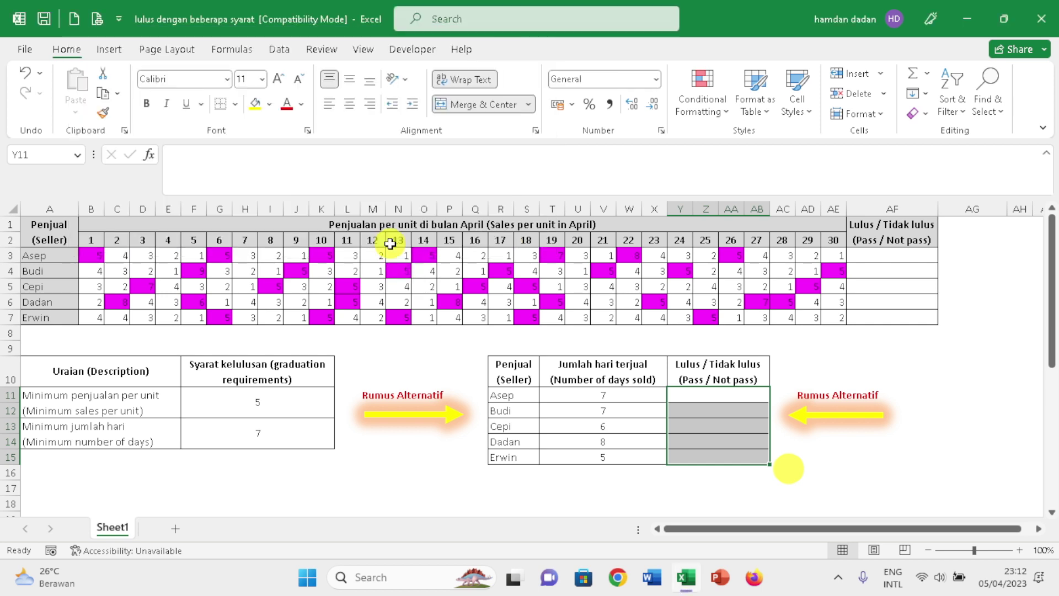
Enter =IF(T11>=7;"Lulus (Pass)";"Tidak Lulus (Not pass)") in Y11 for Asep
left_click(706, 395)
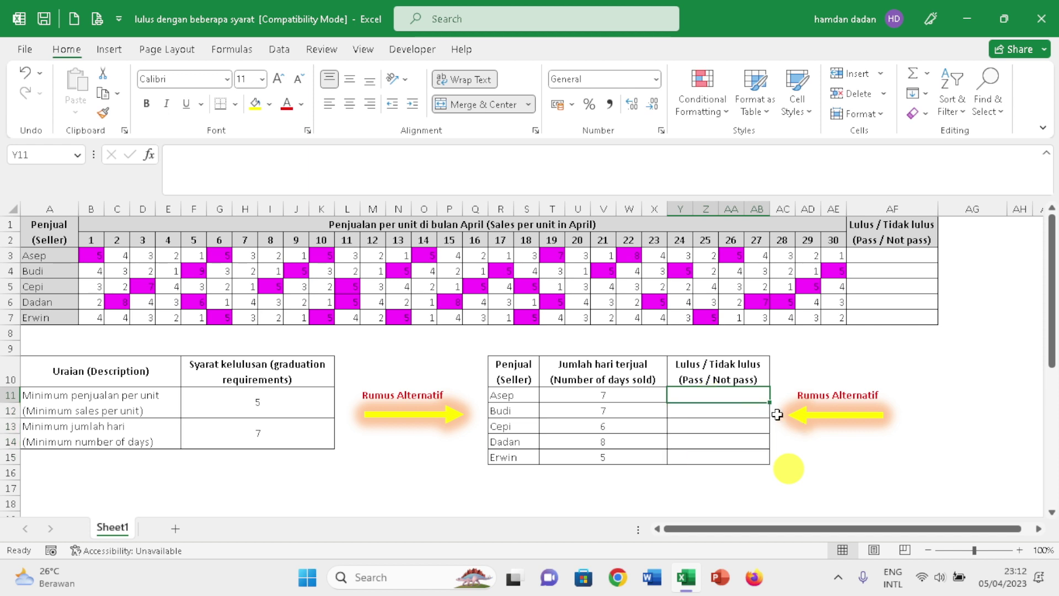
type("=i")
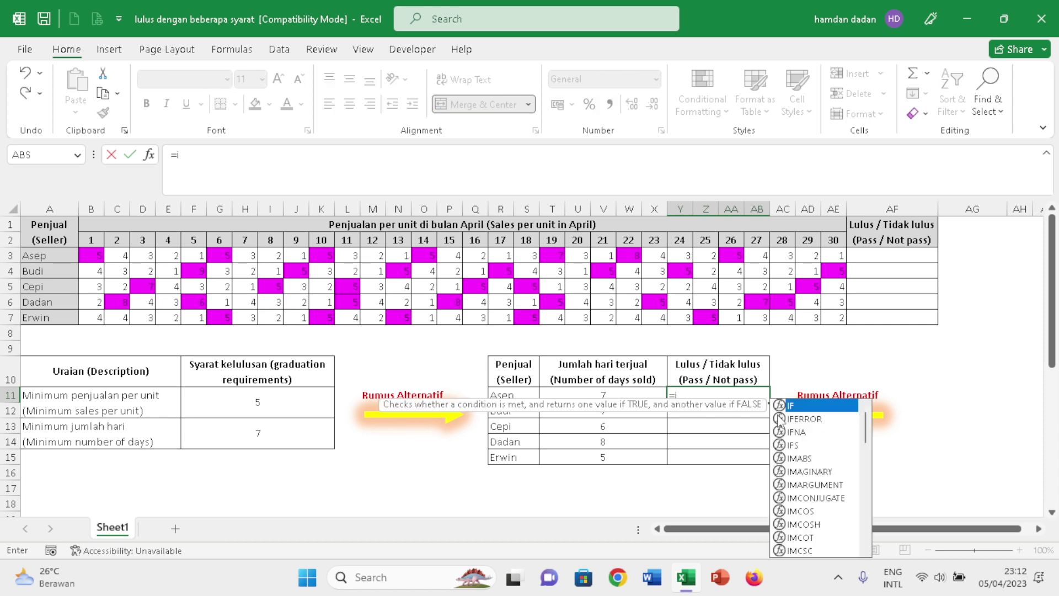
type("f(")
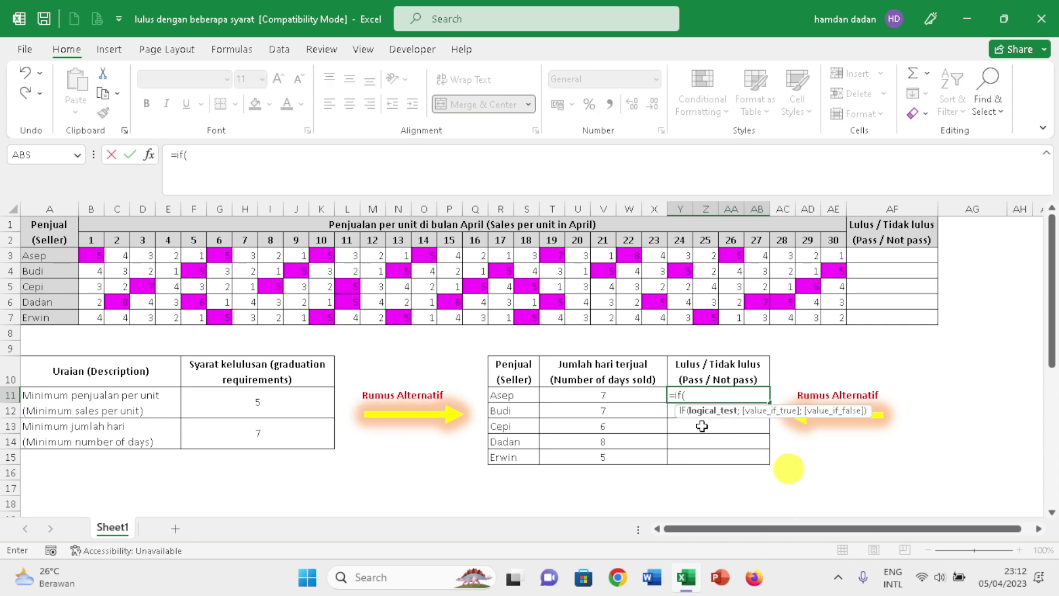
left_click(596, 396)
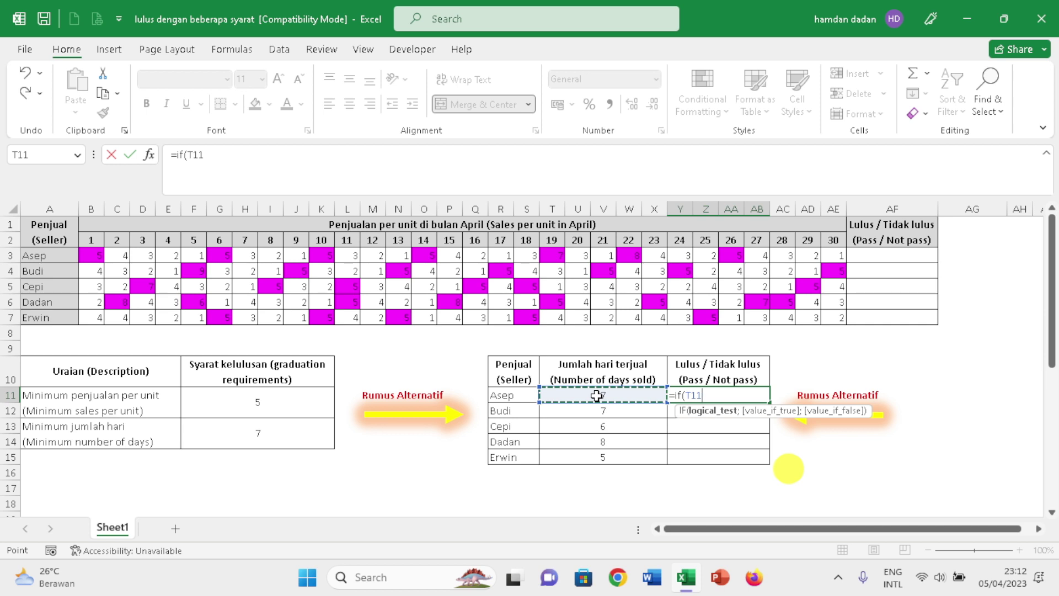
type(">")
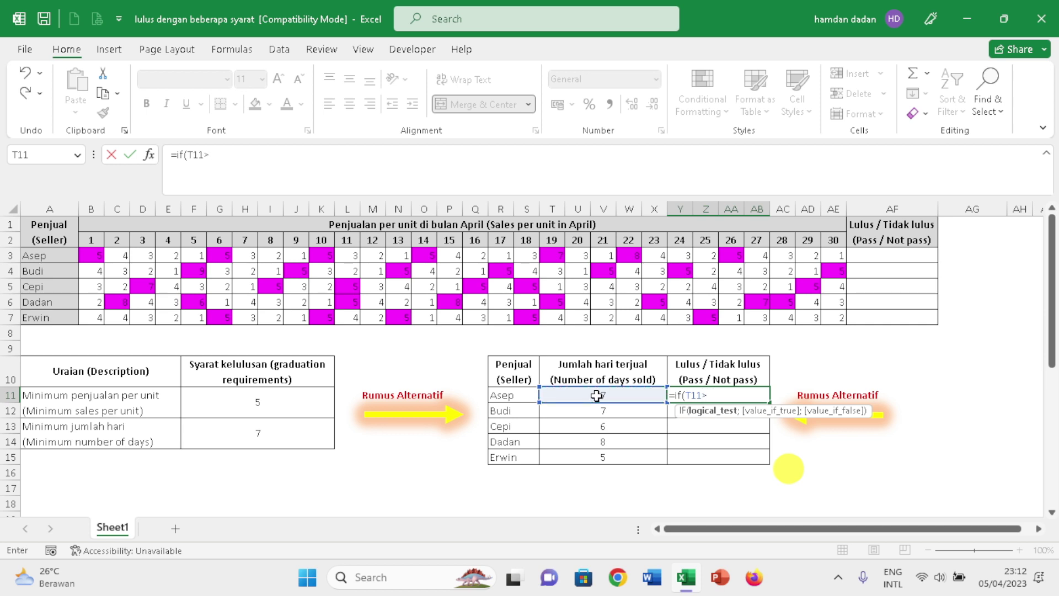
type("=7")
type(";")
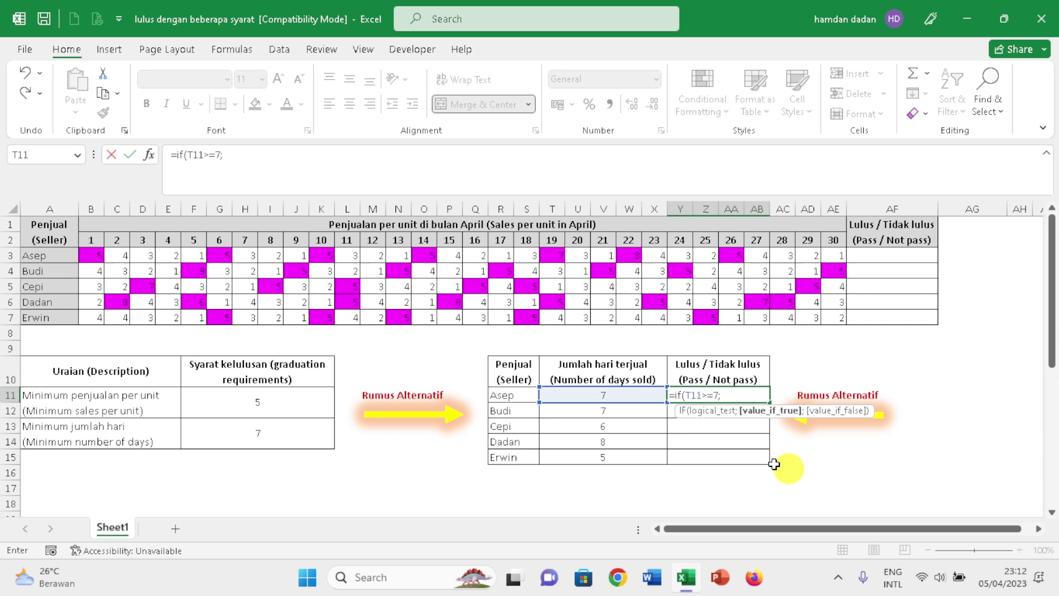
type("\"Lulus (")
type("Pass")
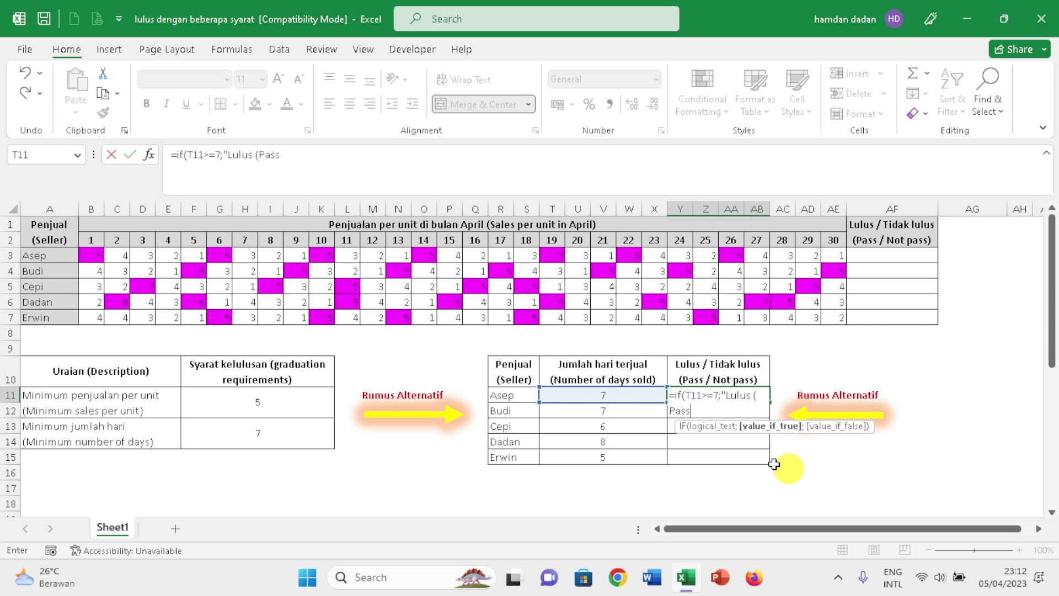
type(")")
type("\";")
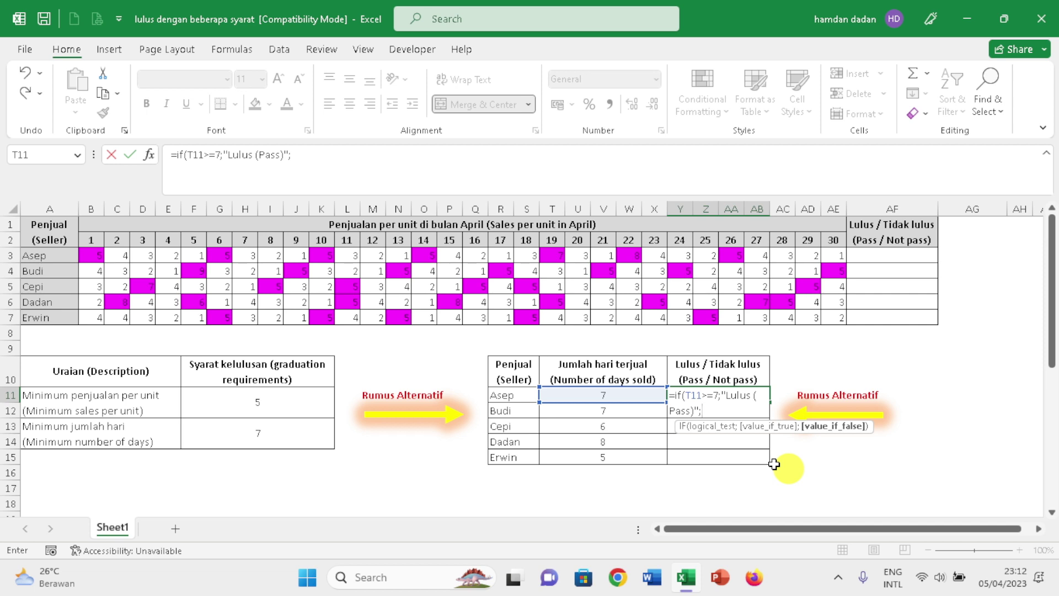
type("\"Tidak Lulus")
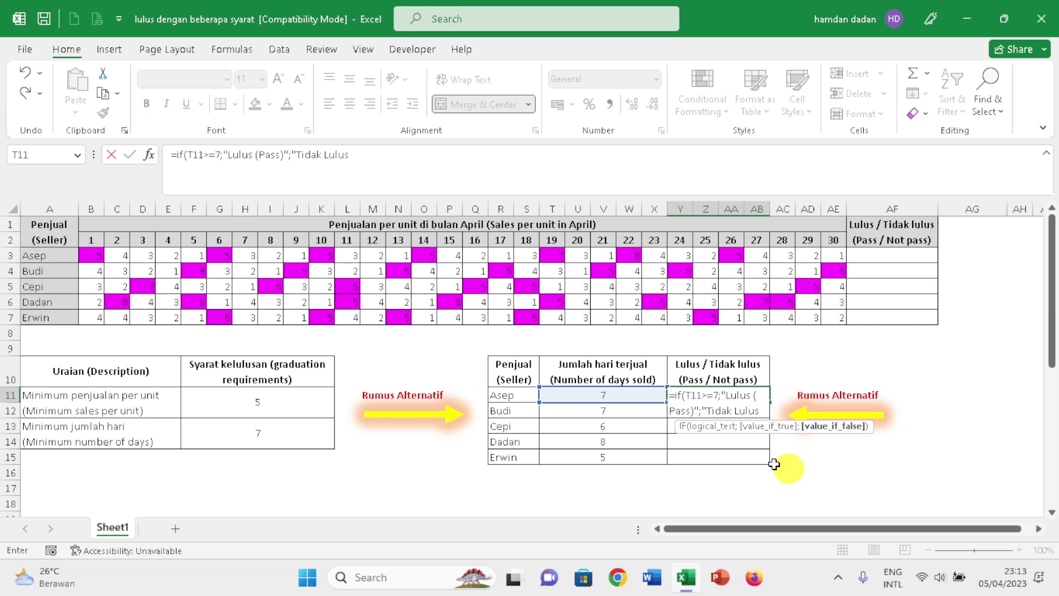
type(" (")
type("Not P")
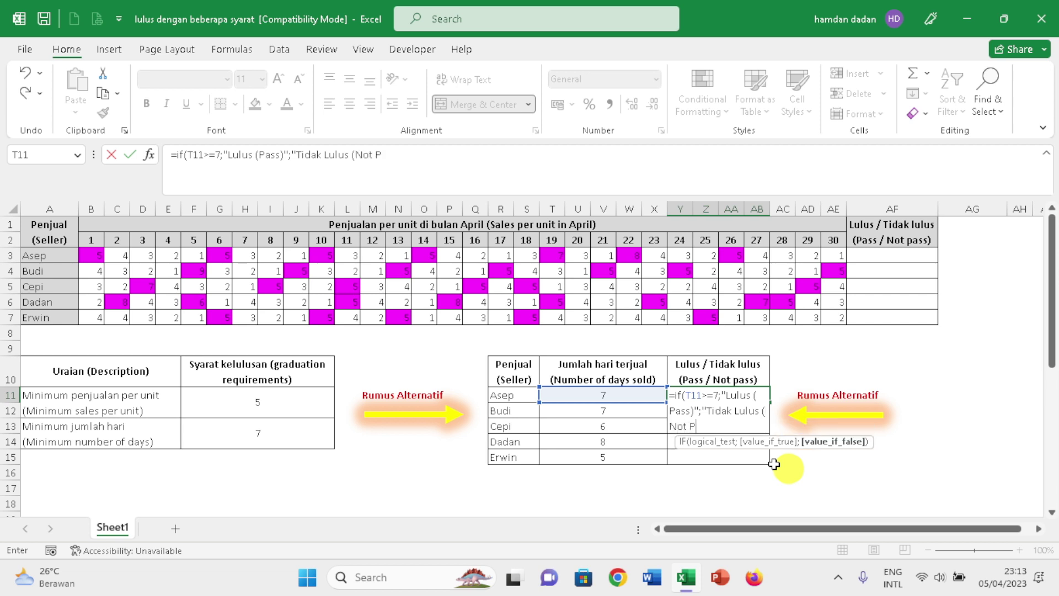
key("BackSpace")
type("pass")
key("BackSpace")
type(")")
type("\")")
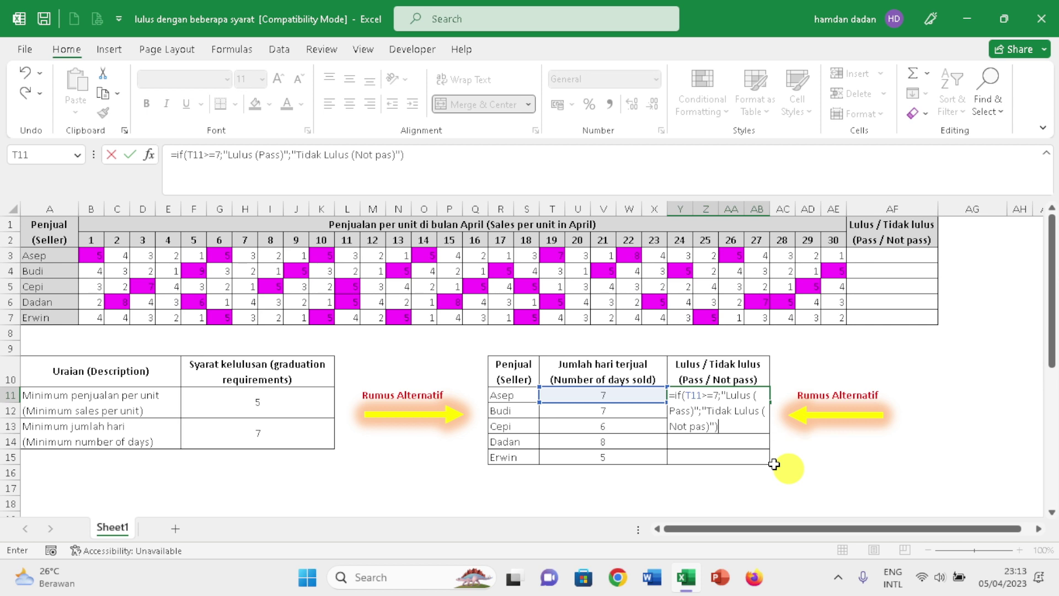
key("ctrl+Return")
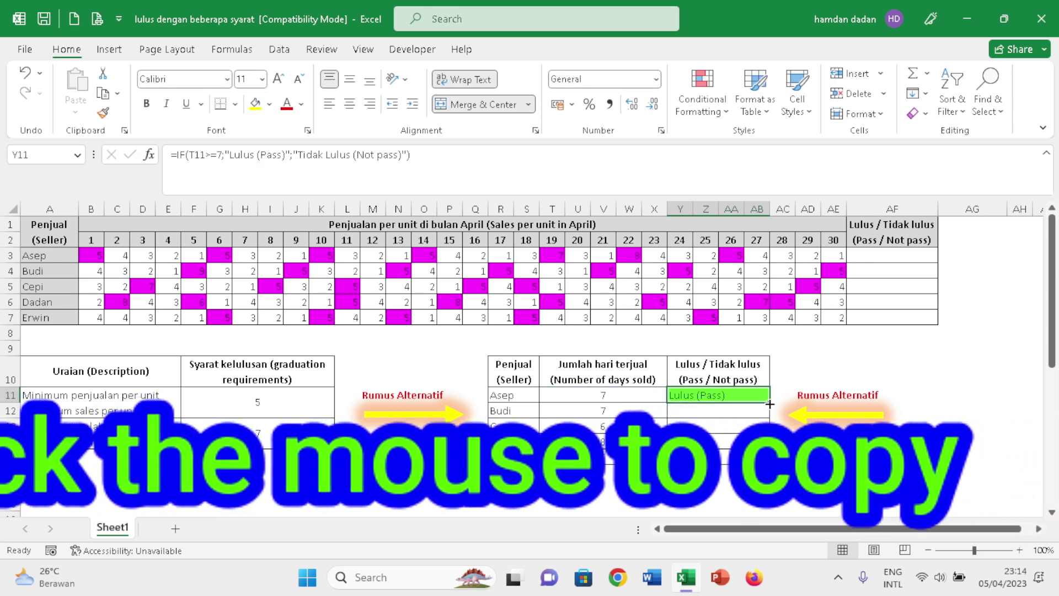
Copy the Y11 IF formula down through Y15 and check Y13
double_click(770, 405)
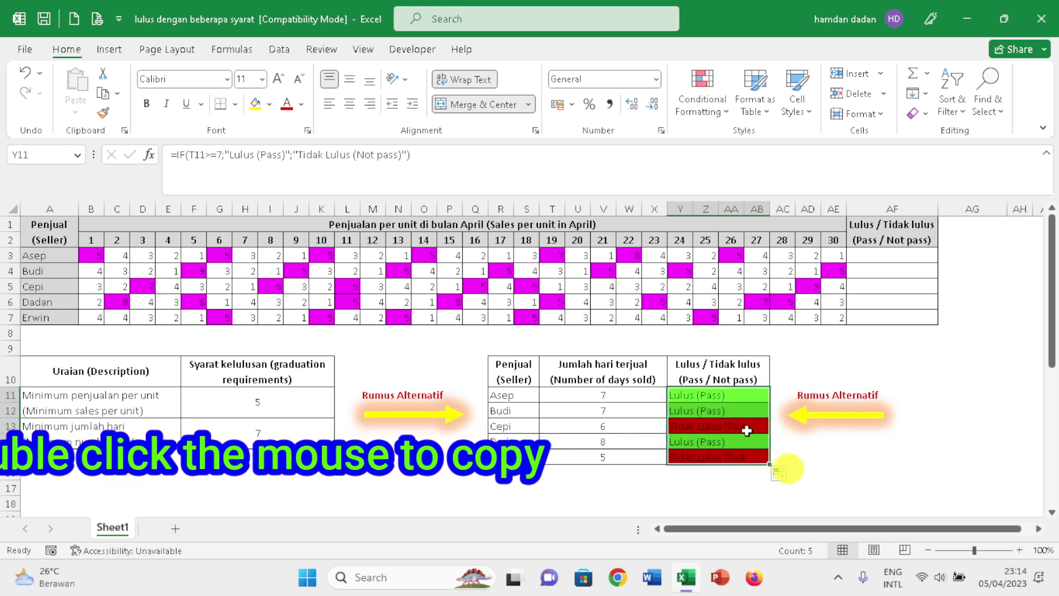
left_click(748, 395)
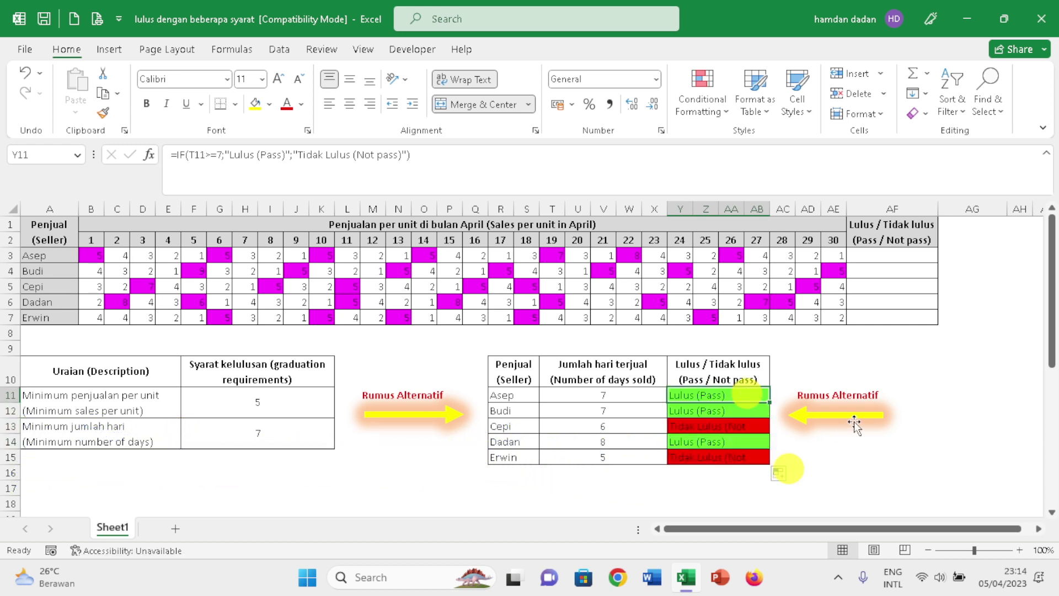
left_click(749, 426)
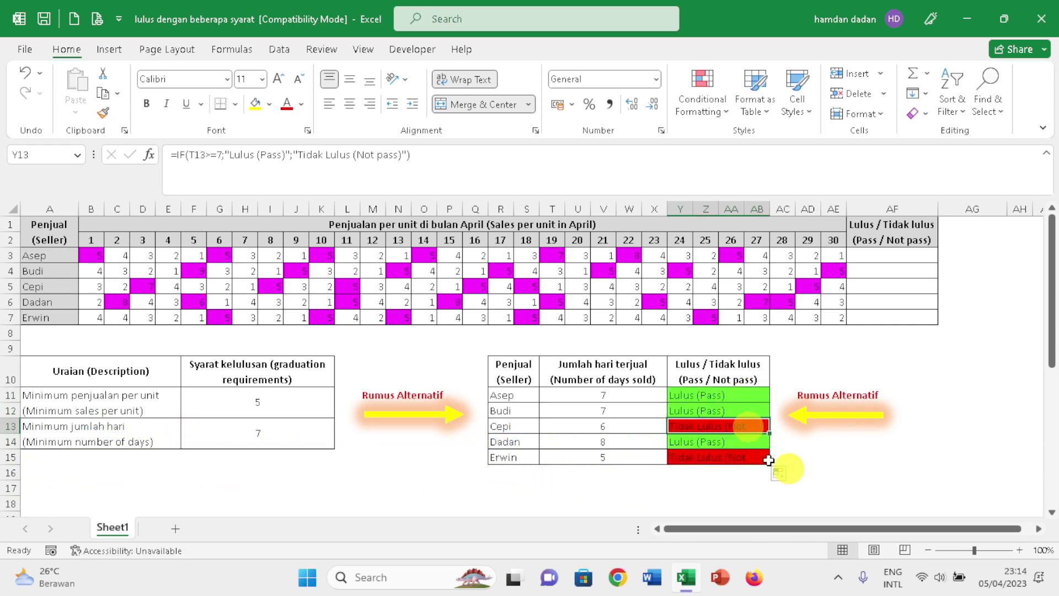
Set the pass/not-pass result cells to font size 10
left_click_drag(692, 400, 703, 457)
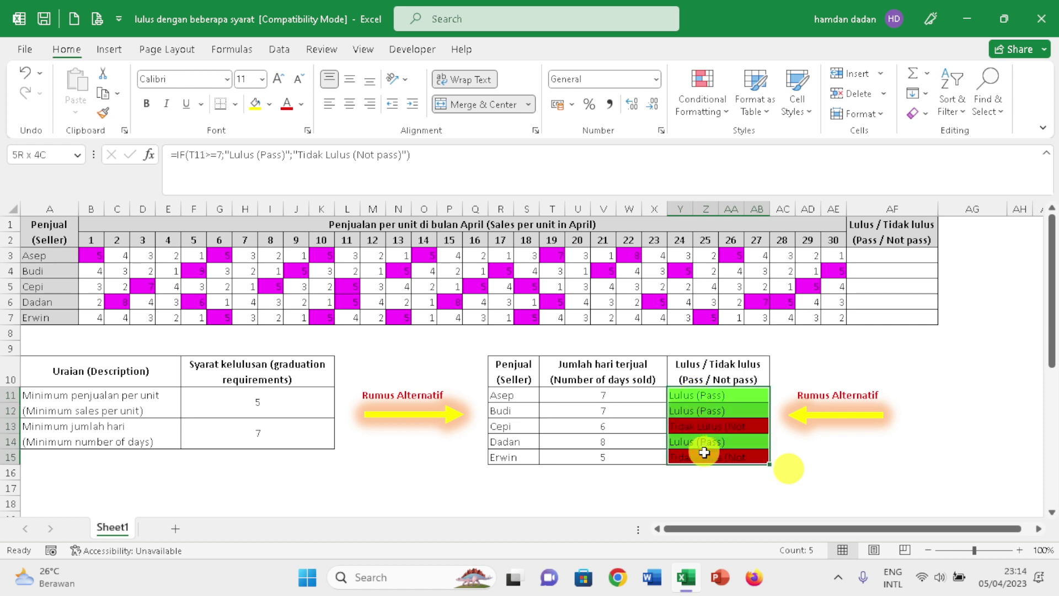
left_click(262, 79)
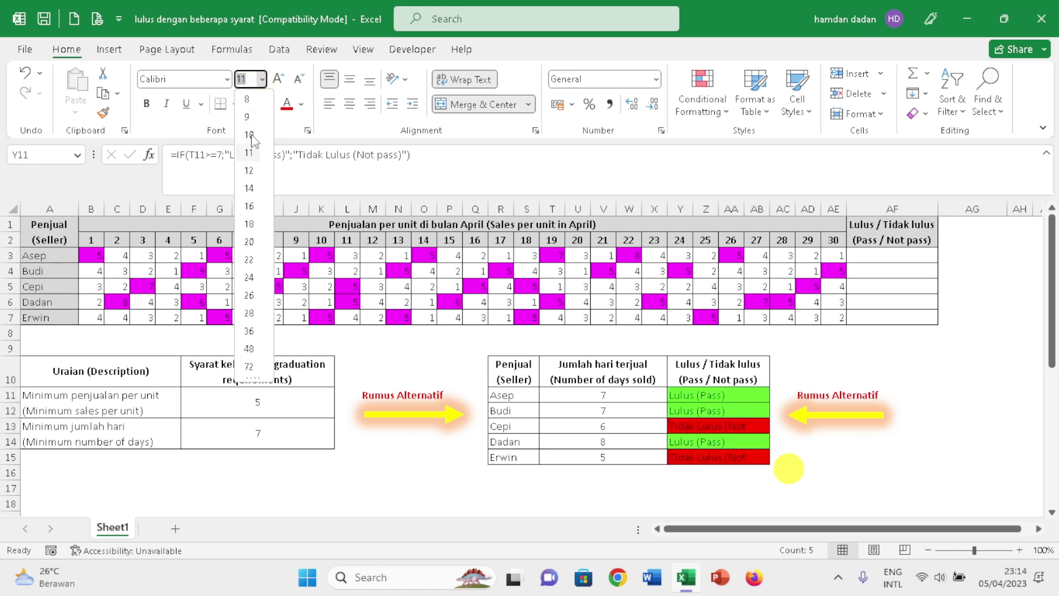
left_click(251, 136)
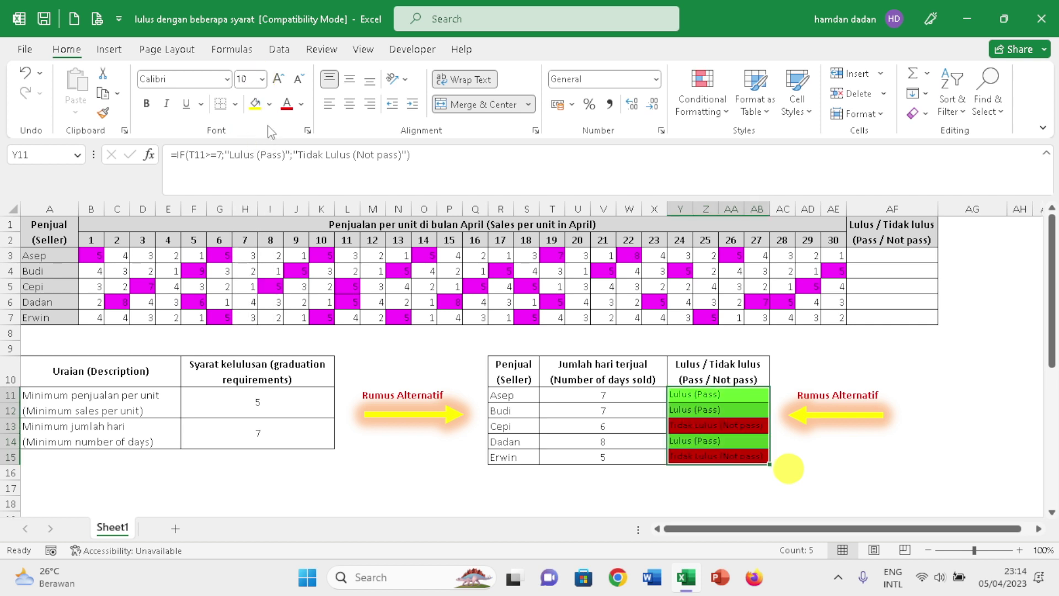
left_click(832, 457)
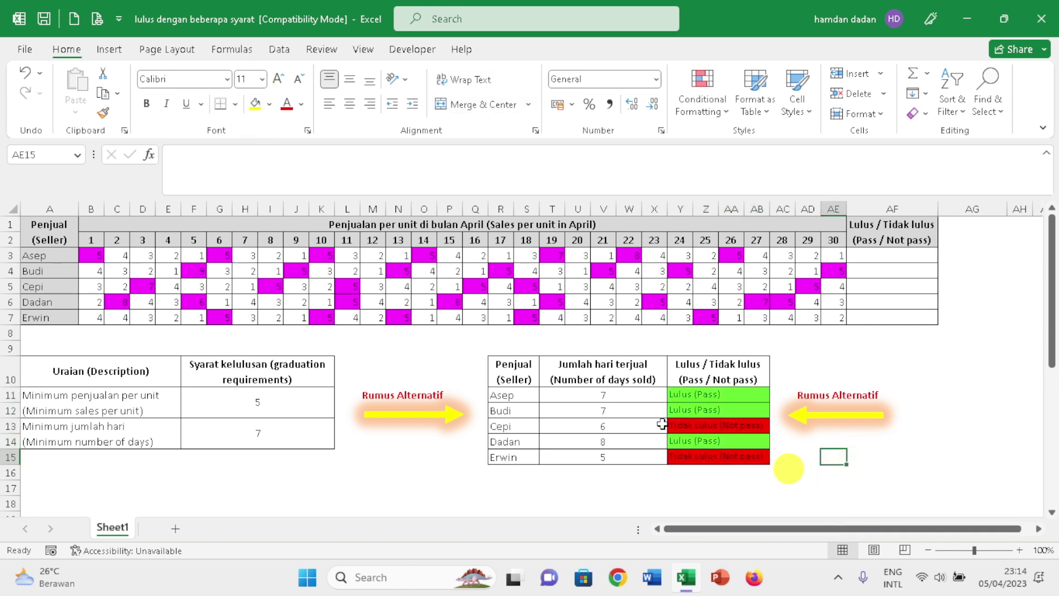
left_click(667, 496)
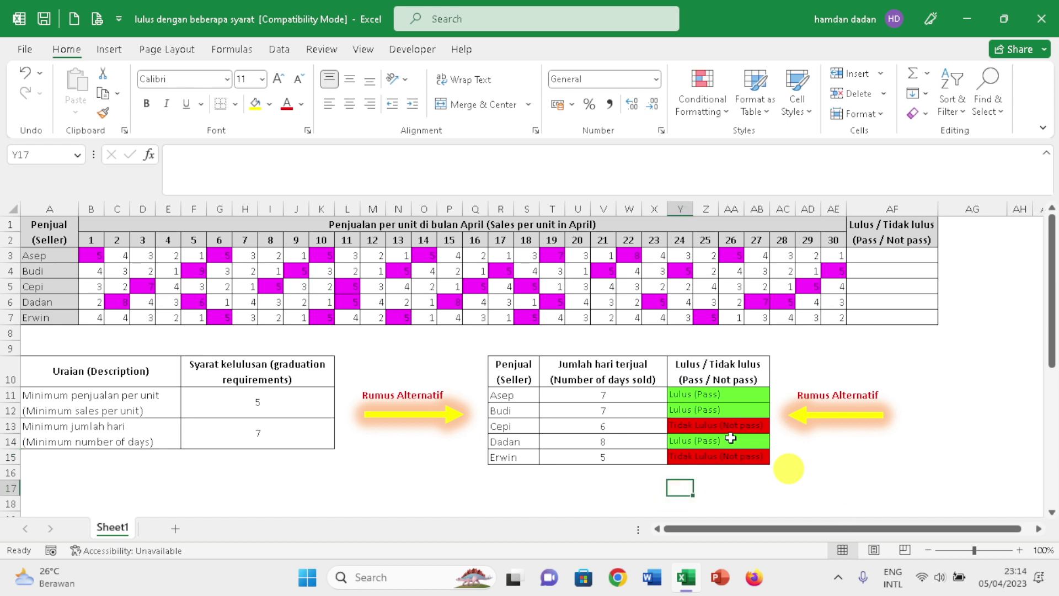
Review the COUNTIF and IF formulas in T11, Y13, T13 and T15
left_click(610, 395)
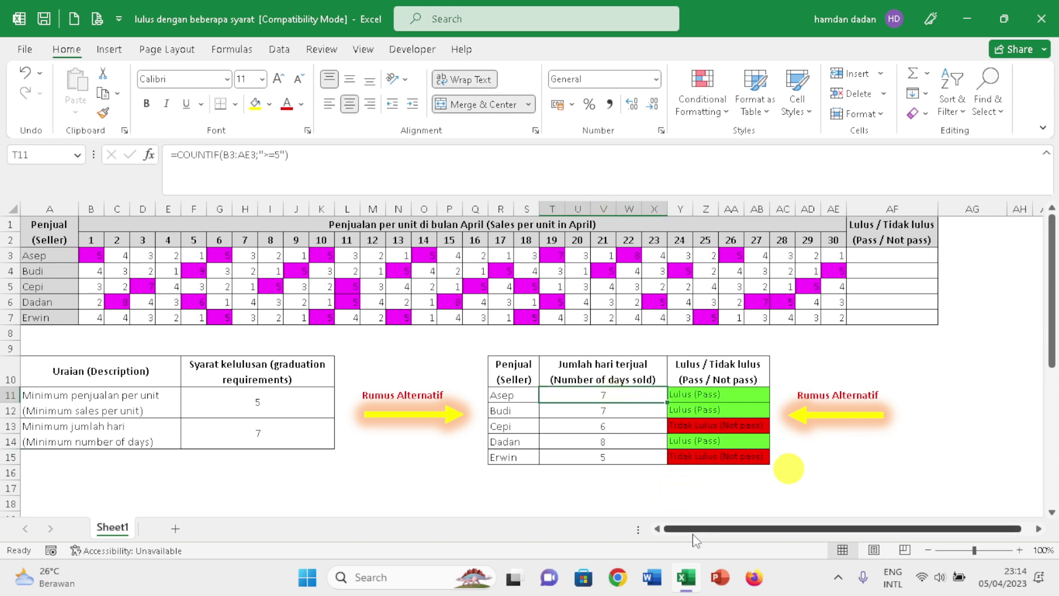
left_click(720, 427)
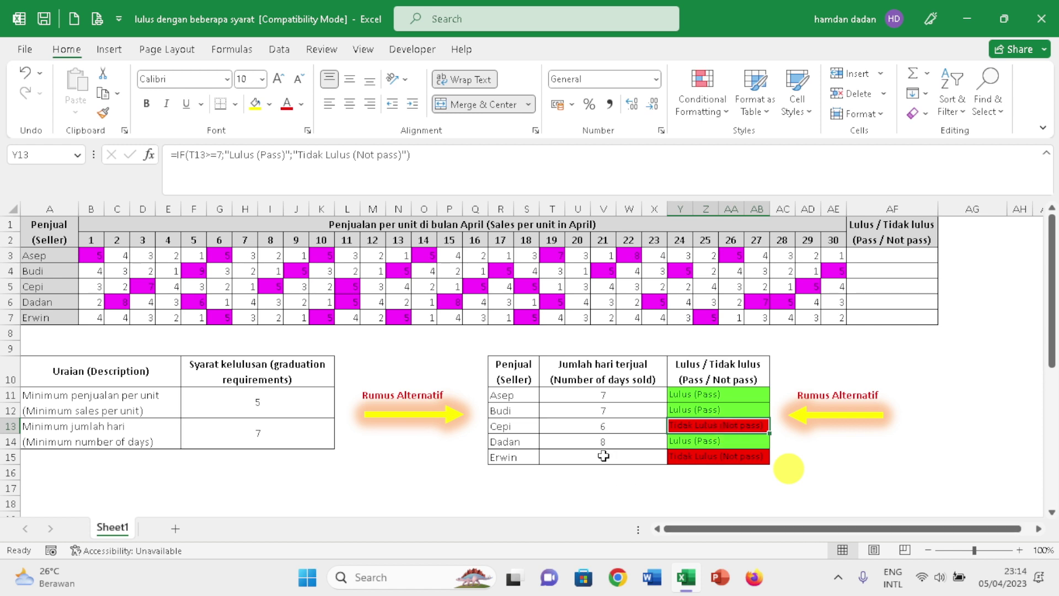
left_click(603, 427)
left_click(605, 456)
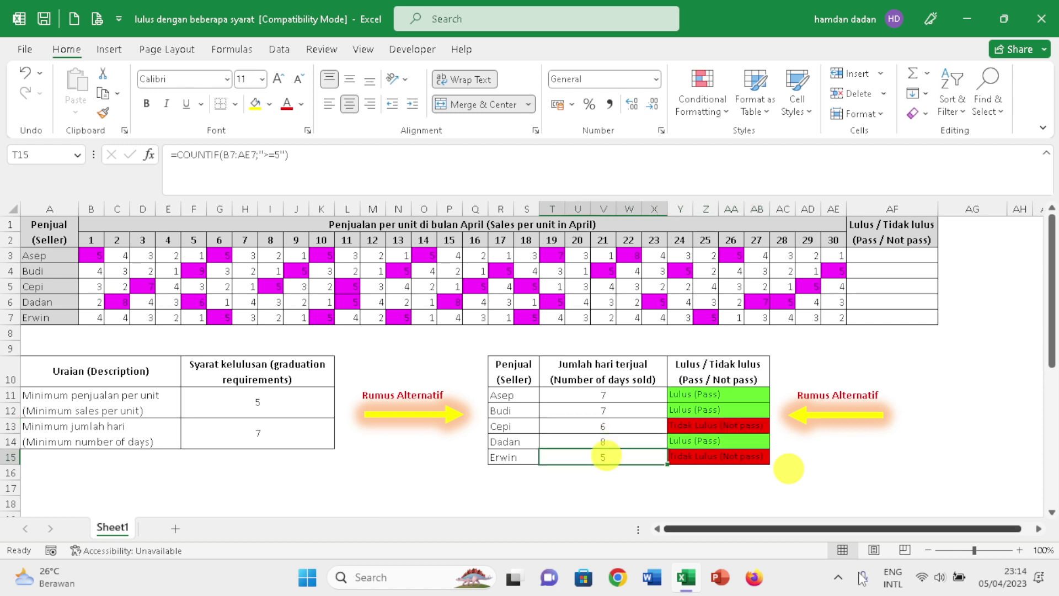
scroll(907, 433, "right", 2)
left_click(910, 428)
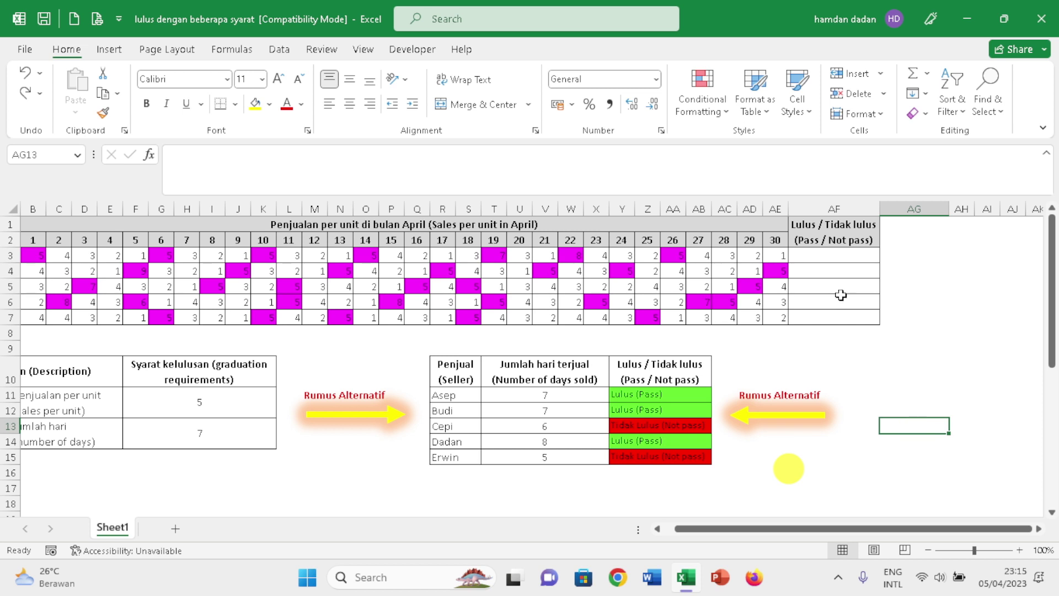
Widen column AF to fit its Pass / Not pass header, then select AF3:AF7
left_click(844, 259)
left_click_drag(880, 209, 952, 209)
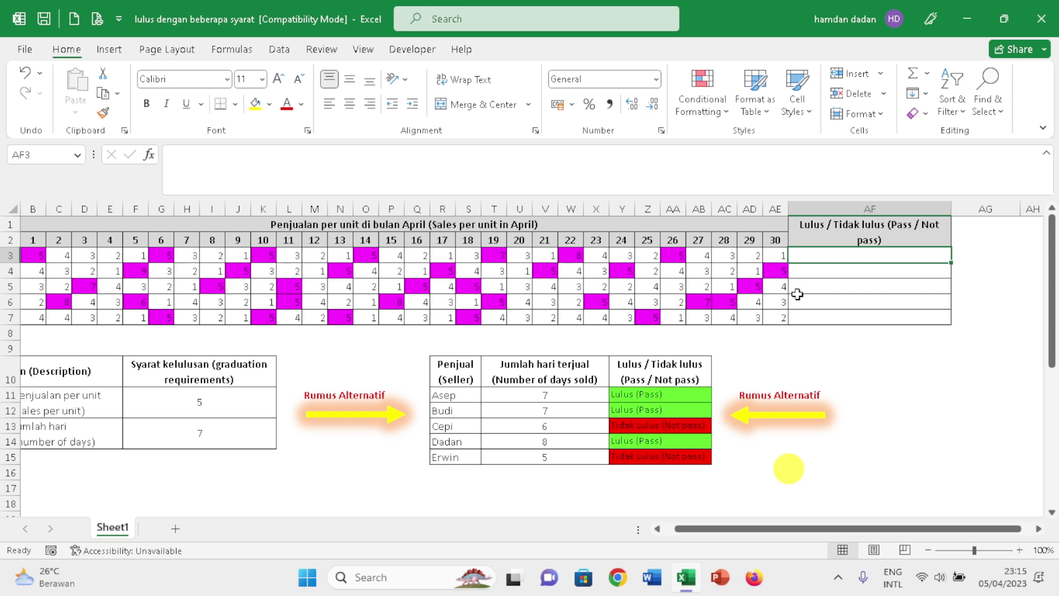
left_click_drag(846, 258, 854, 315)
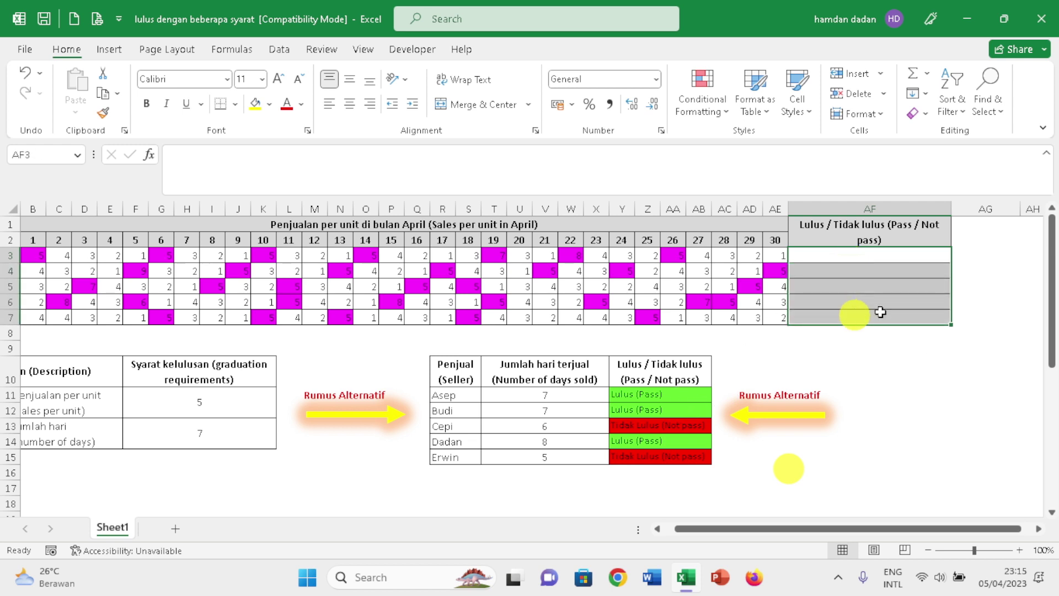
Start a new rule for AF3:AF7 matching specific text containing 'Lulus (Pass)'
left_click(729, 111)
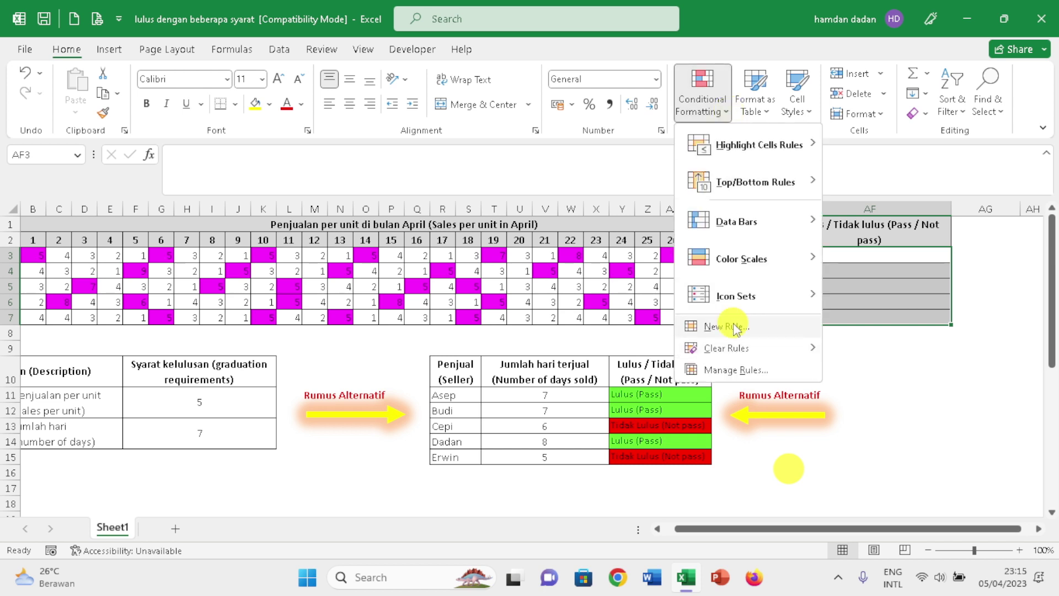
left_click(734, 326)
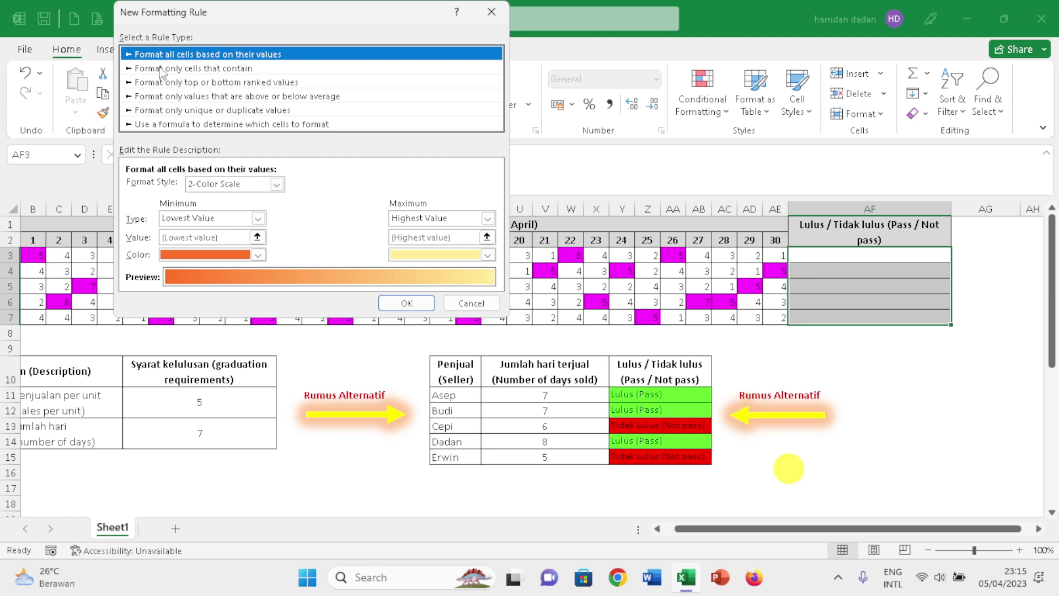
left_click(161, 69)
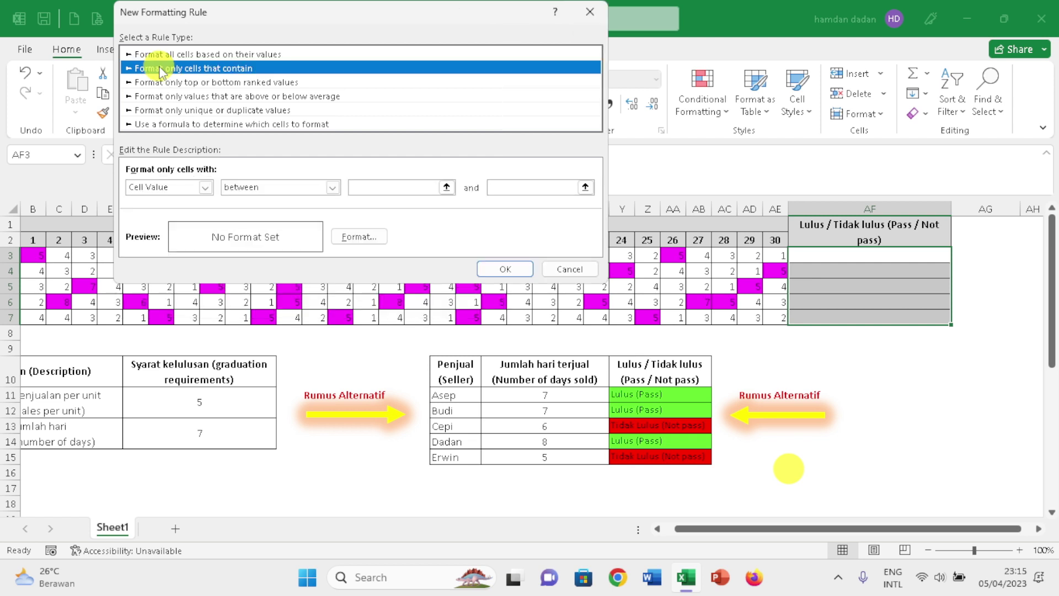
left_click(206, 188)
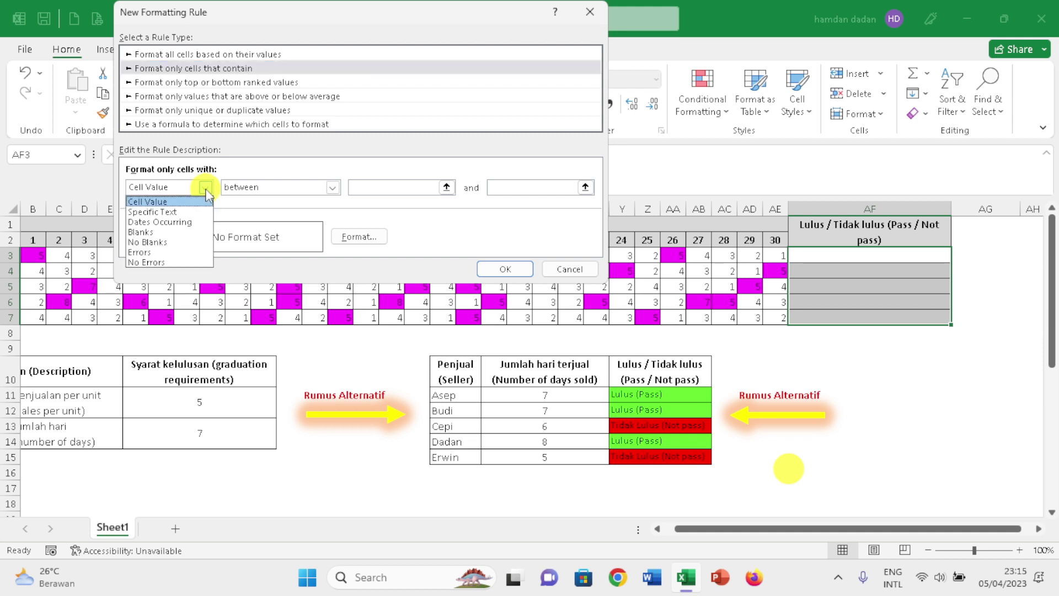
left_click(183, 212)
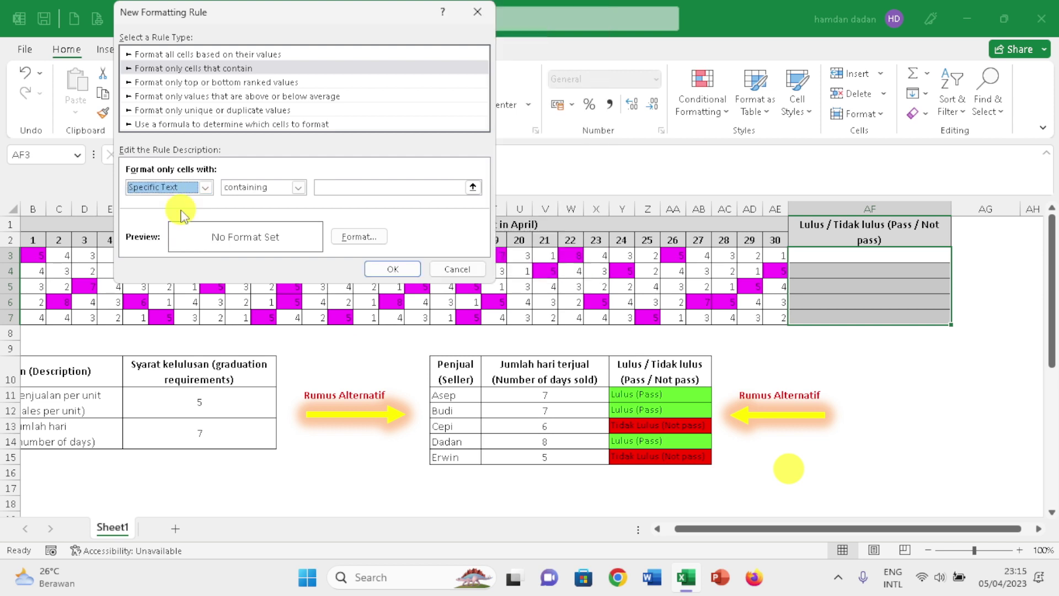
left_click(362, 190)
type("Lulus (Pass")
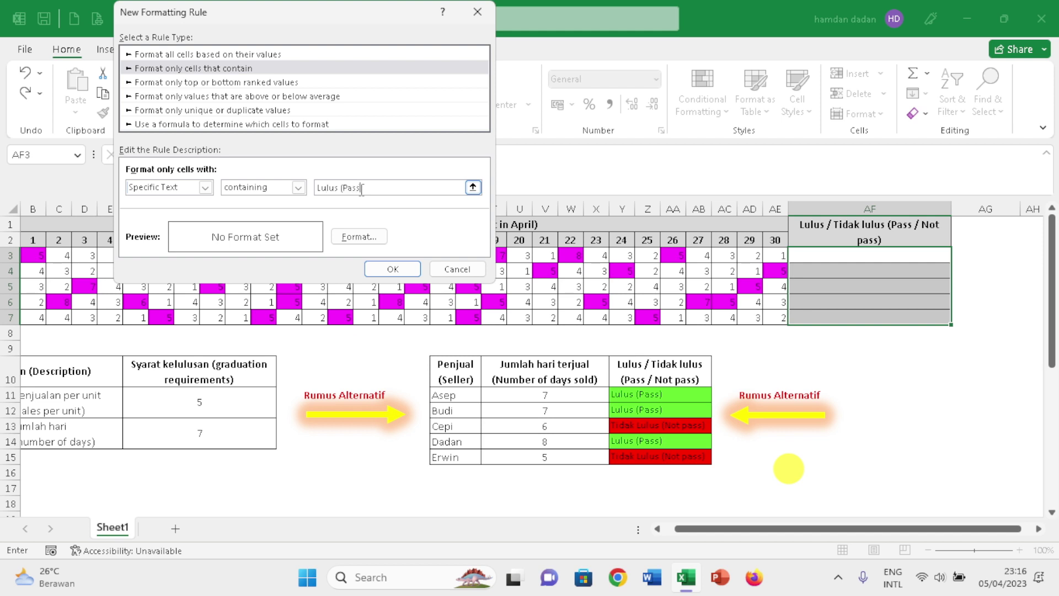
type(")")
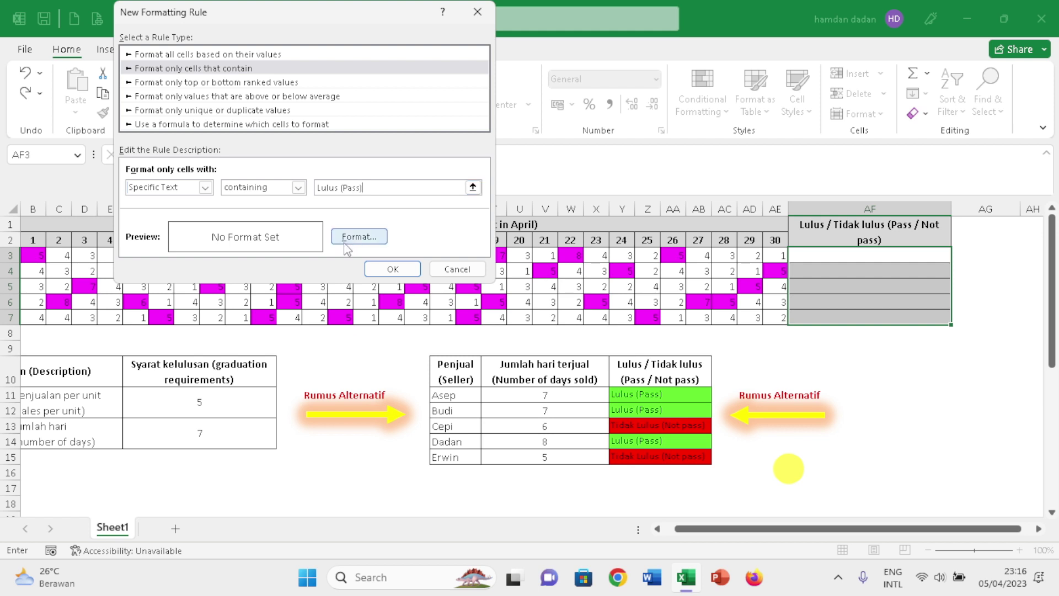
Give the Lulus (Pass) rule a light green fill from More Colors and save the rule
left_click(358, 239)
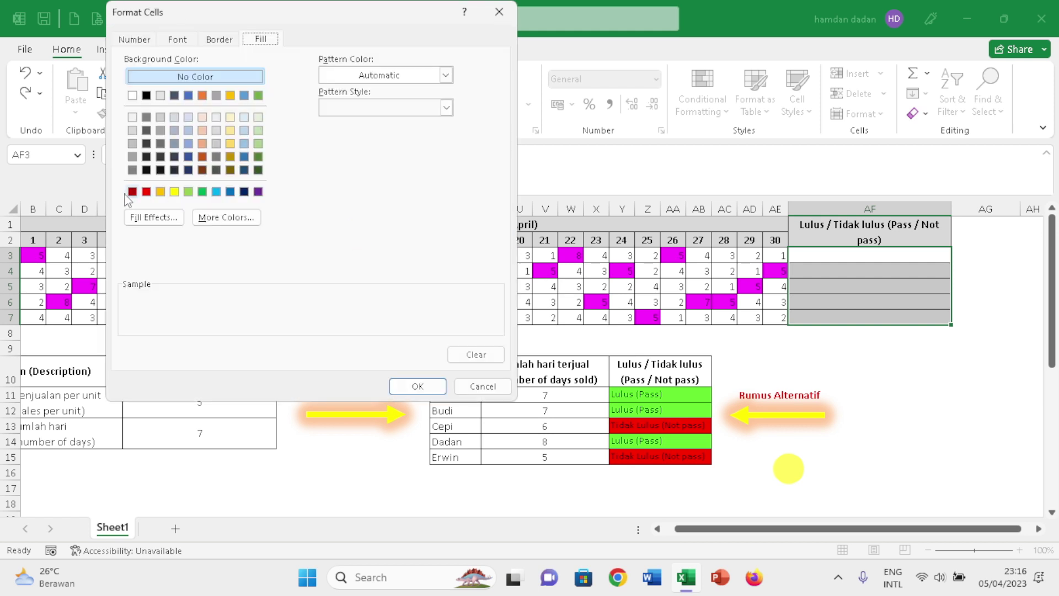
left_click(219, 221)
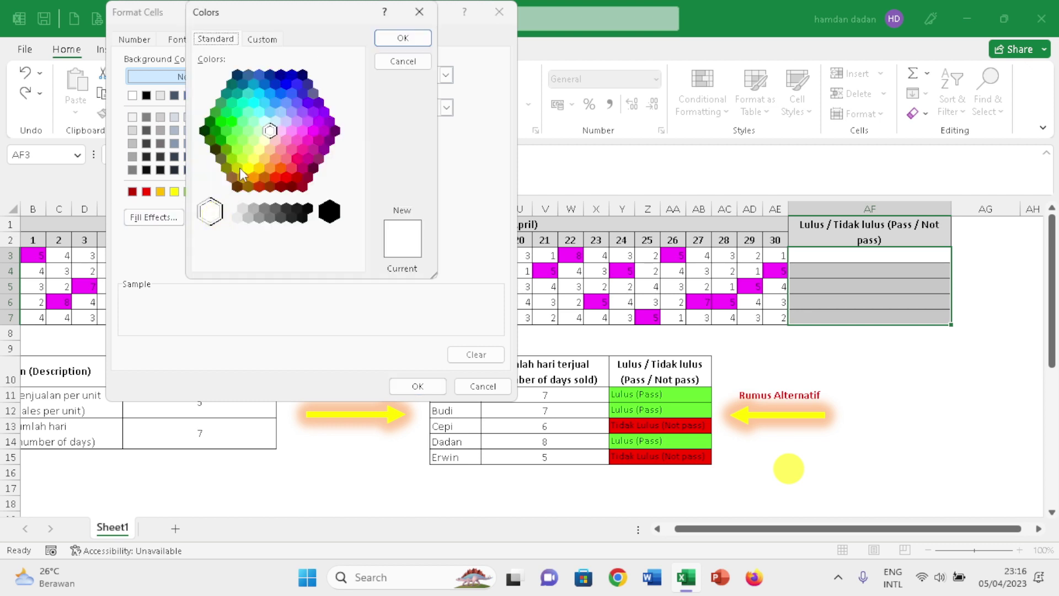
left_click(232, 140)
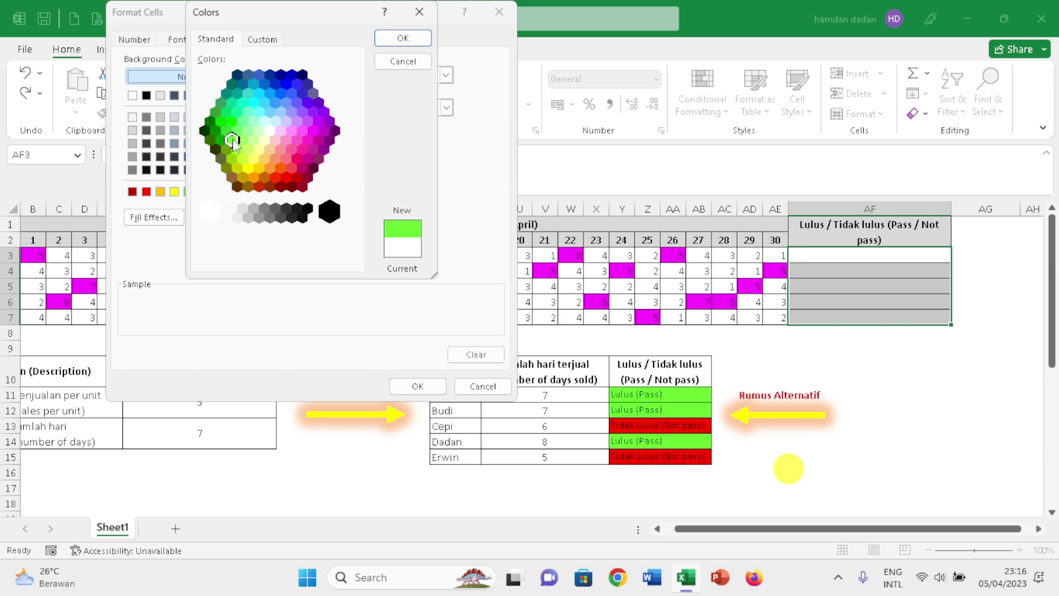
left_click(395, 40)
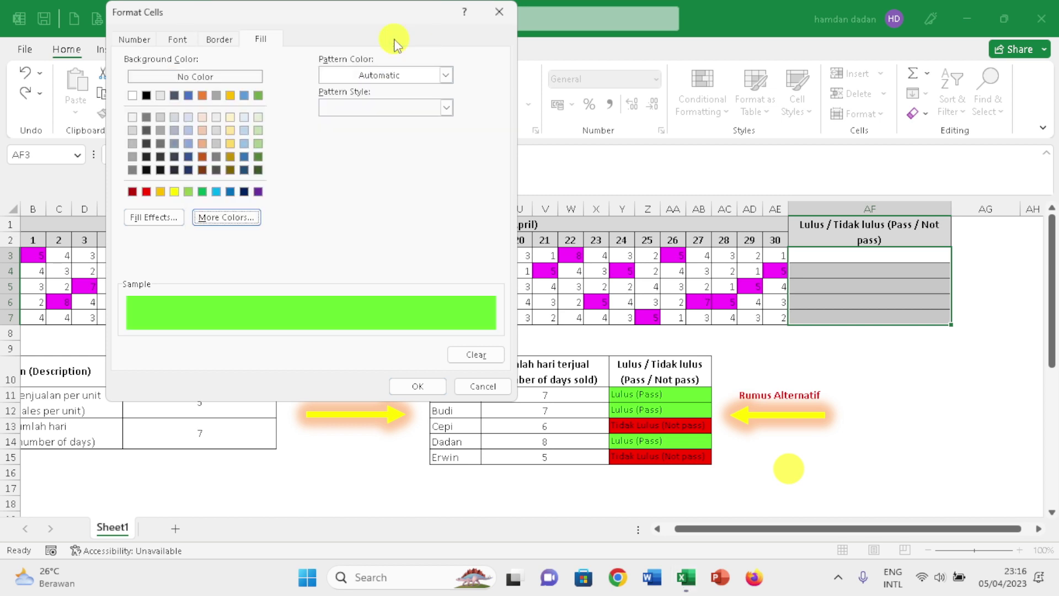
left_click(418, 386)
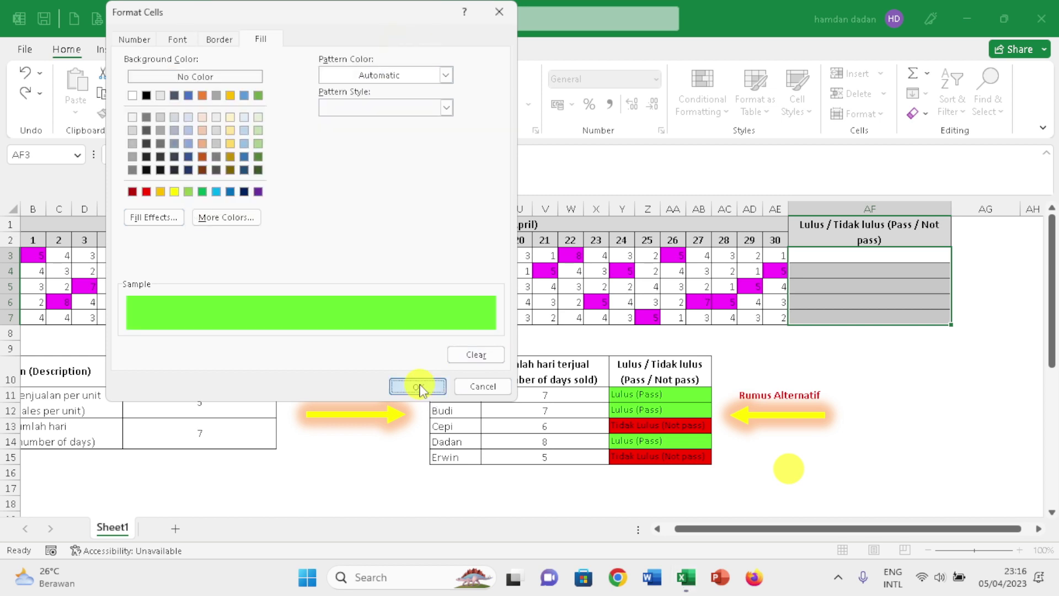
left_click(381, 269)
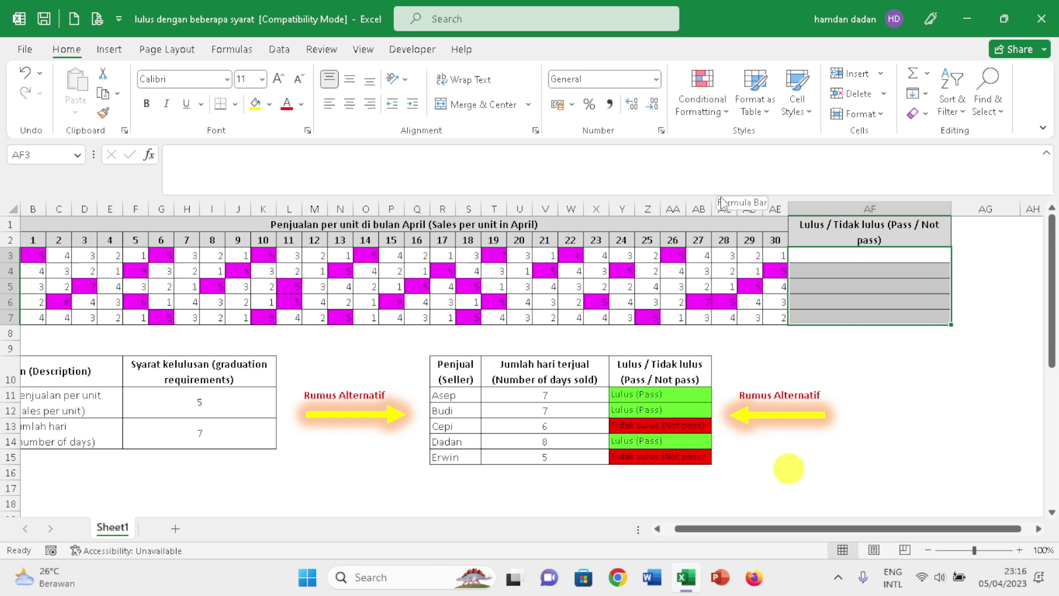
In the Rules Manager, add a rule for cells with specific text containing 'Tidak Lulus (Not pass)'
left_click(727, 114)
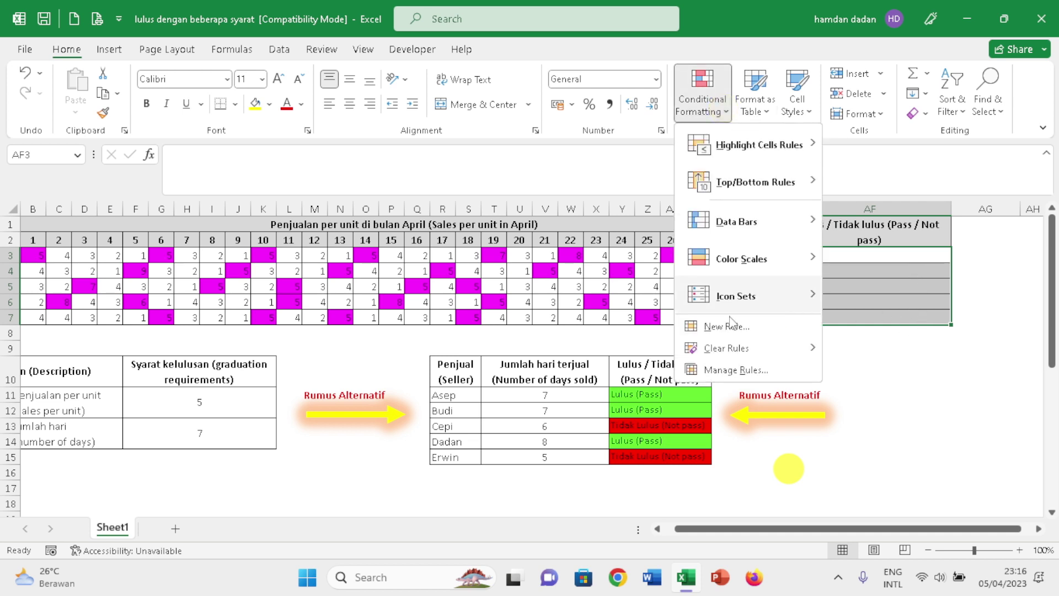
left_click(737, 369)
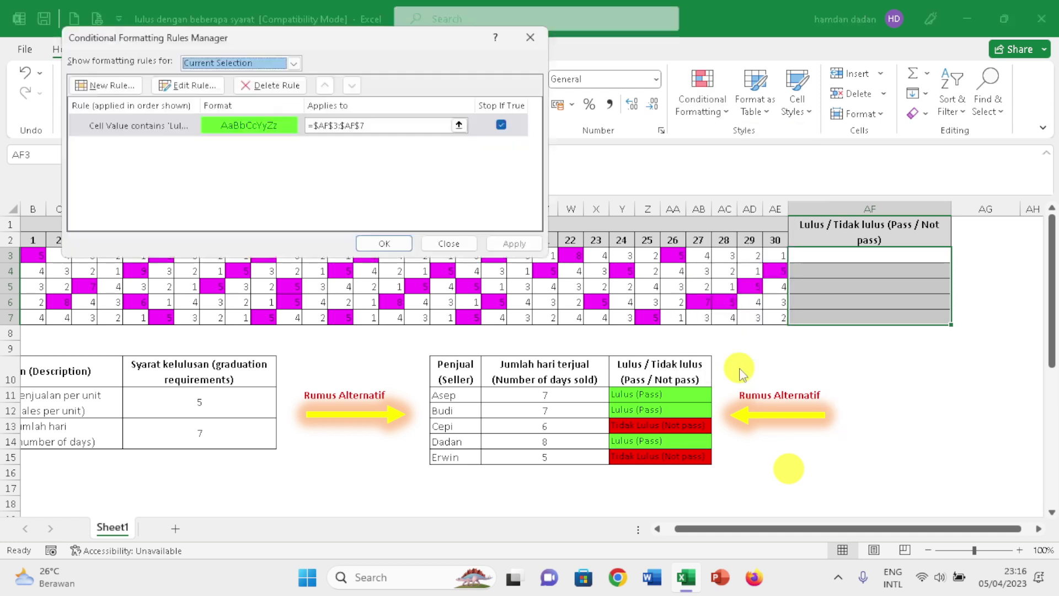
left_click(98, 88)
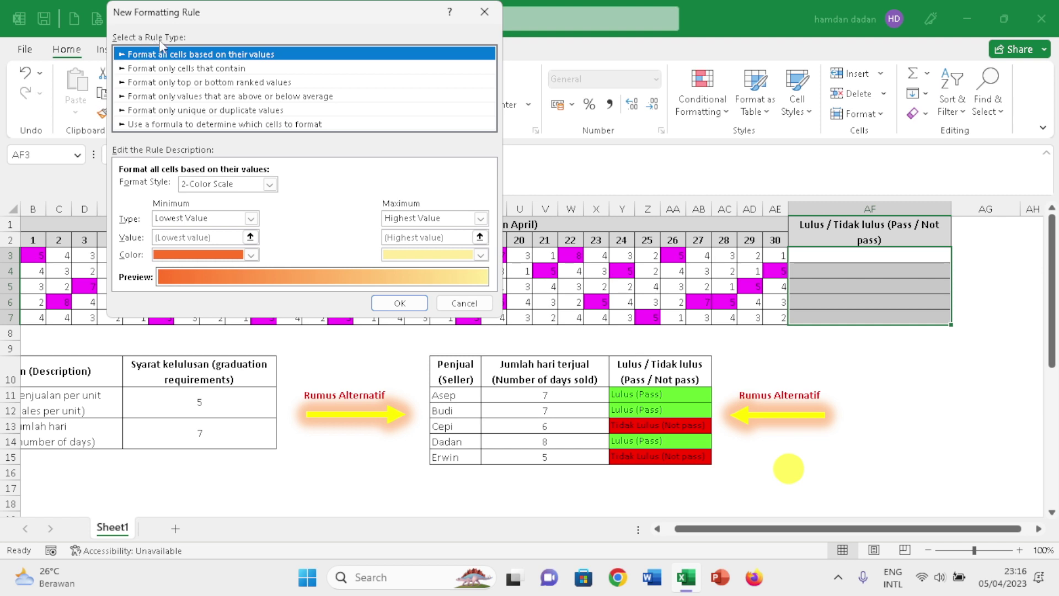
left_click(159, 69)
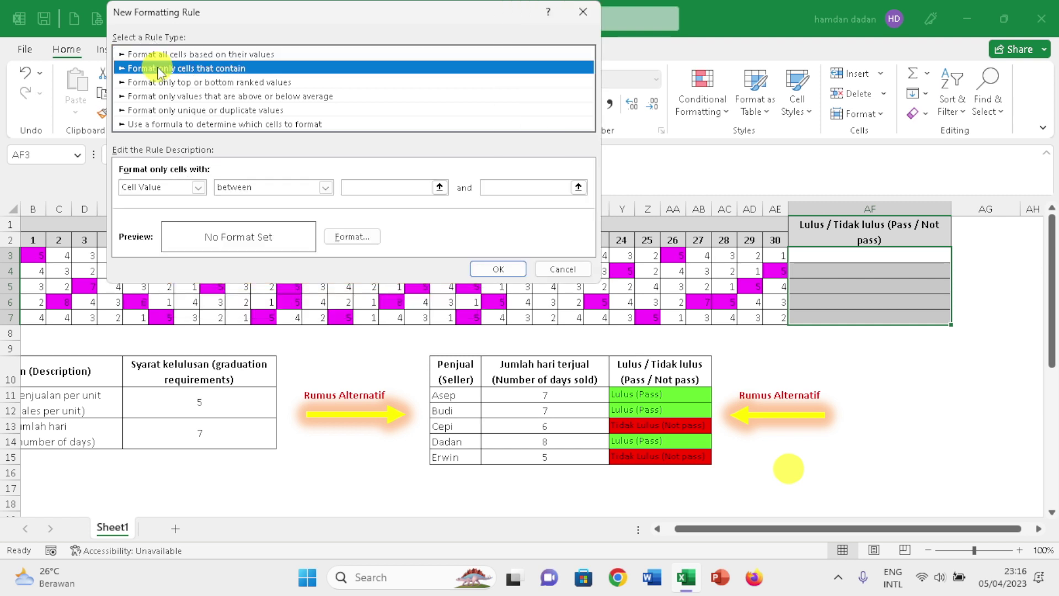
left_click(180, 187)
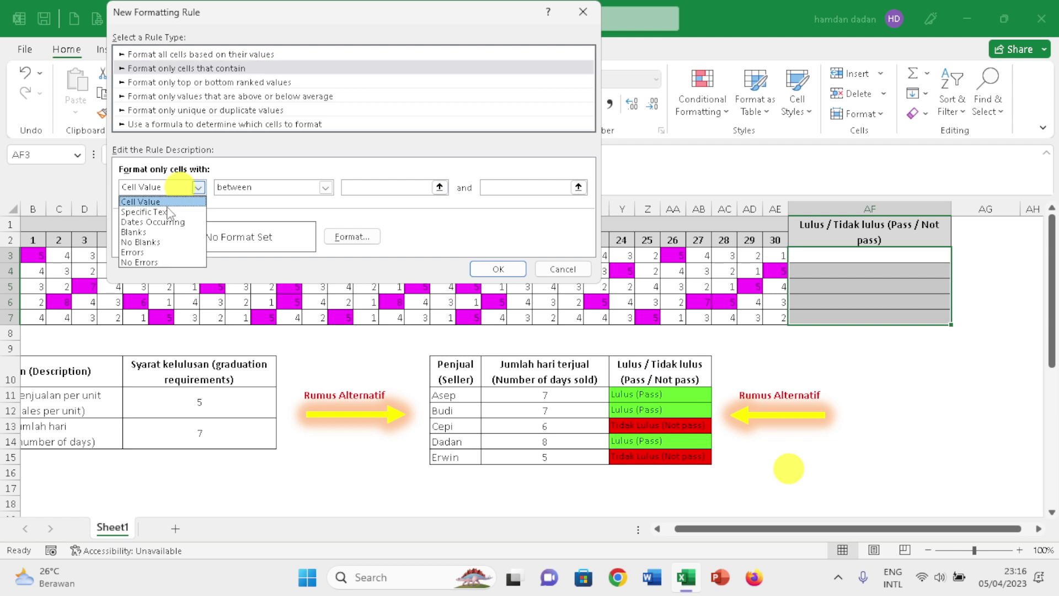
left_click(167, 211)
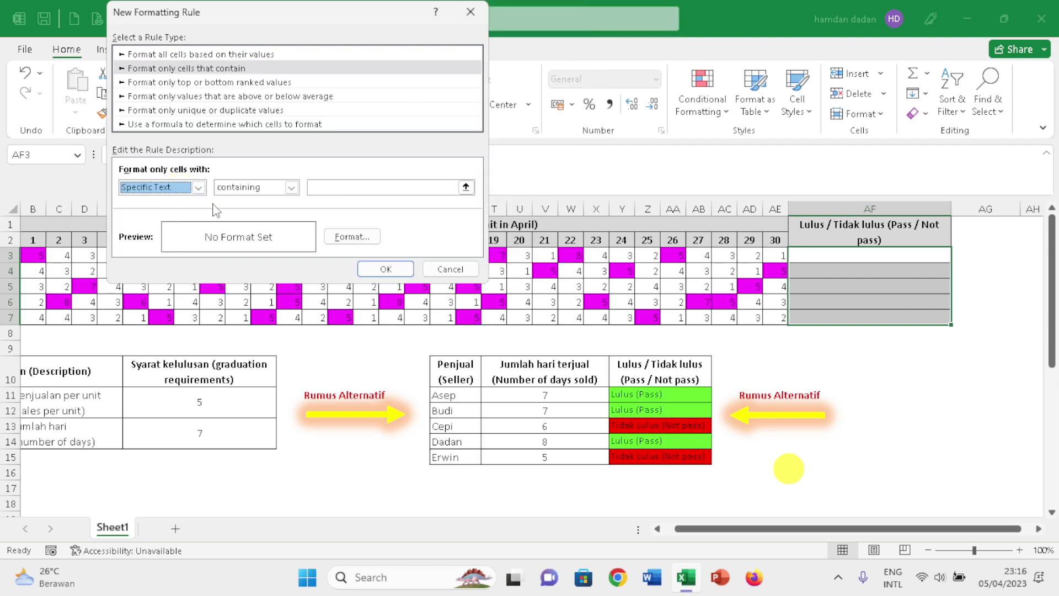
left_click(327, 185)
type("Tidak Lulus (")
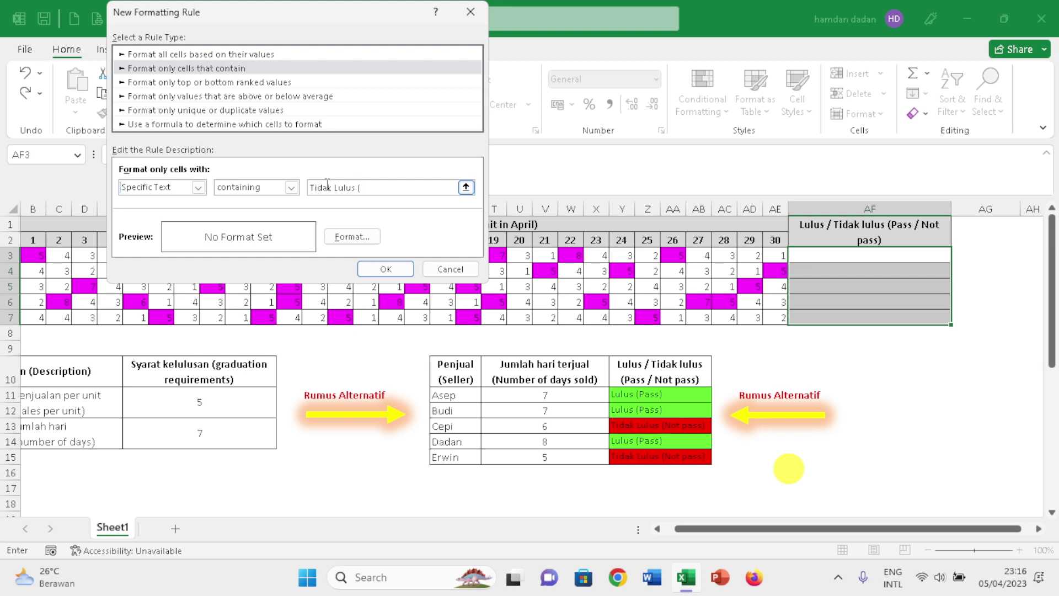
type("Not pass")
Give the Tidak Lulus rule a red fill, then apply it and close the Rules Manager
left_click(362, 245)
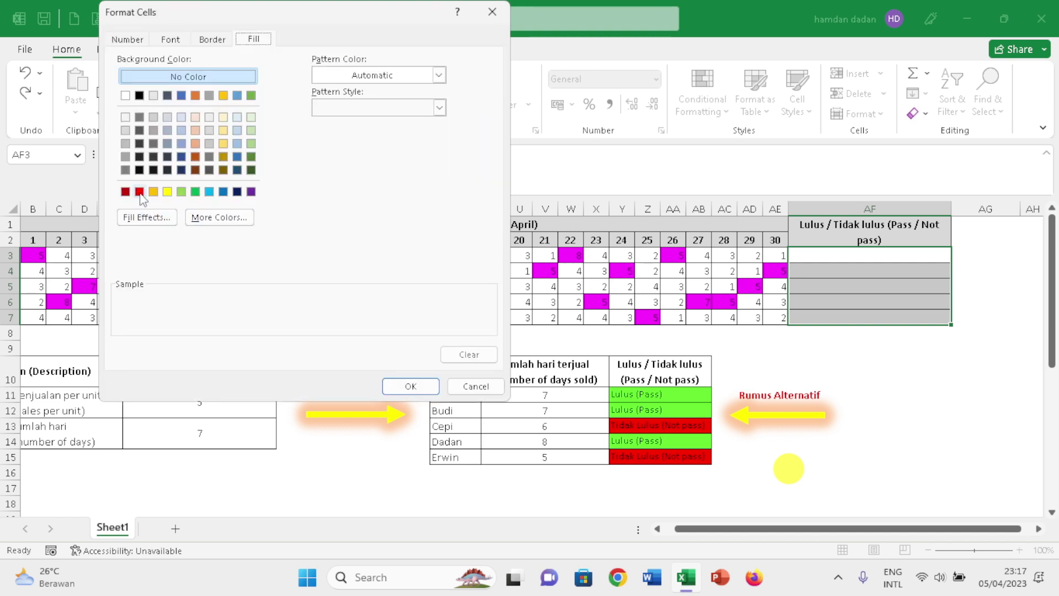
left_click(140, 192)
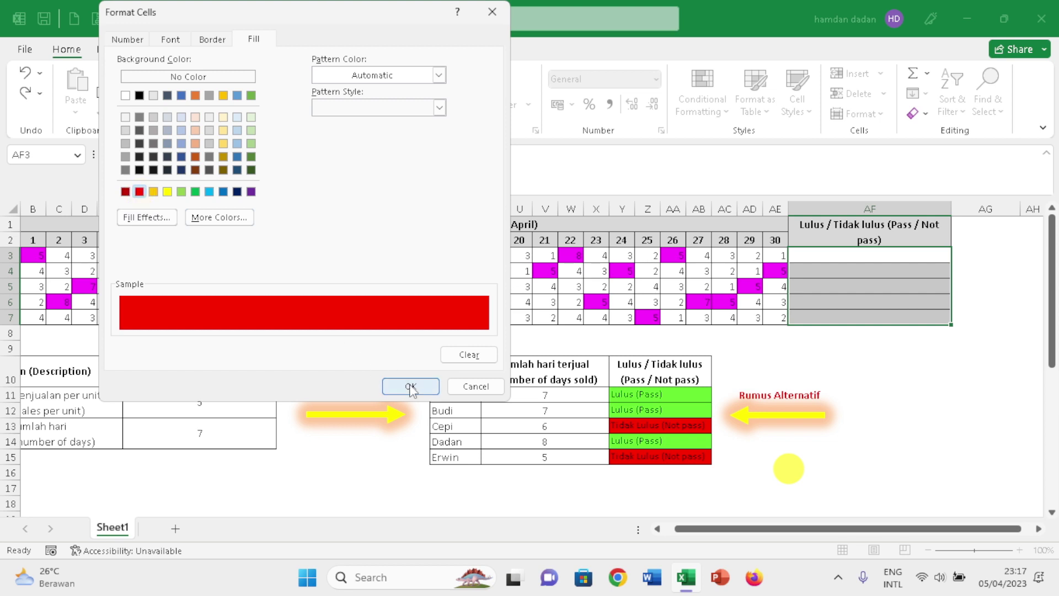
left_click(411, 386)
left_click(386, 269)
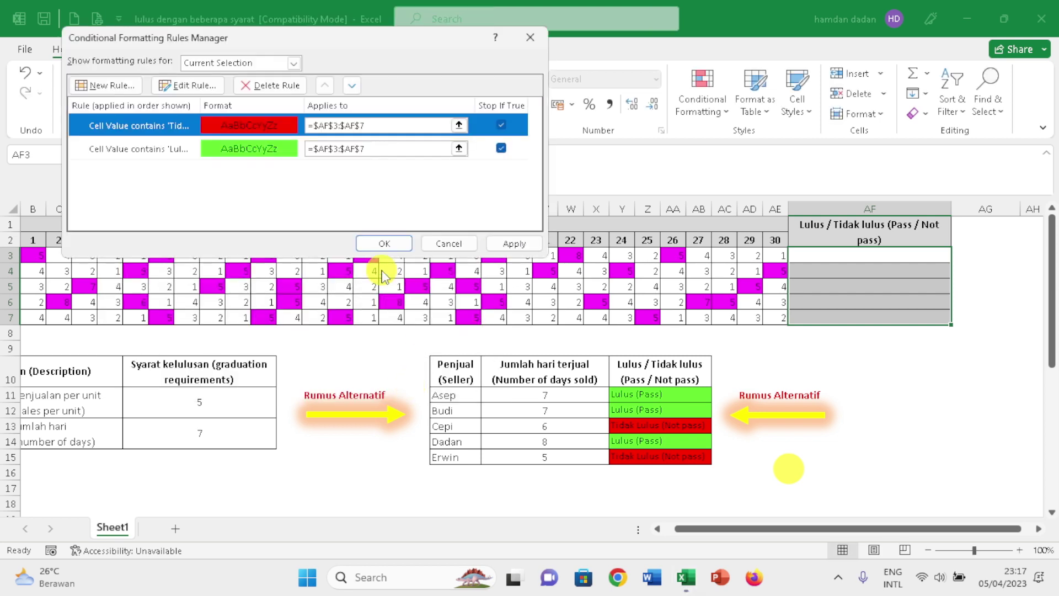
left_click(513, 243)
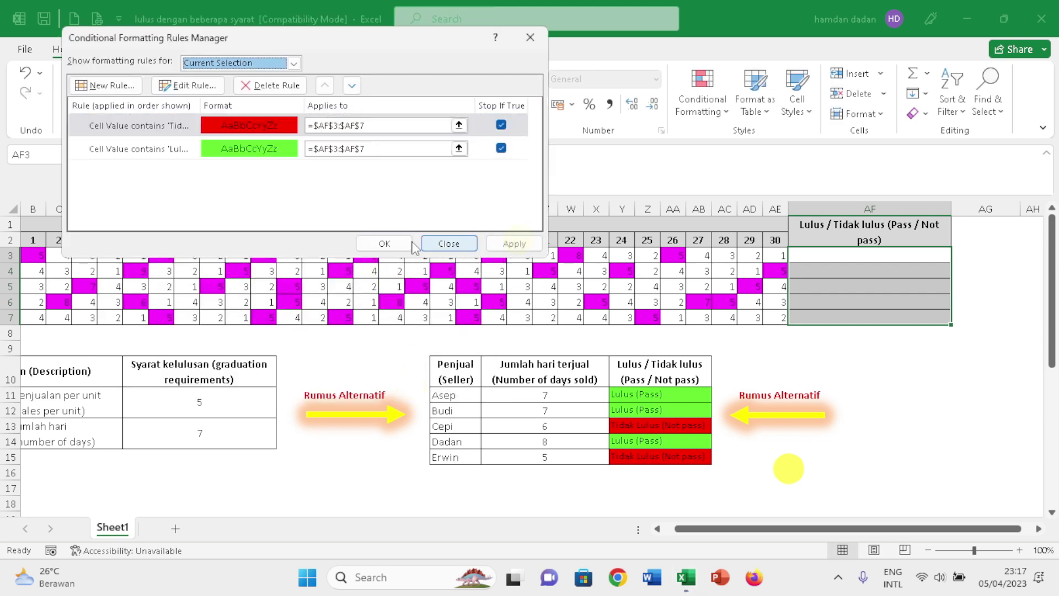
left_click(385, 243)
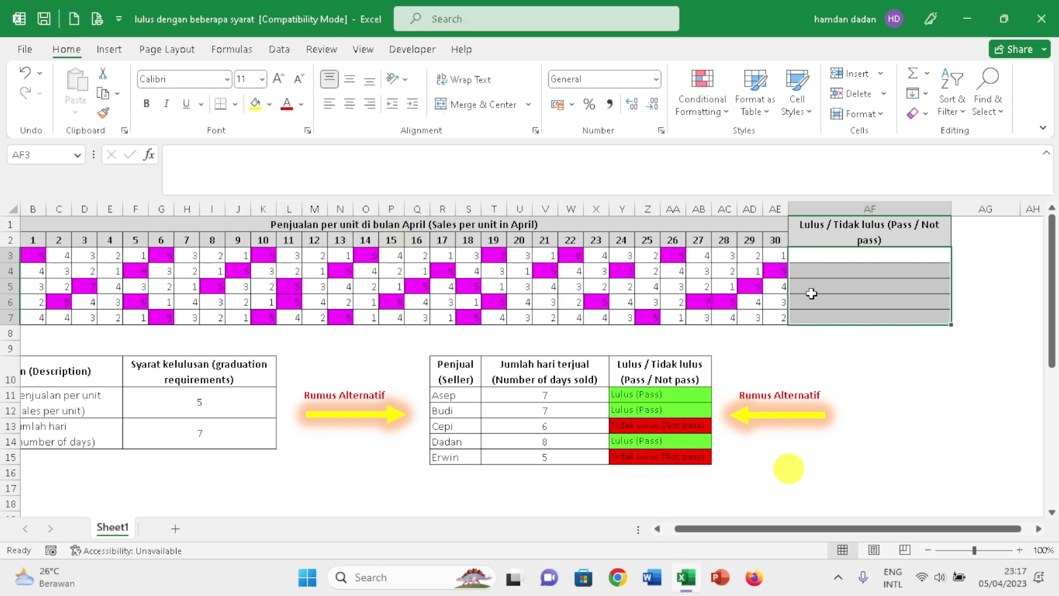
Select AF3 and scroll the sheet so column A's seller names are visible again
left_click(815, 255)
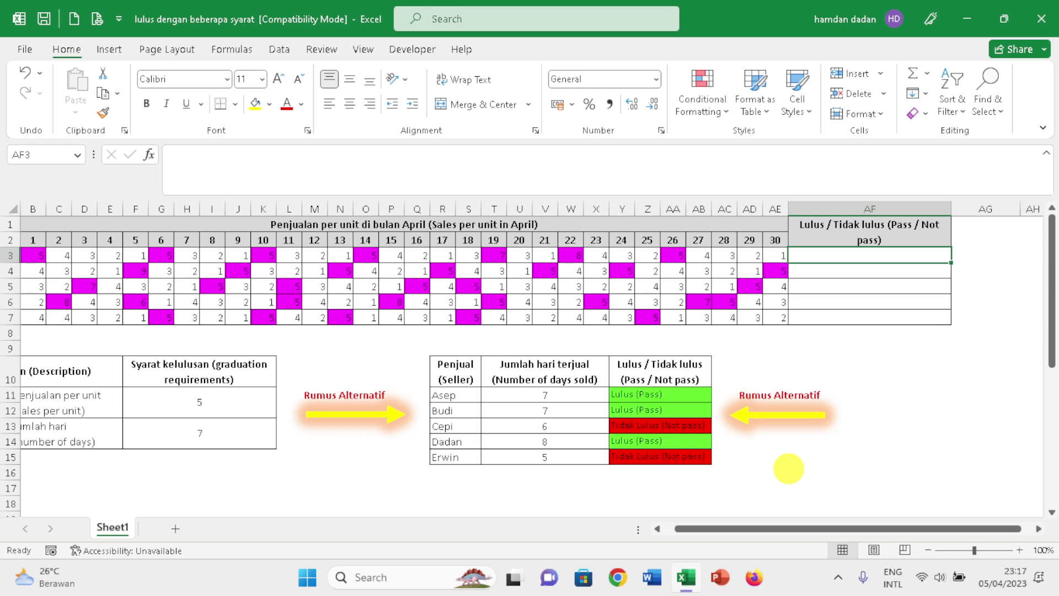
key("Left")
key("Left")
key("Left")
key("Left")
key("Left")
key("Left")
key("Left")
key("Right")
key("Right")
key("Right")
key("Right")
key("Right")
key("Right")
key("Right")
key("Right")
key("Right")
key("Right")
key("Right")
key("Right")
key("Right")
key("Right")
key("Right")
key("Right")
key("Right")
key("Right")
key("Right")
key("Right")
key("Right")
key("Right")
key("Right")
key("Right")
key("Right")
key("Right")
key("Right")
key("Right")
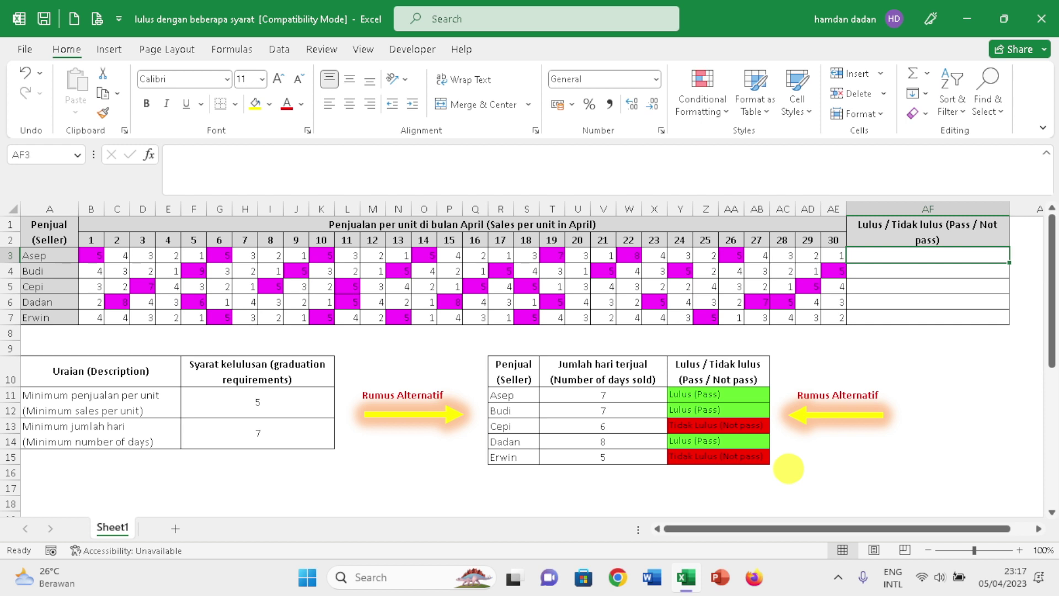
Enter =COUNTIF(B3:AE3;">=5") in AF3, giving 7, then reopen the formula for editing
type("=countif")
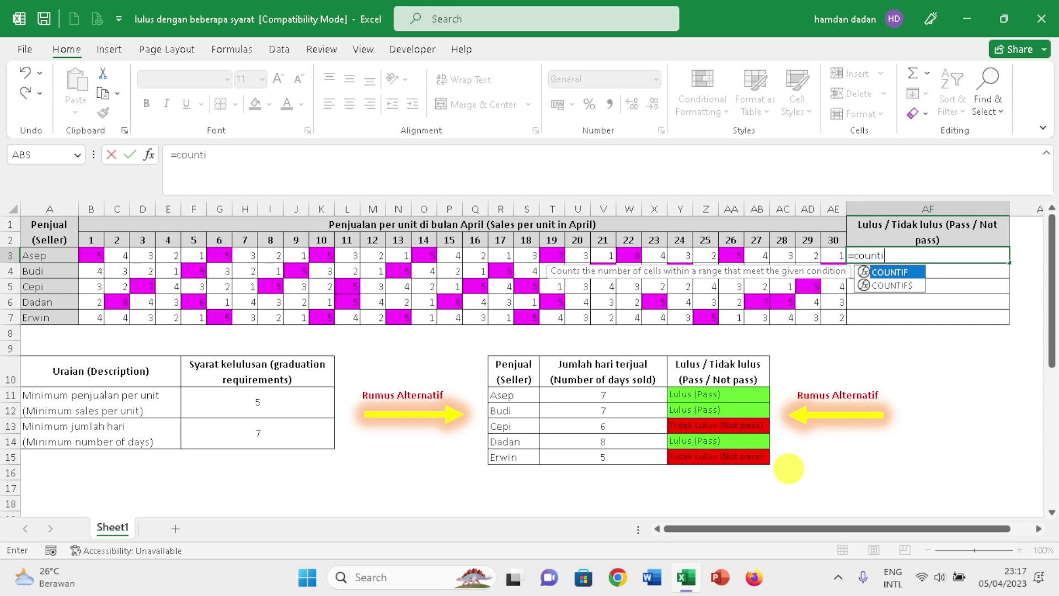
type("(")
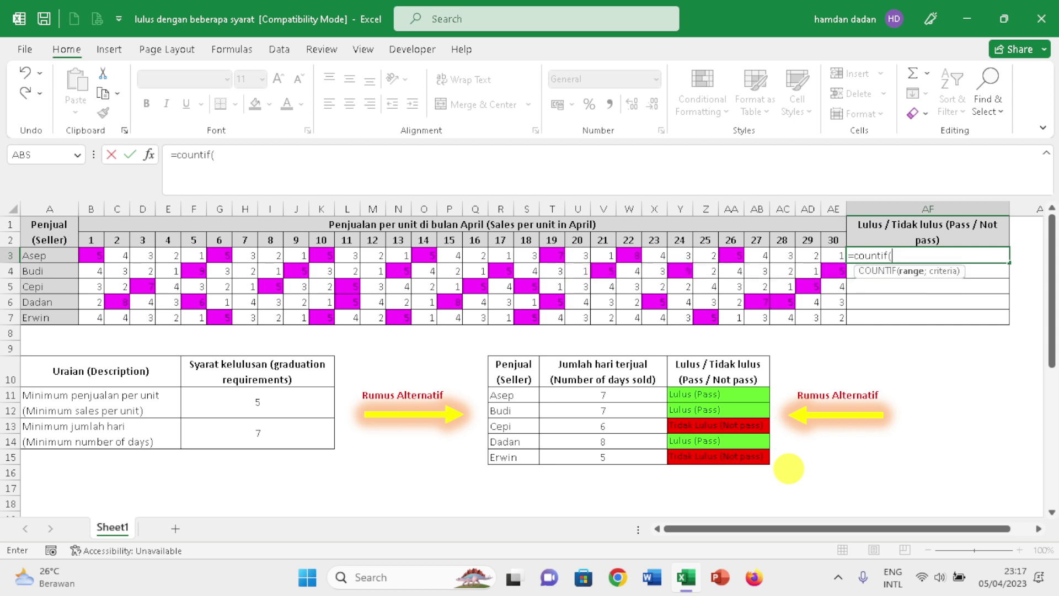
mouse_move(90, 255)
left_mouse_down()
mouse_move(246, 263)
mouse_move(827, 253)
left_mouse_up()
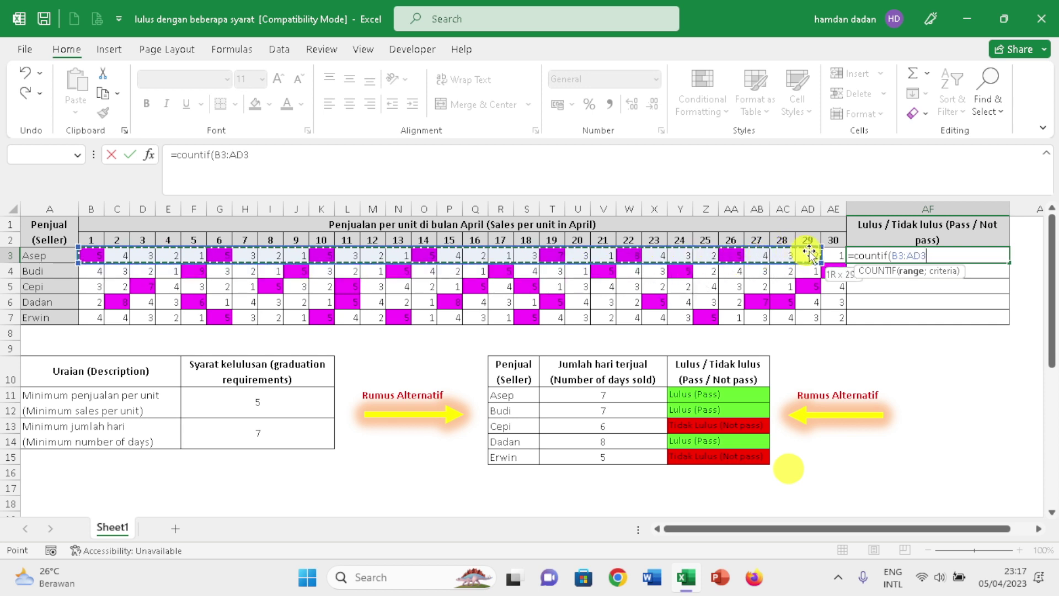
left_click_drag(827, 252, 829, 252)
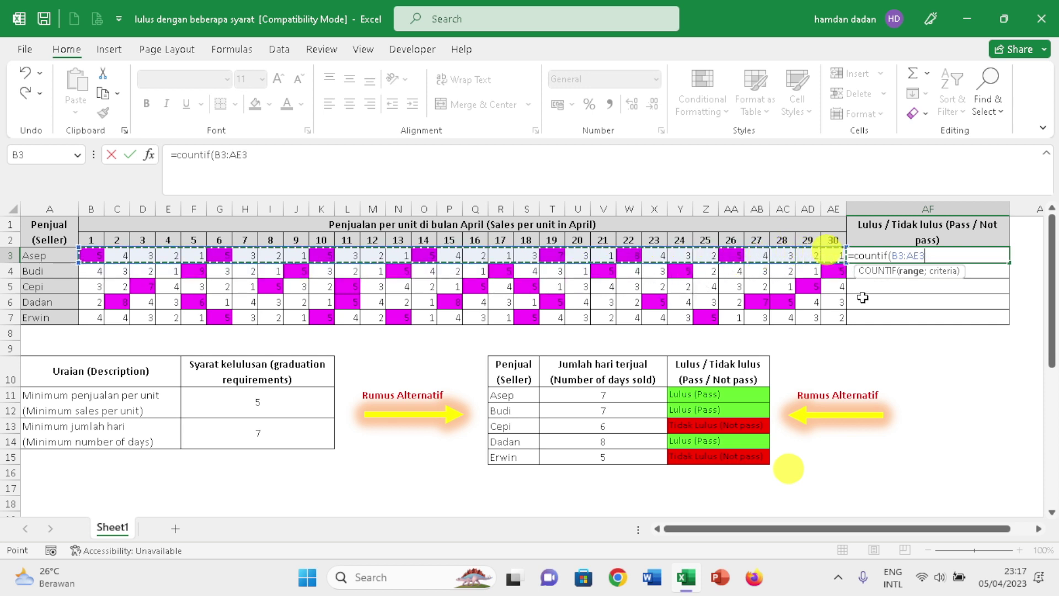
type(";")
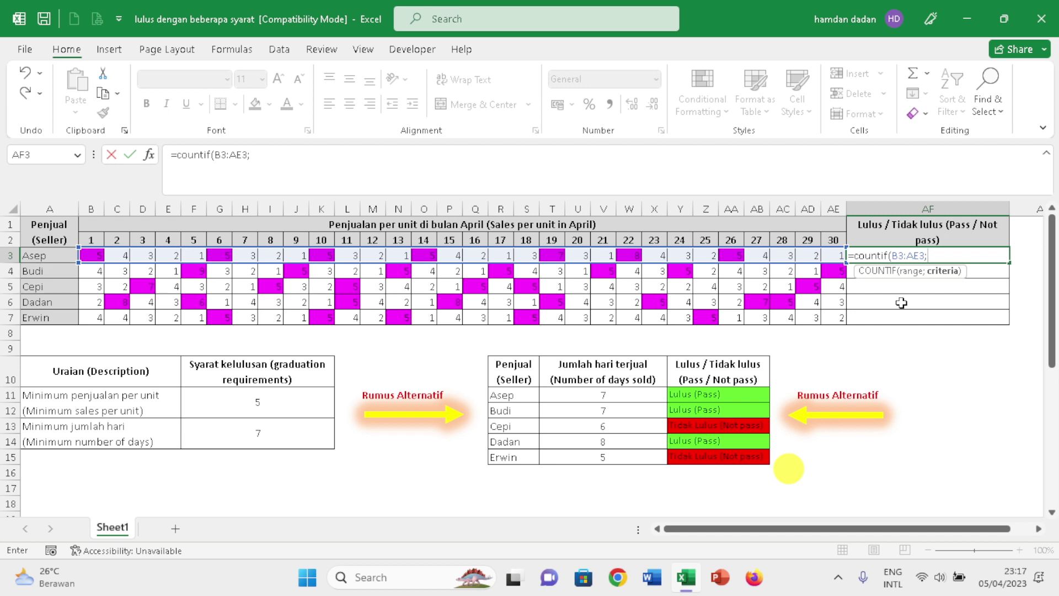
type("\">")
type("=")
type("5")
type("\")")
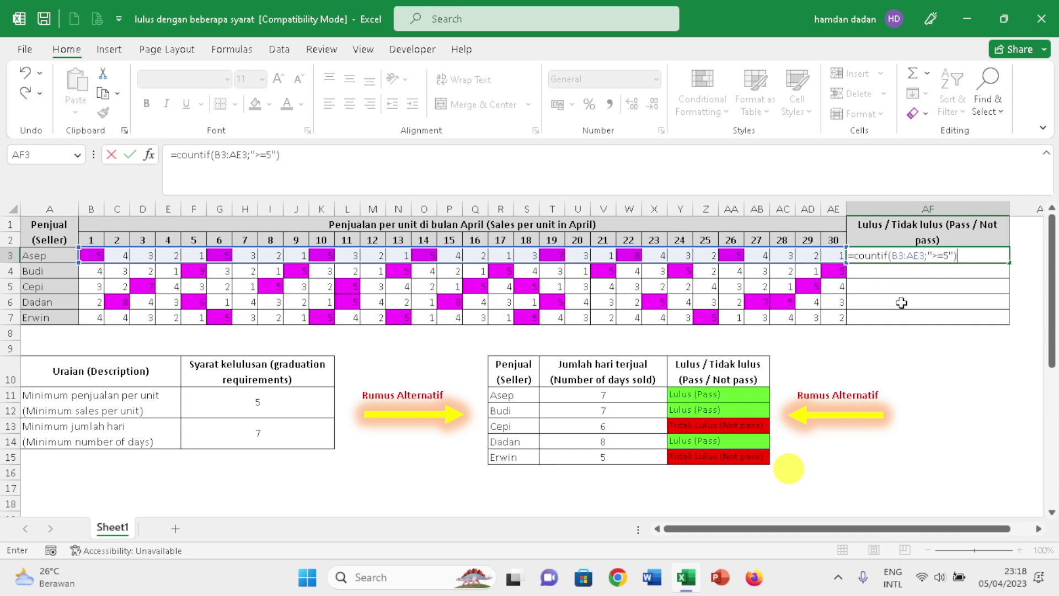
key("ctrl+Return")
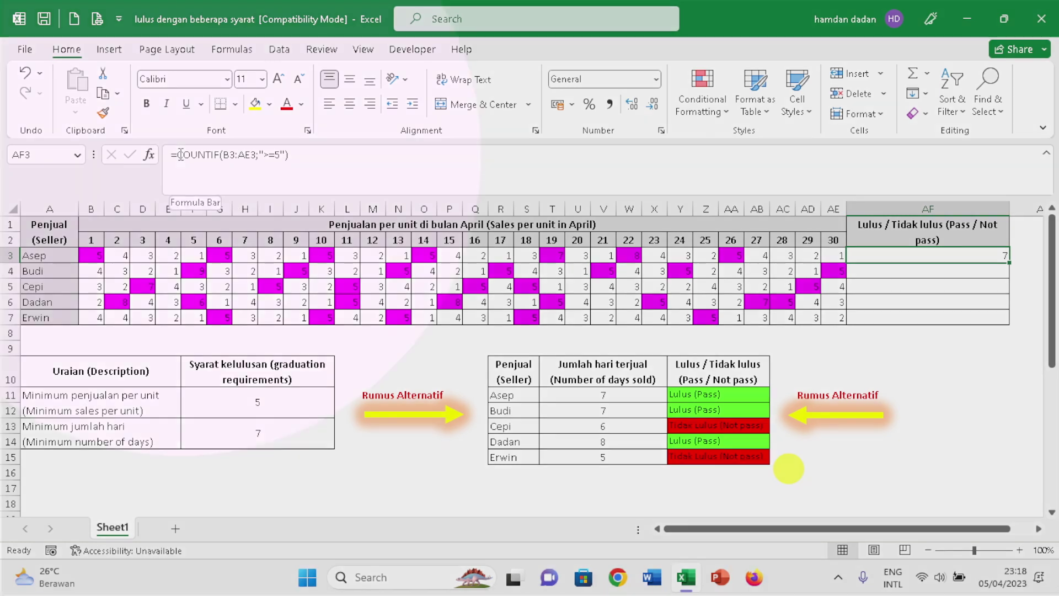
left_click(177, 154)
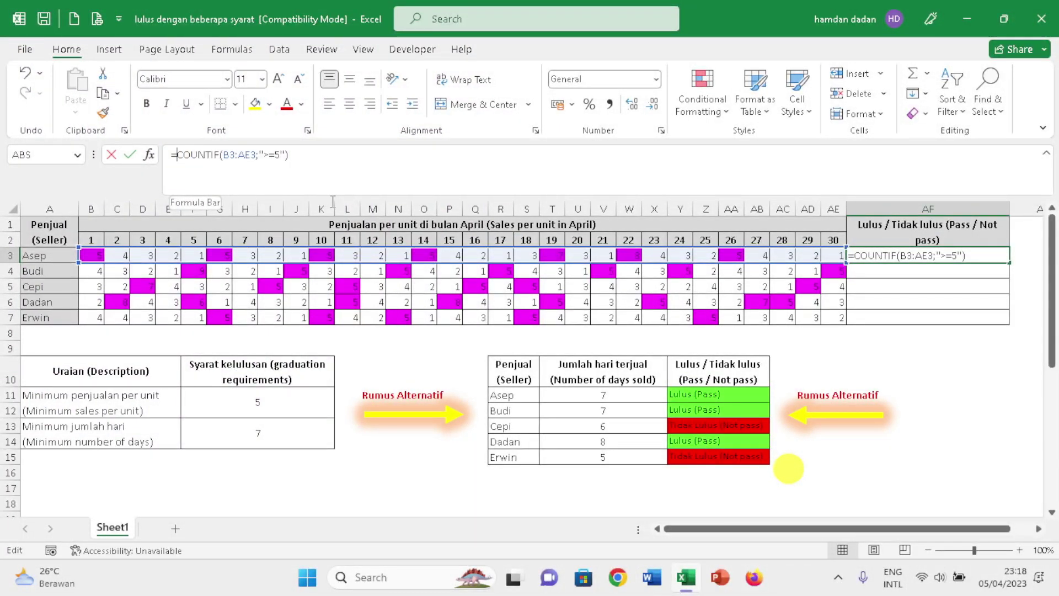
Wrap the count in IF: >=7 returns "Lulus (Pass)", otherwise "Tidak Lulus (Not pass)"
type("if")
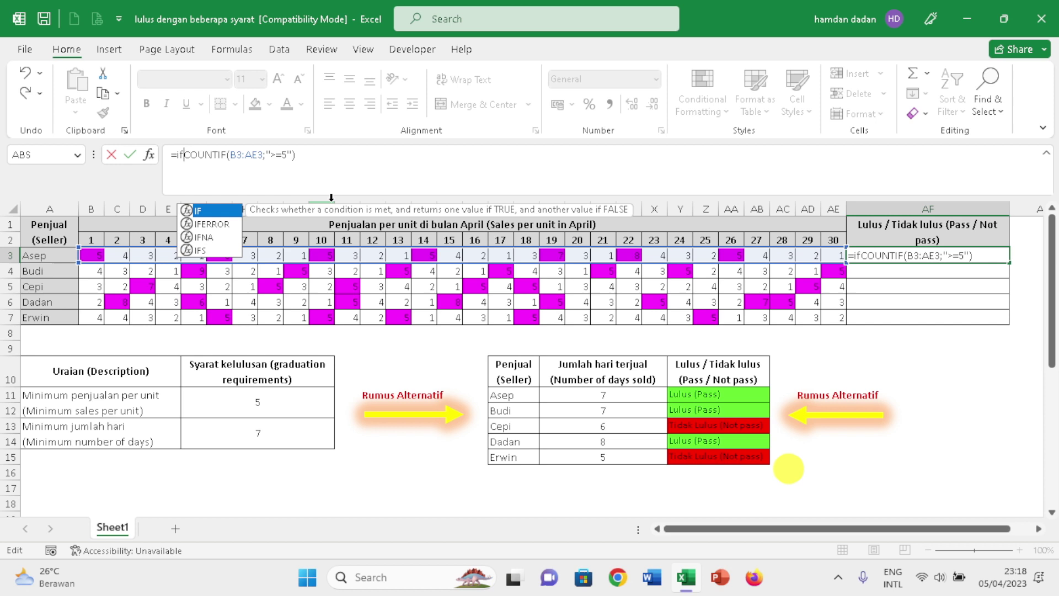
type("(")
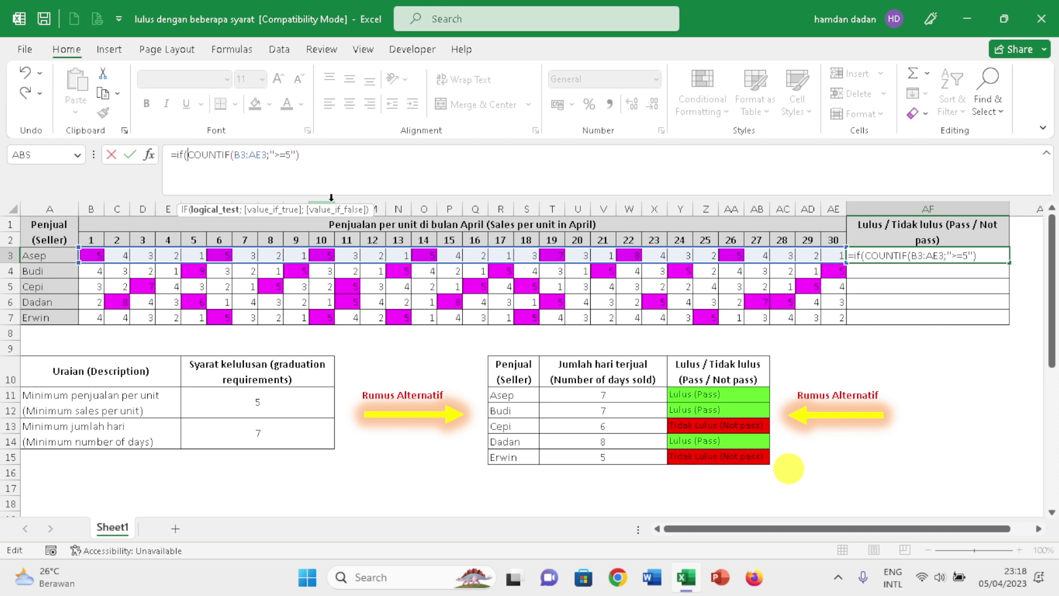
left_click(310, 151)
type(">=7")
type(";")
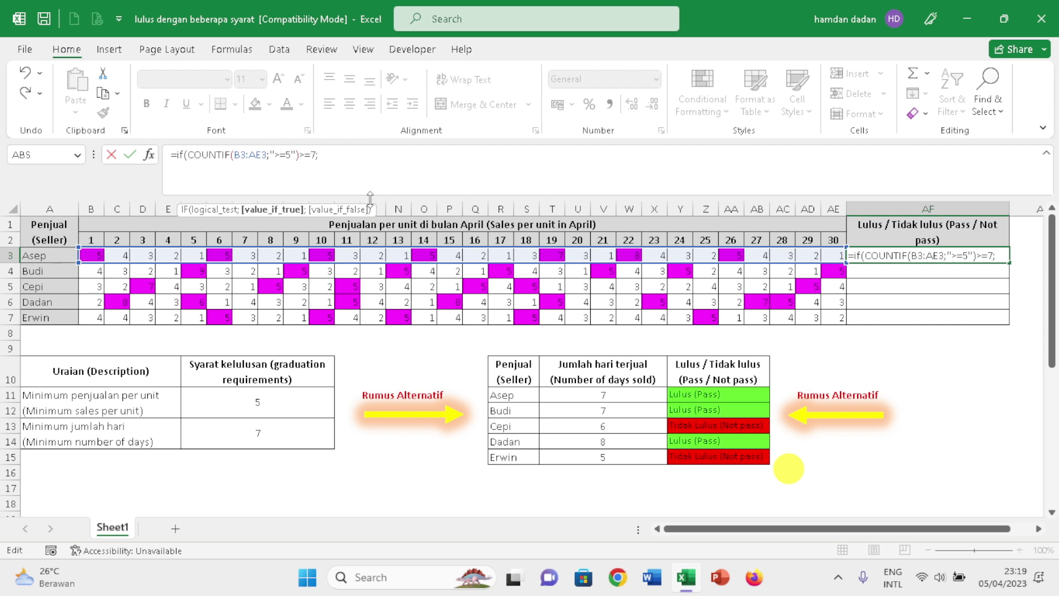
type("\"Lulus ")
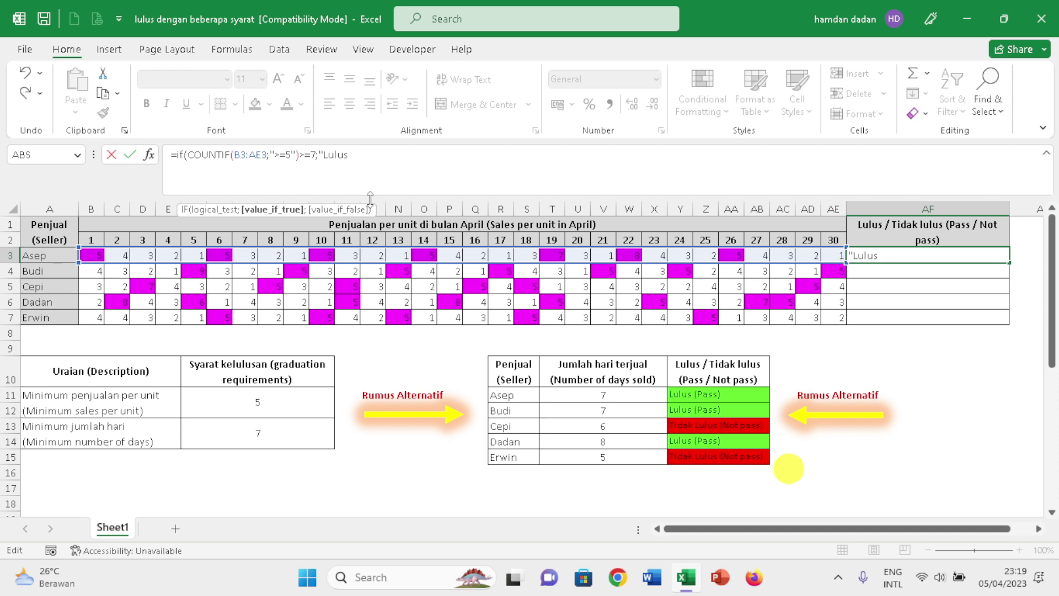
type("(Pass)")
type("\";")
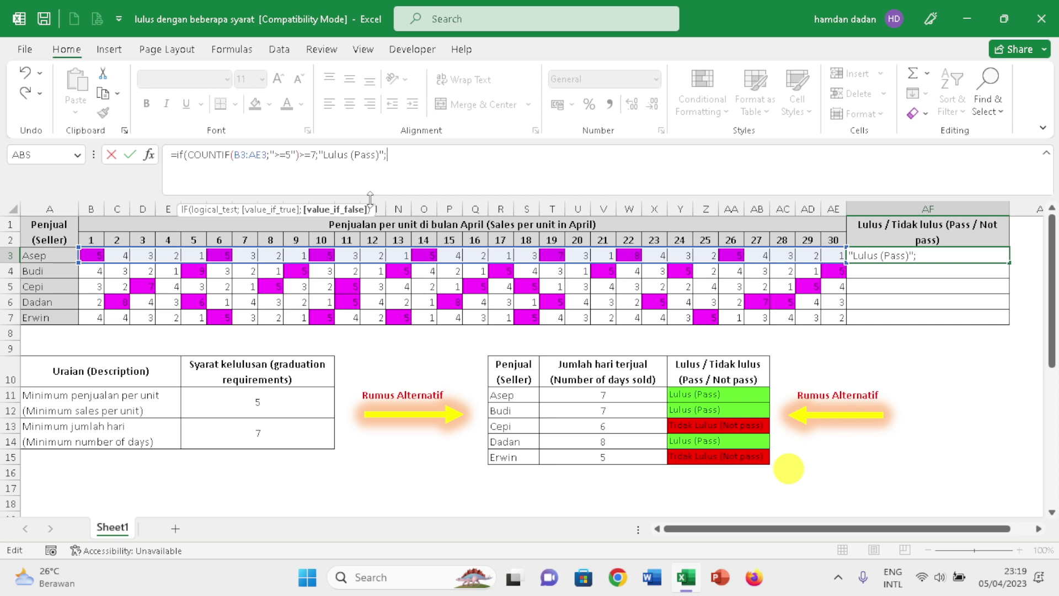
type("\"Tidak Lulus")
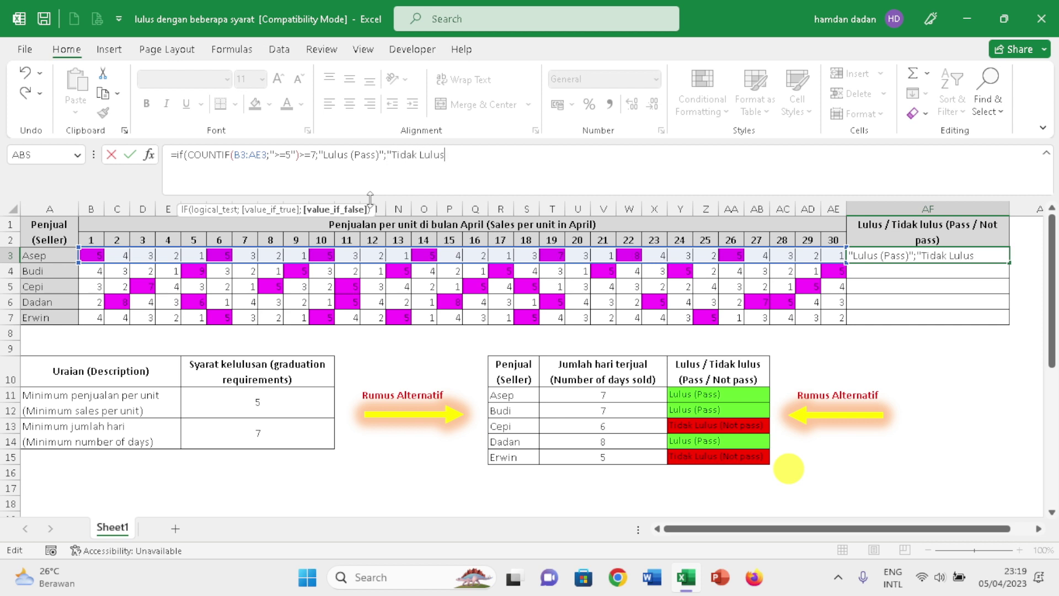
type(" (Not ")
type("pass")
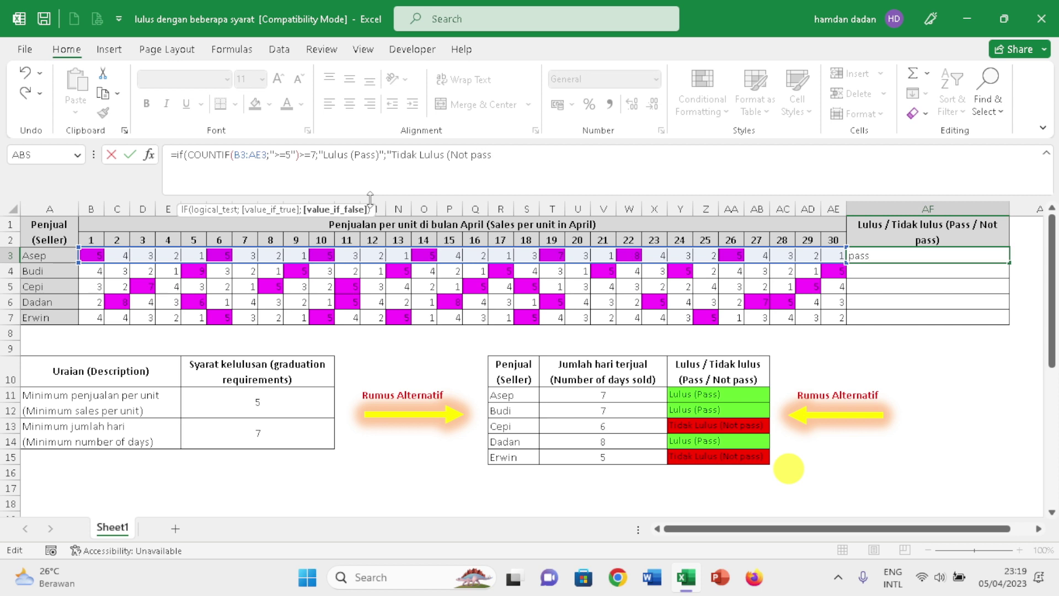
type(")")
type("\")")
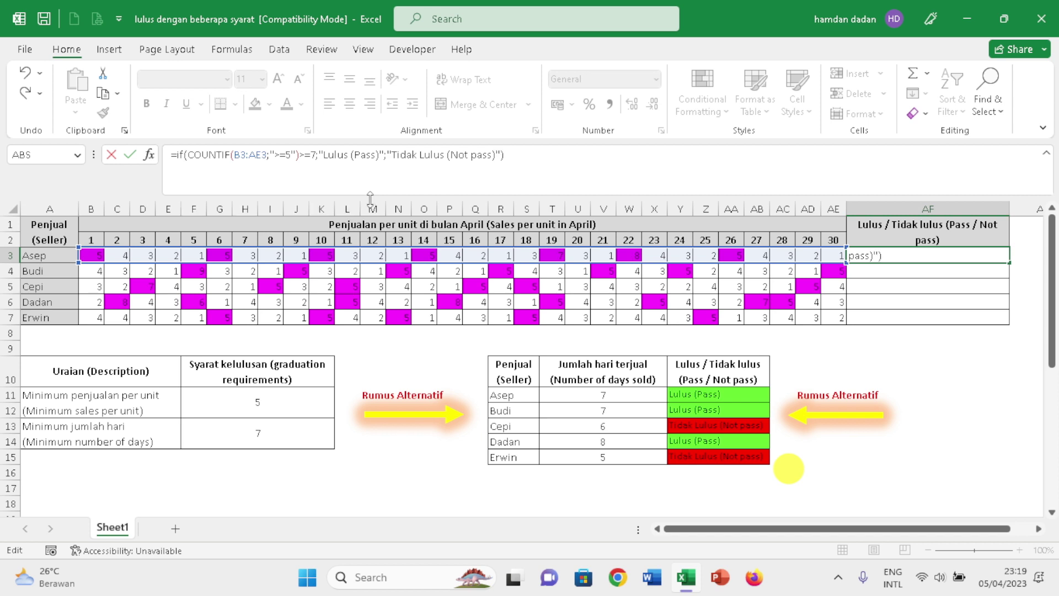
Commit the IF formula in AF3 and copy it down to AF7
key("ctrl+Return")
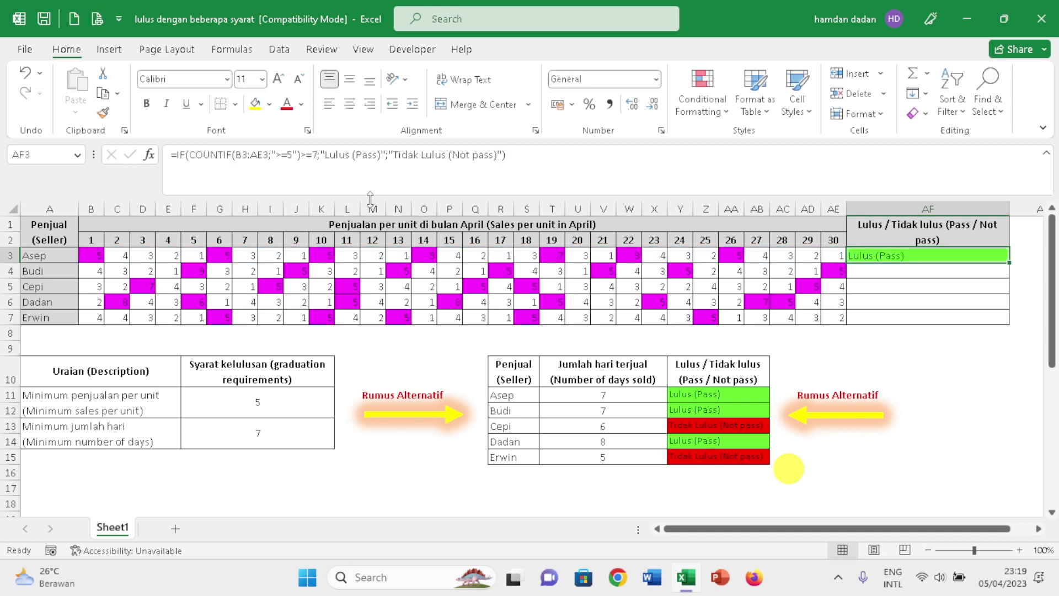
left_click_drag(1009, 262, 1011, 323)
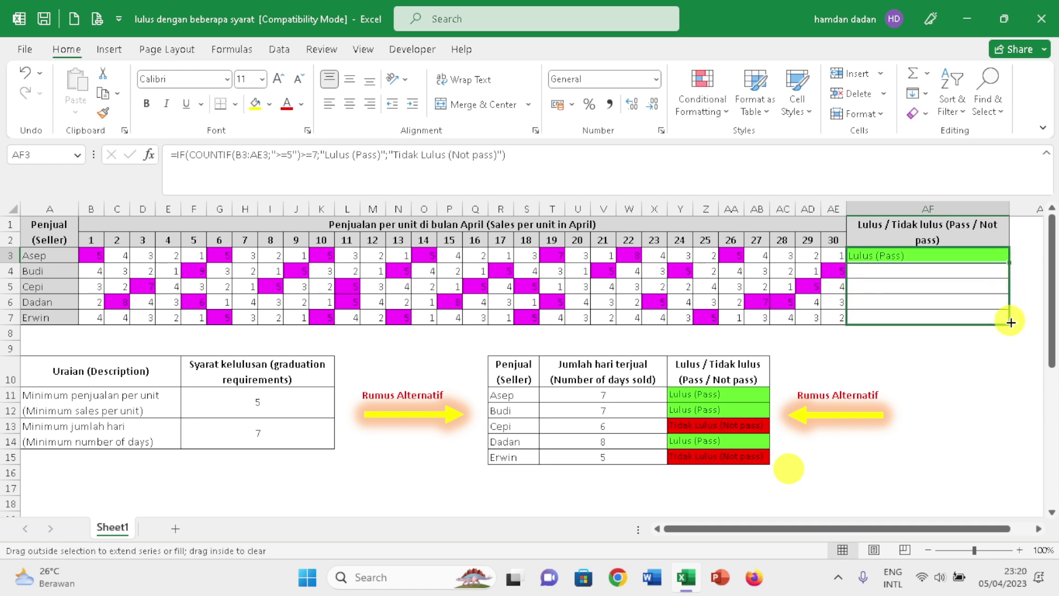
left_click(927, 259)
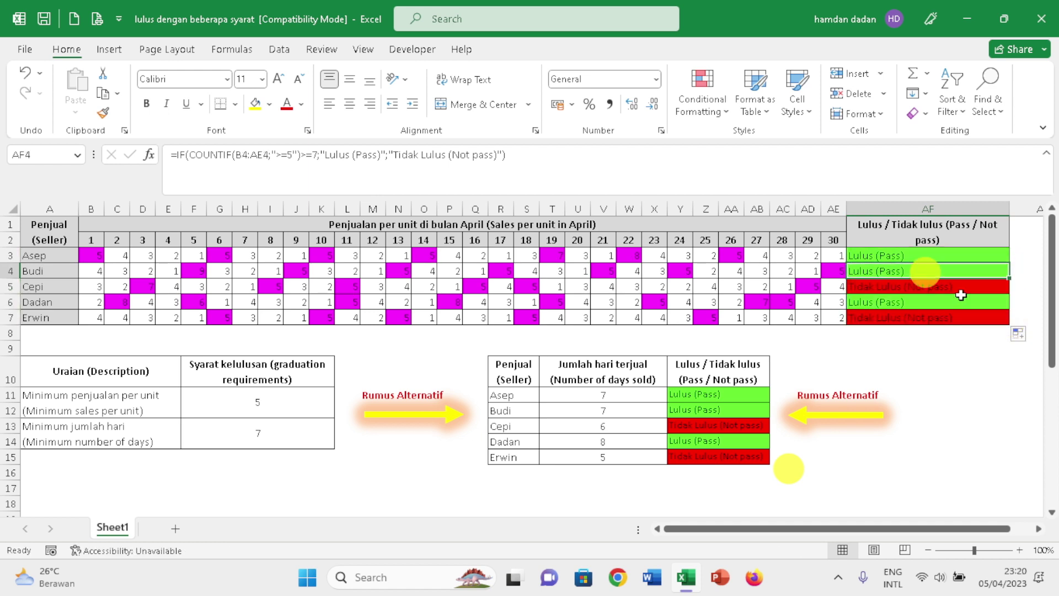